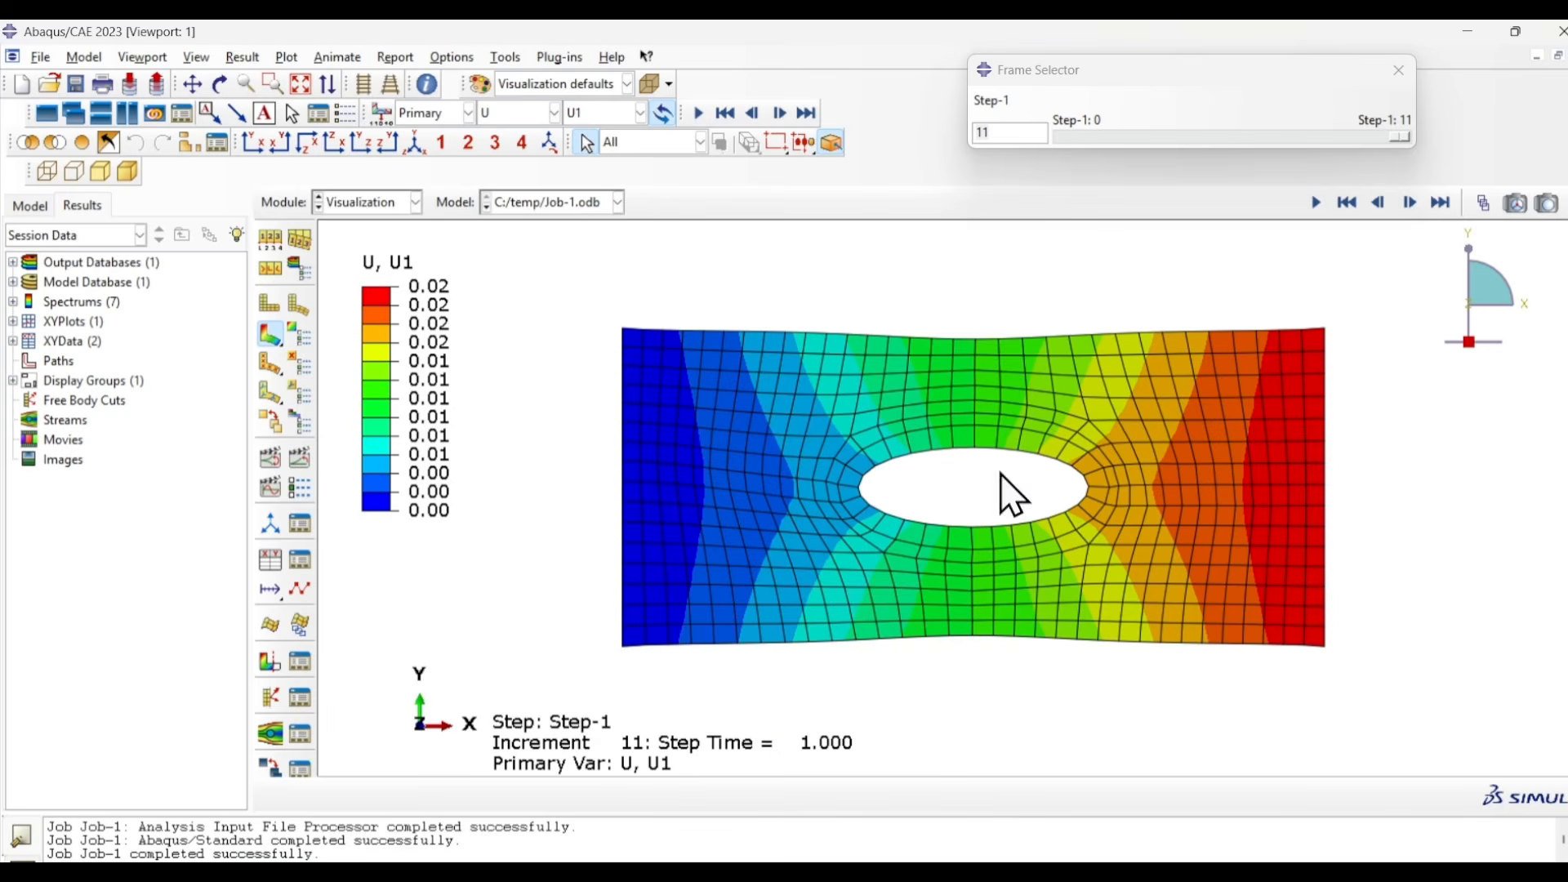
left_click(1186, 536)
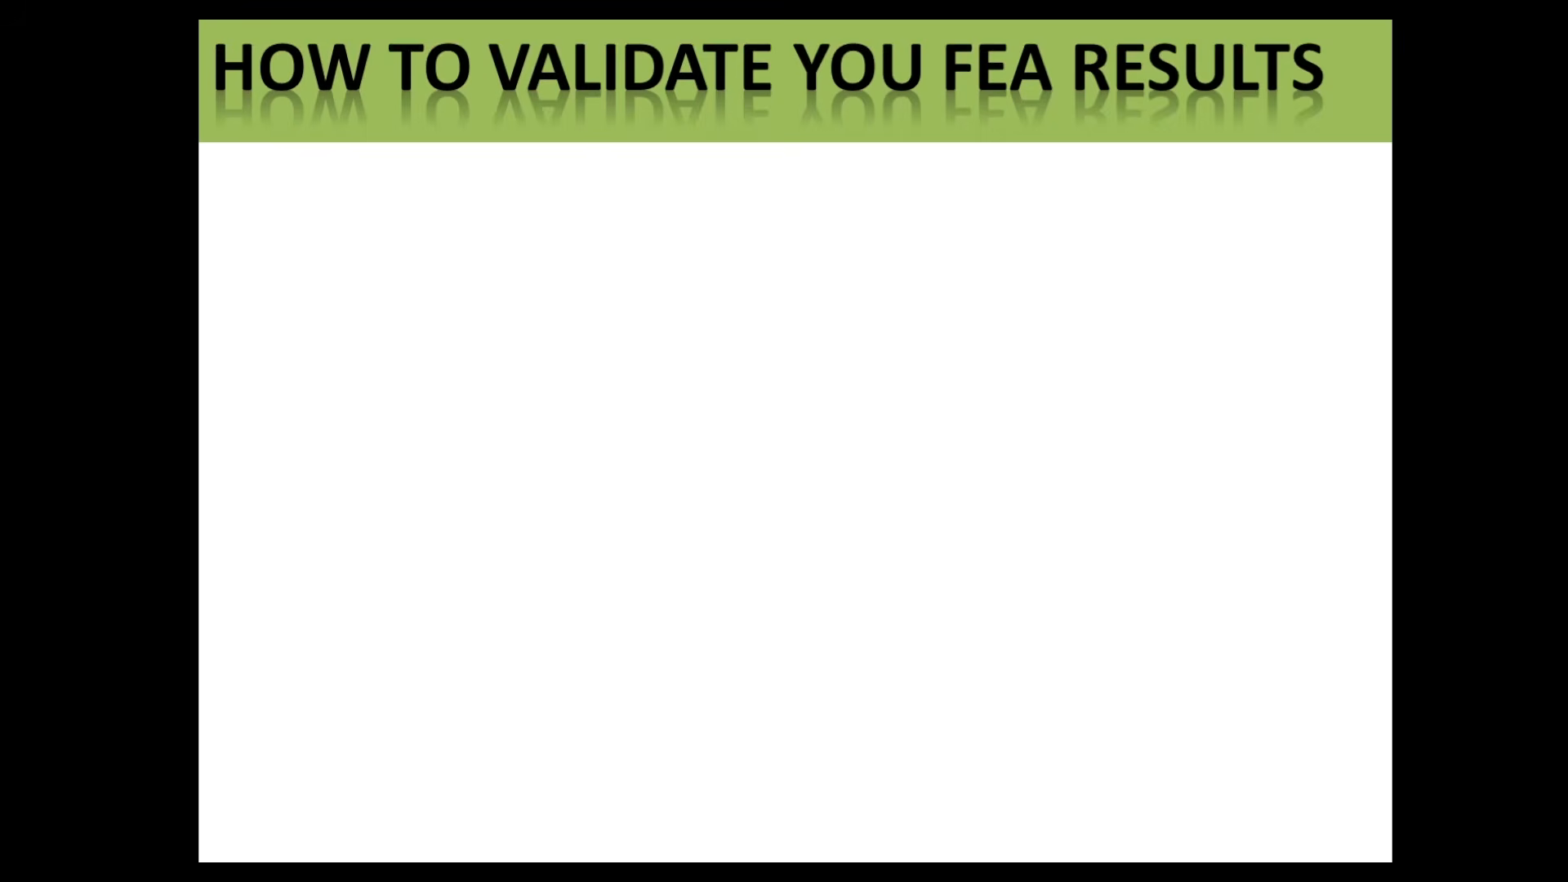
left_click(439, 179)
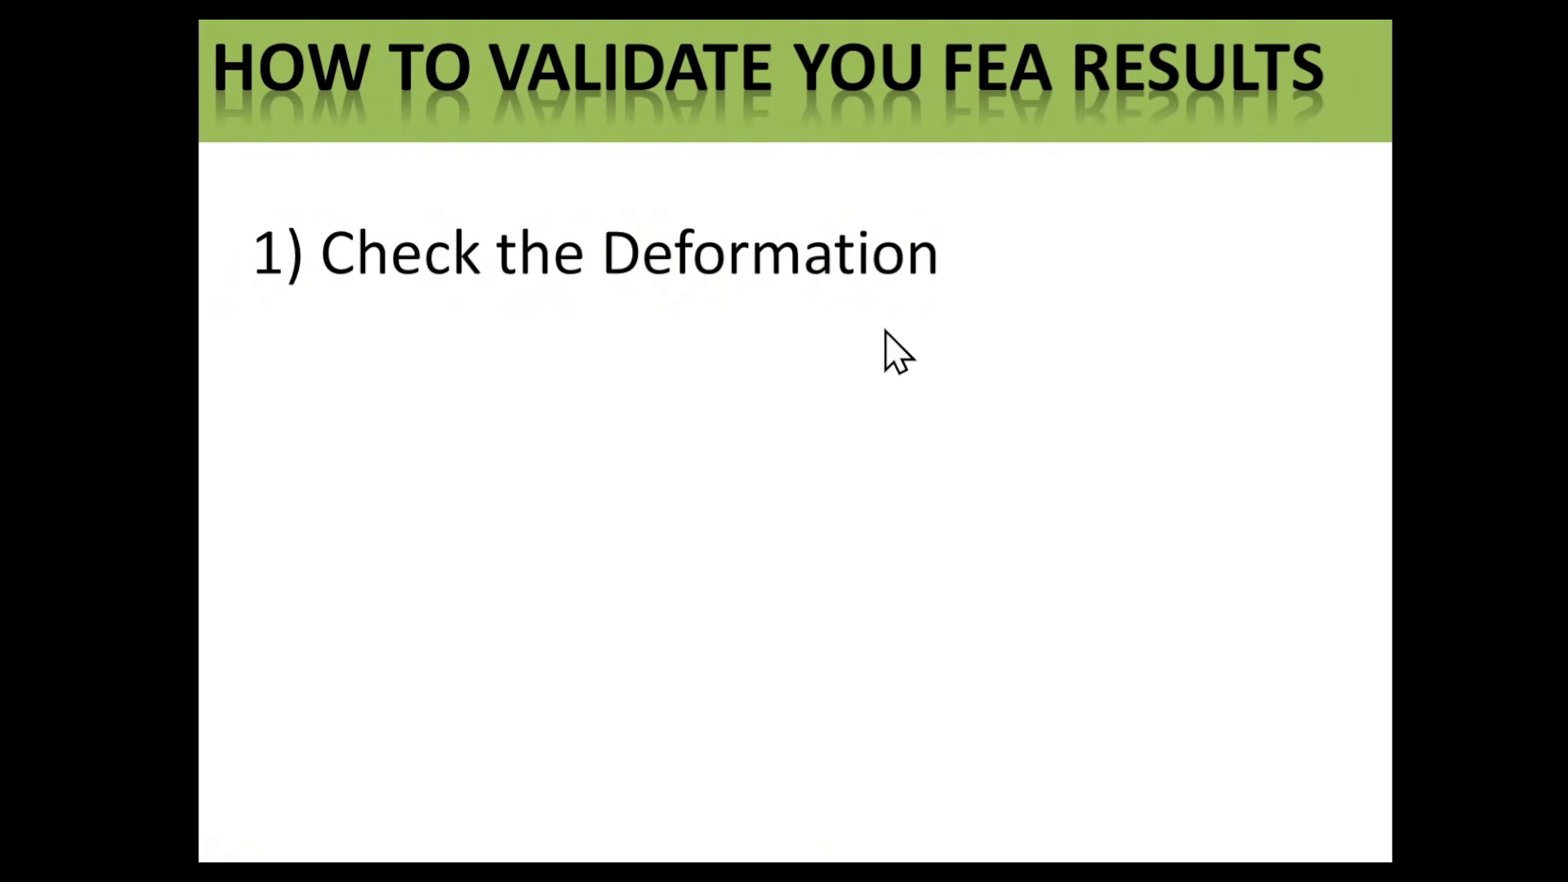
left_click(1095, 404)
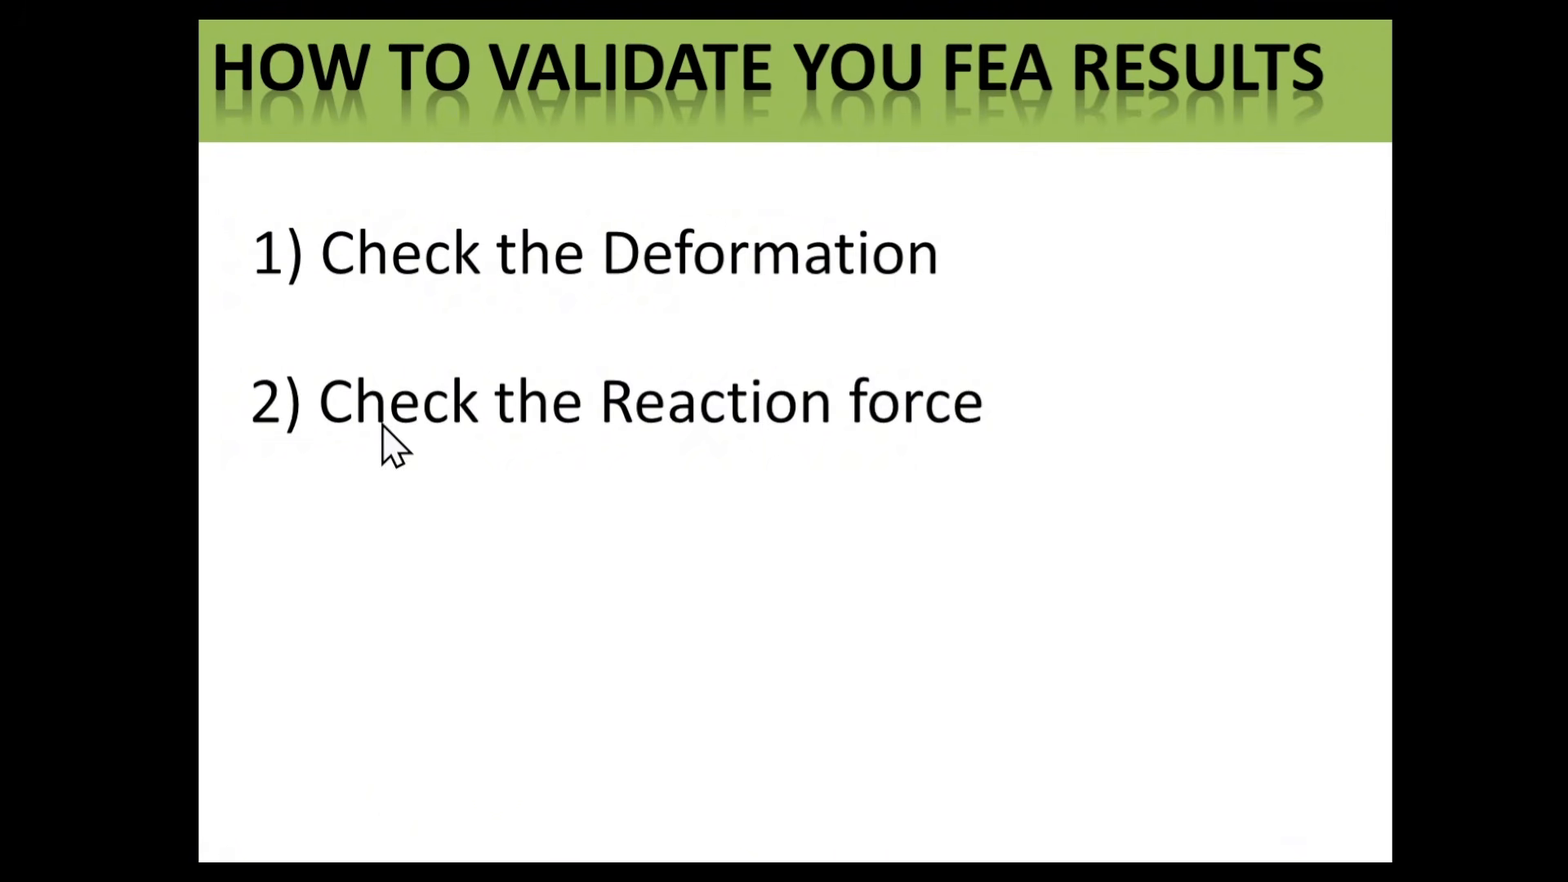
left_click(1156, 570)
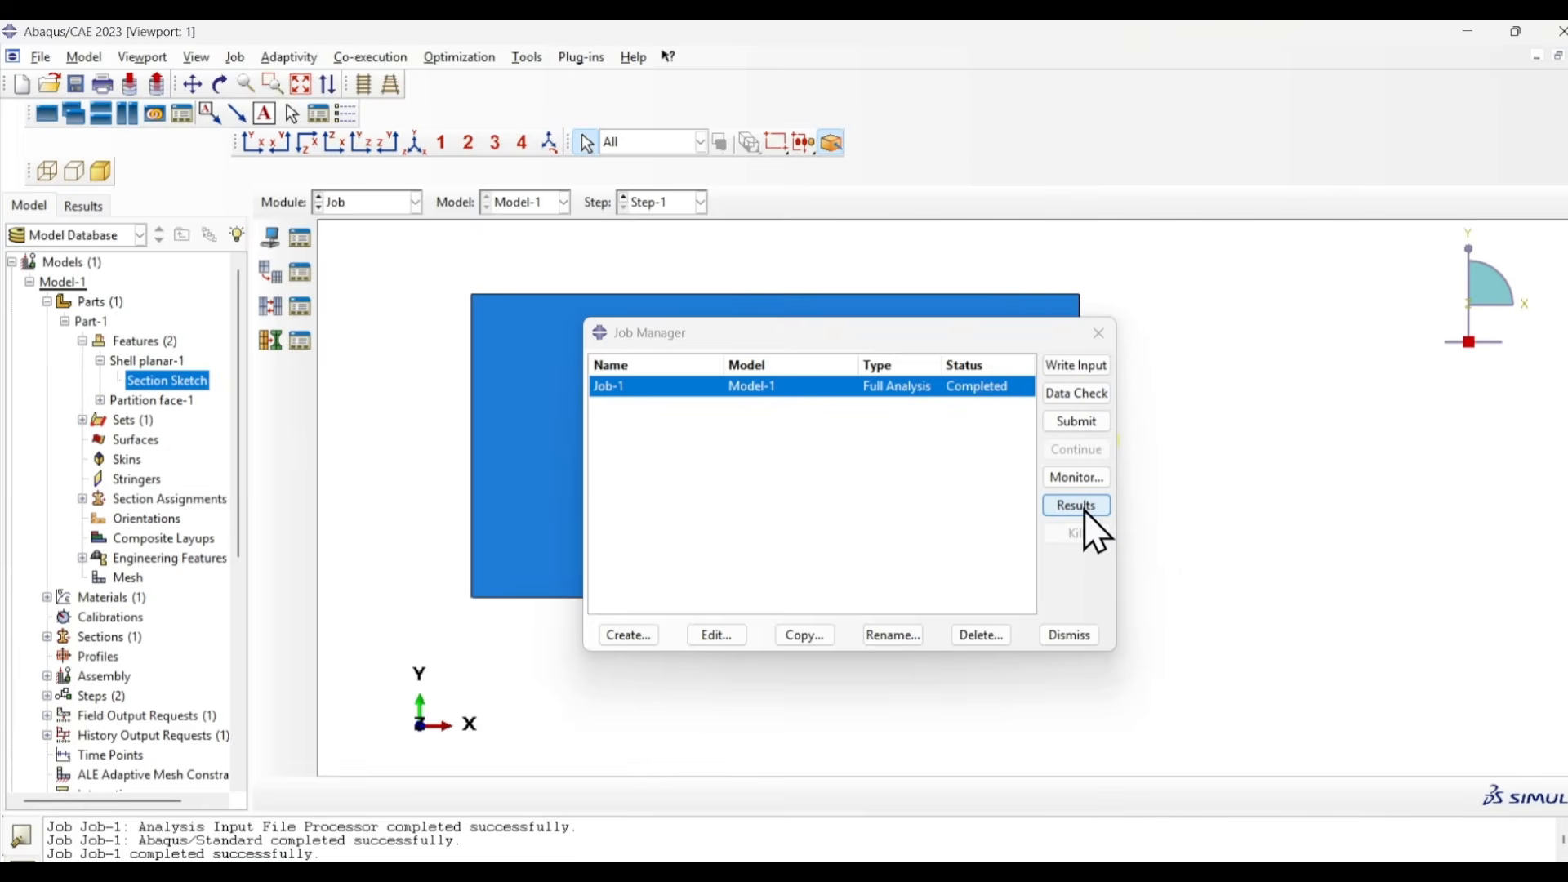
left_click(1085, 511)
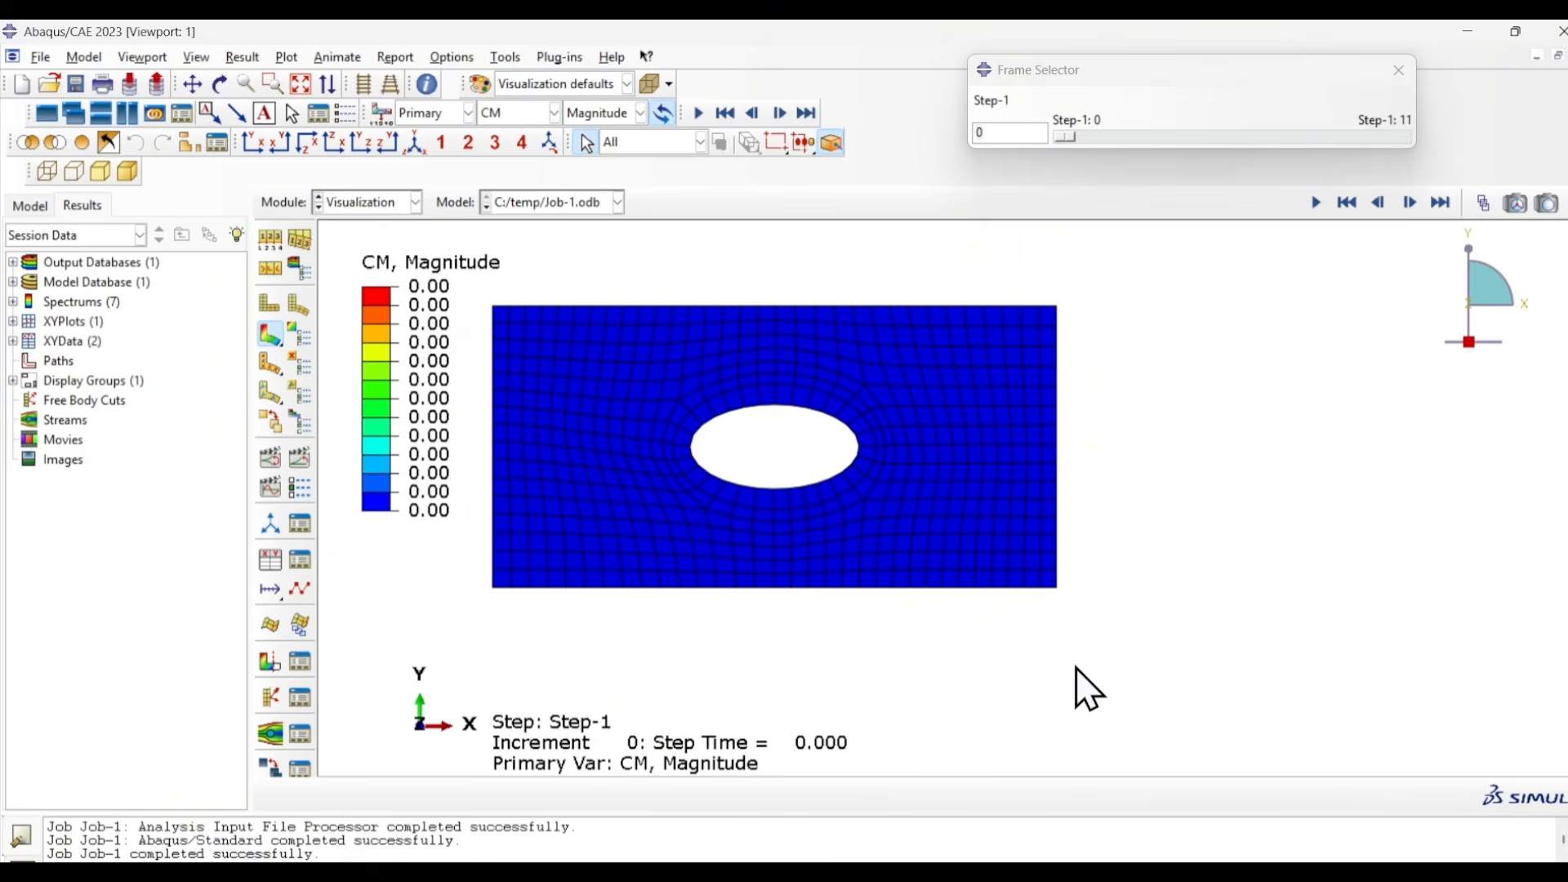
- Inspect the CF1 value of the concentrated force Load-1 in the Load module, leaving the load unedited
left_click(415, 203)
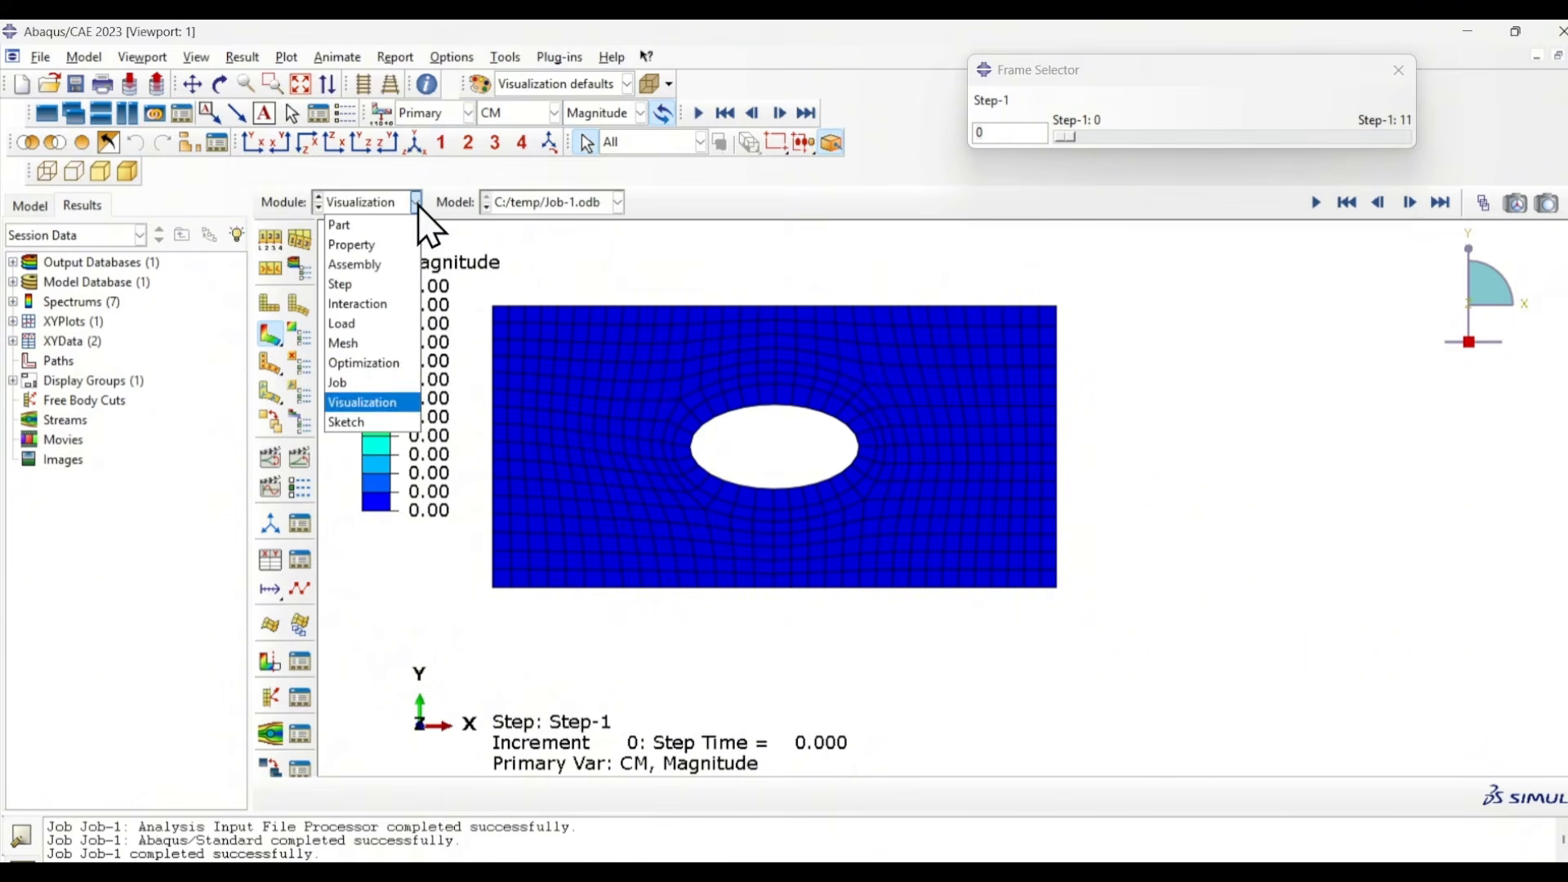
left_click(359, 330)
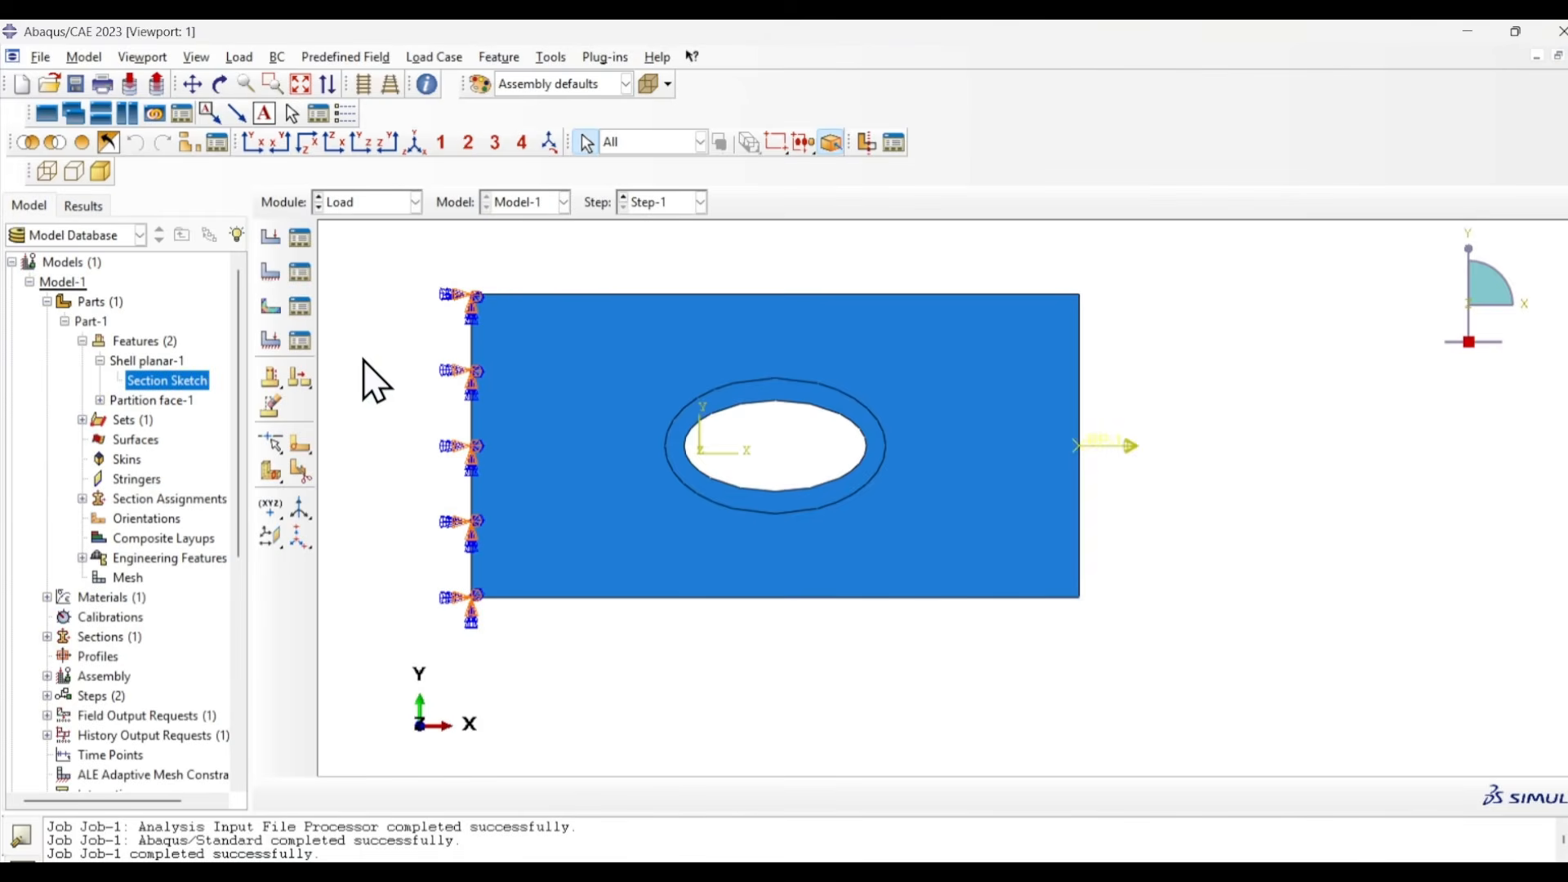
left_click(299, 237)
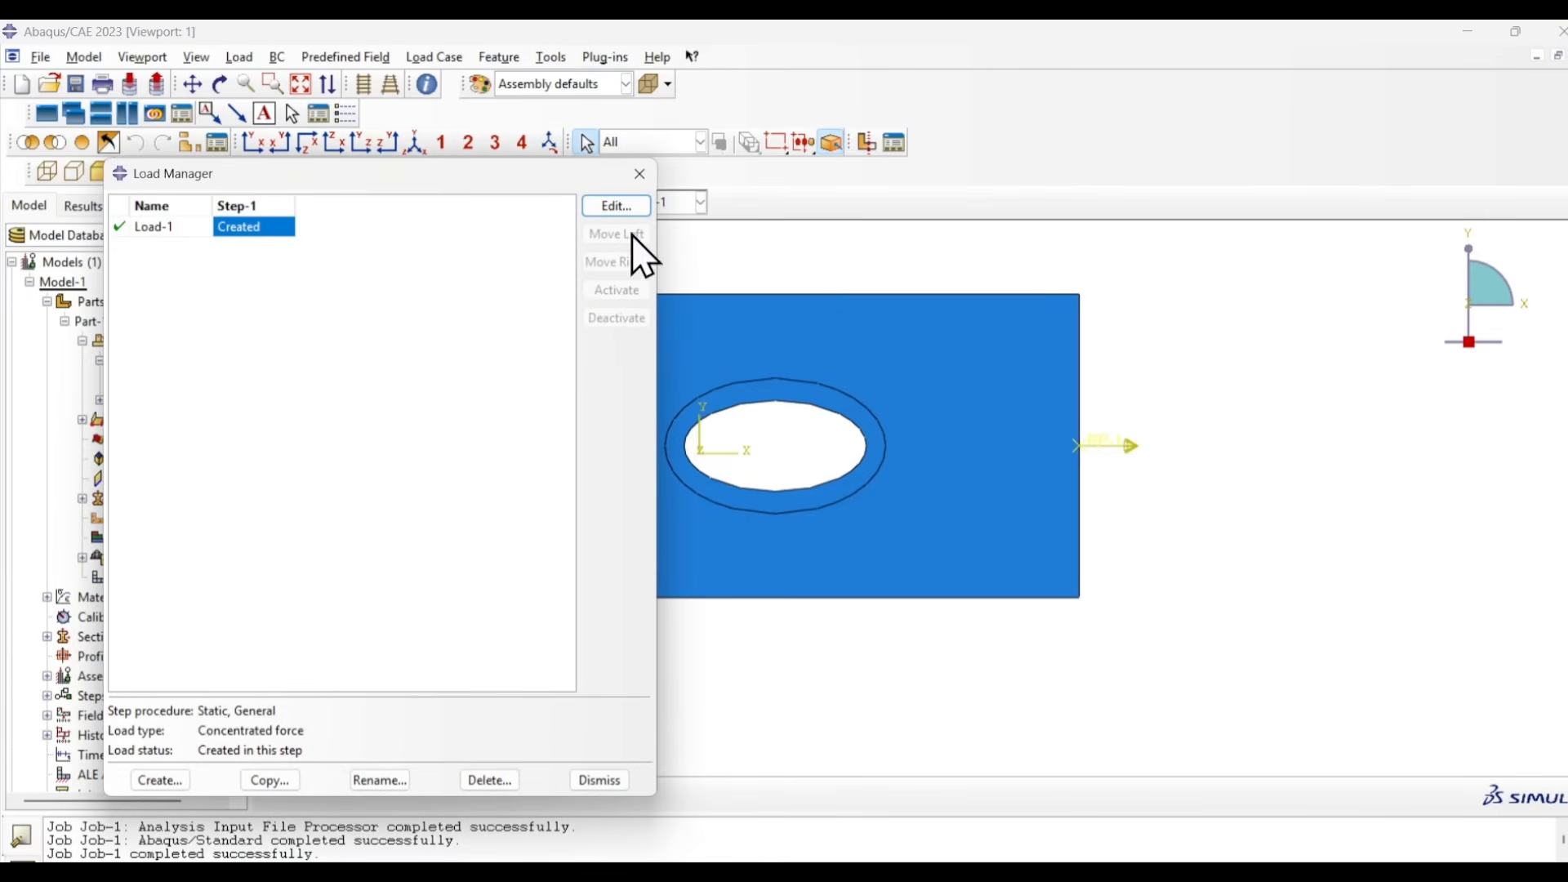
left_click(626, 211)
left_click_drag(528, 178, 618, 711)
left_click_drag(1006, 241, 773, 218)
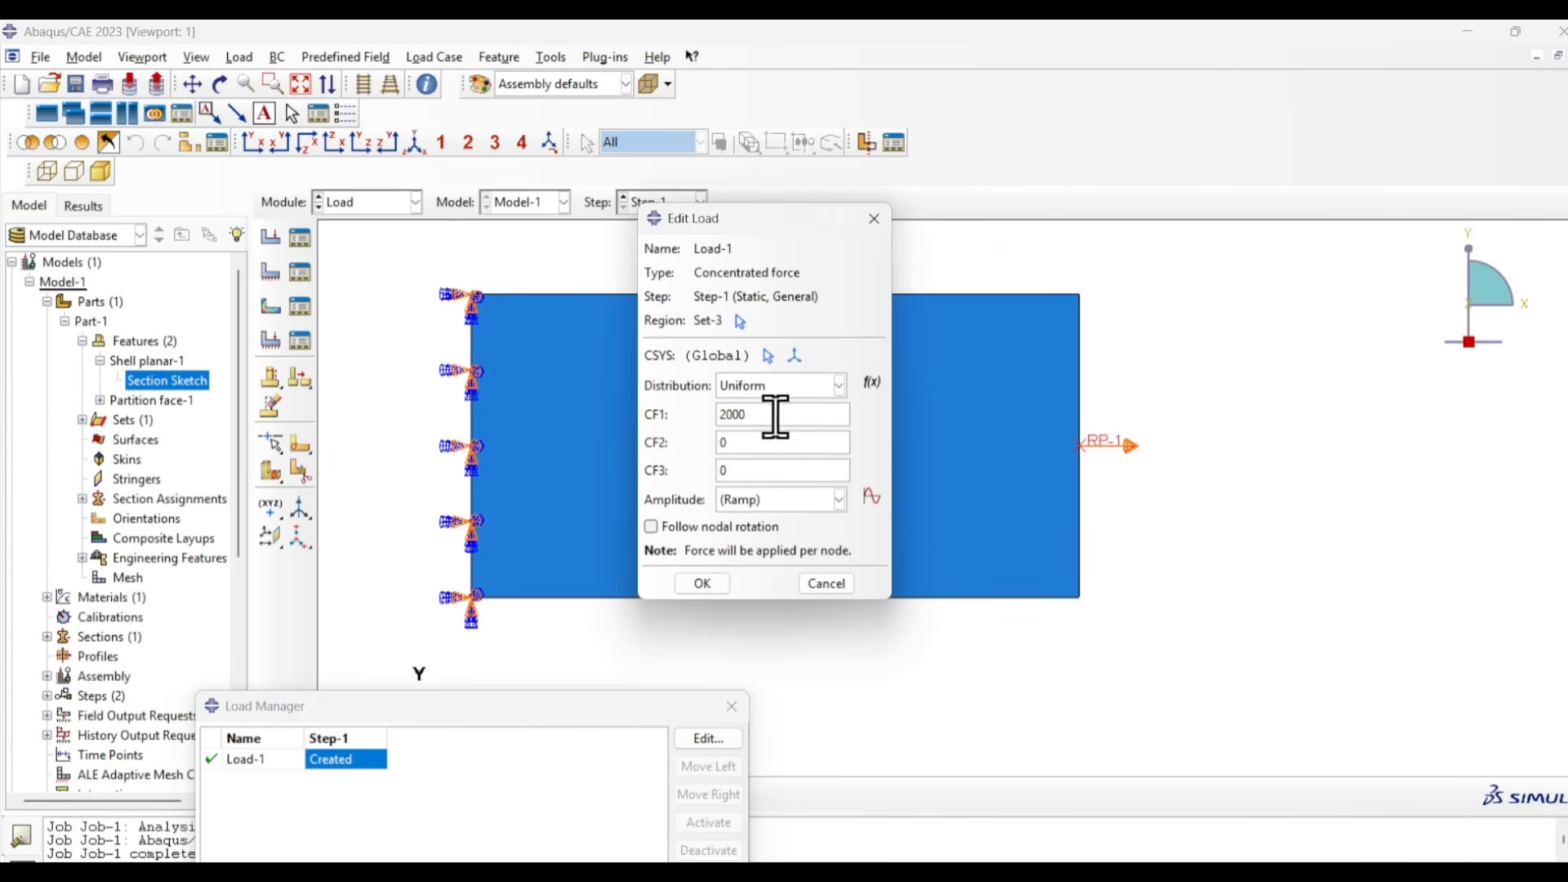
left_click_drag(788, 415, 646, 408)
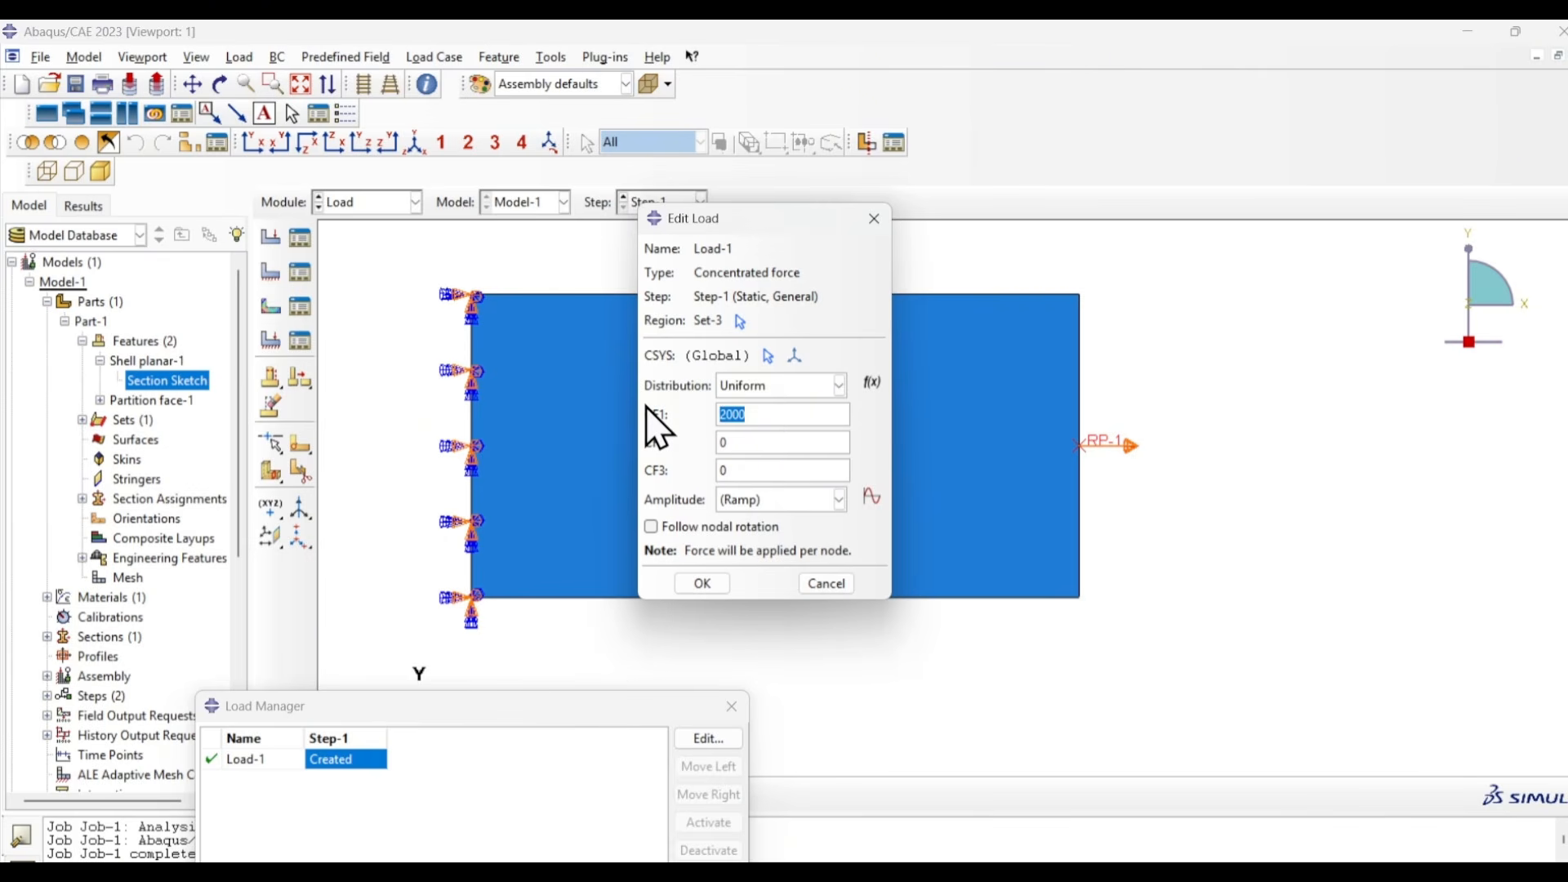
left_click(824, 583)
left_click_drag(620, 707, 638, 334)
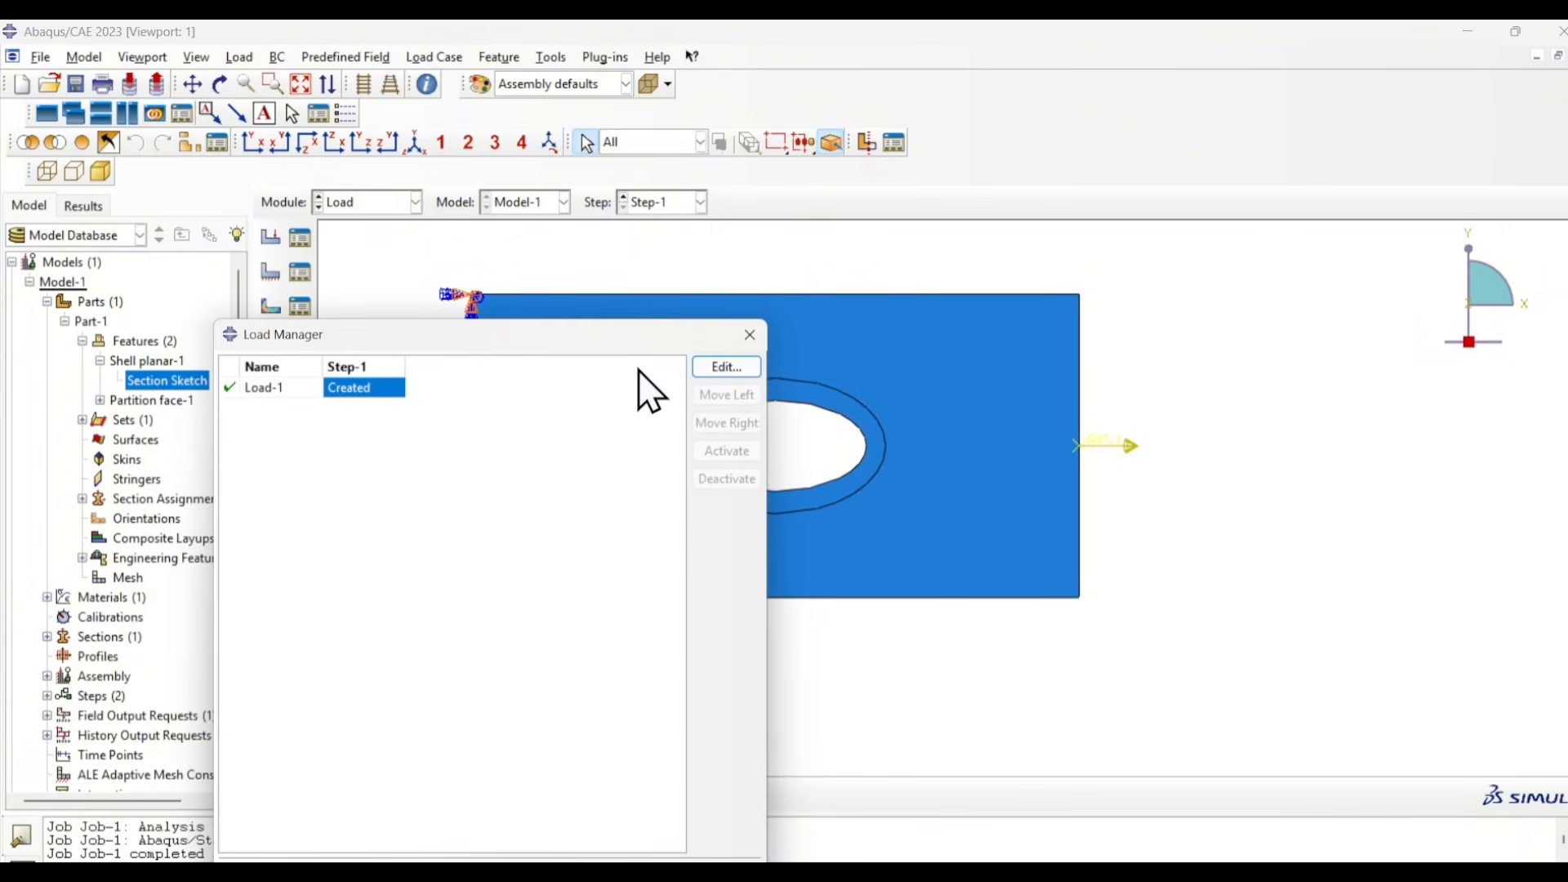
left_click(750, 334)
- Display the U1 displacement contours in the Visualization module at frame 11 of Step-1 and play the deformation animation
left_click(415, 202)
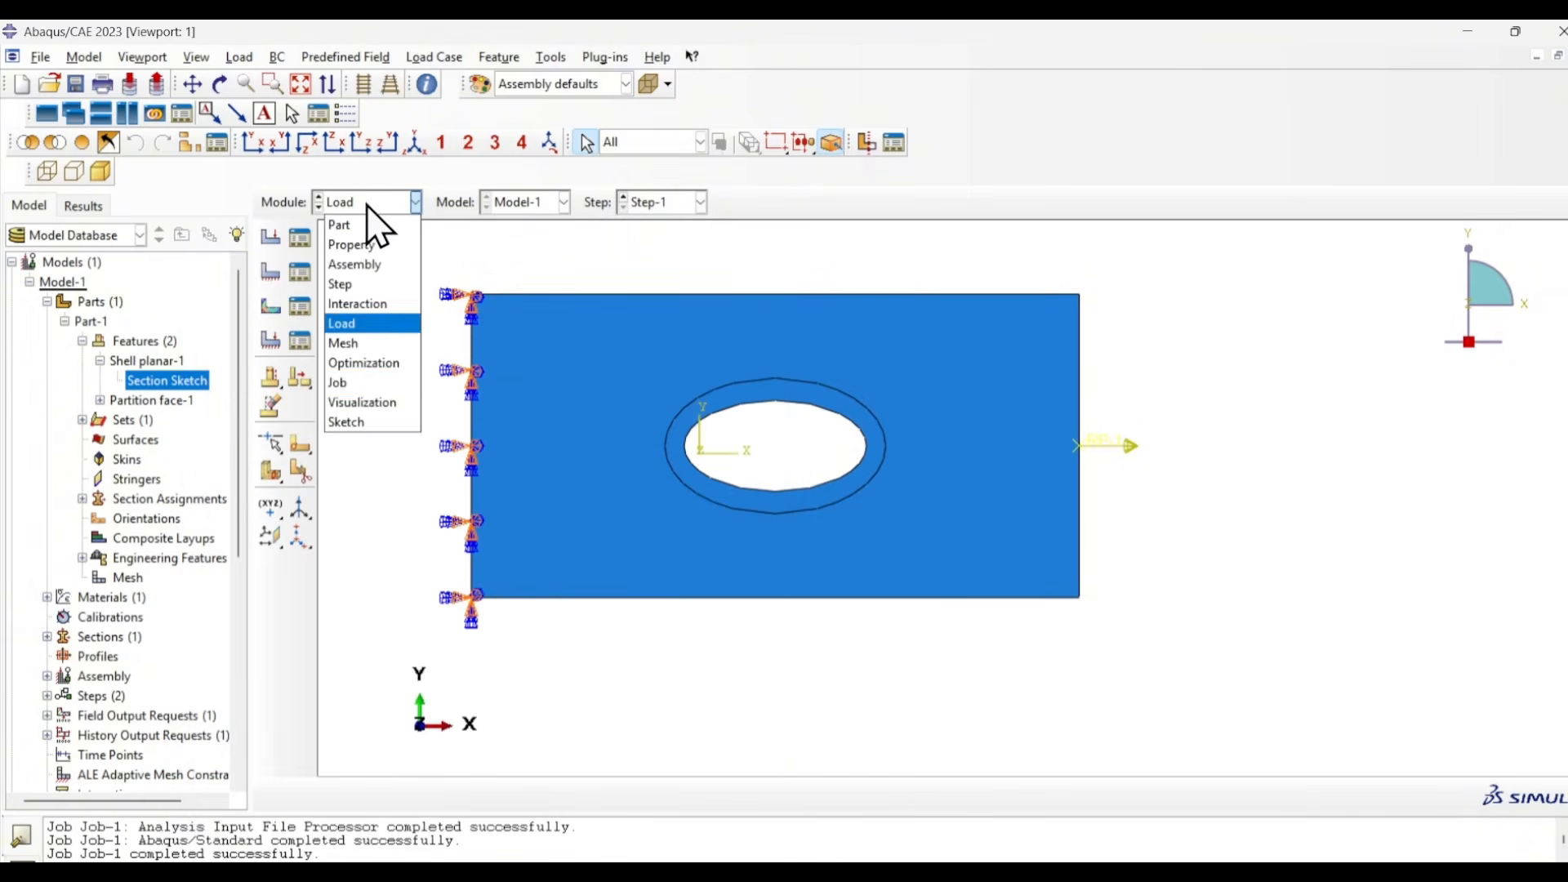
left_click(373, 408)
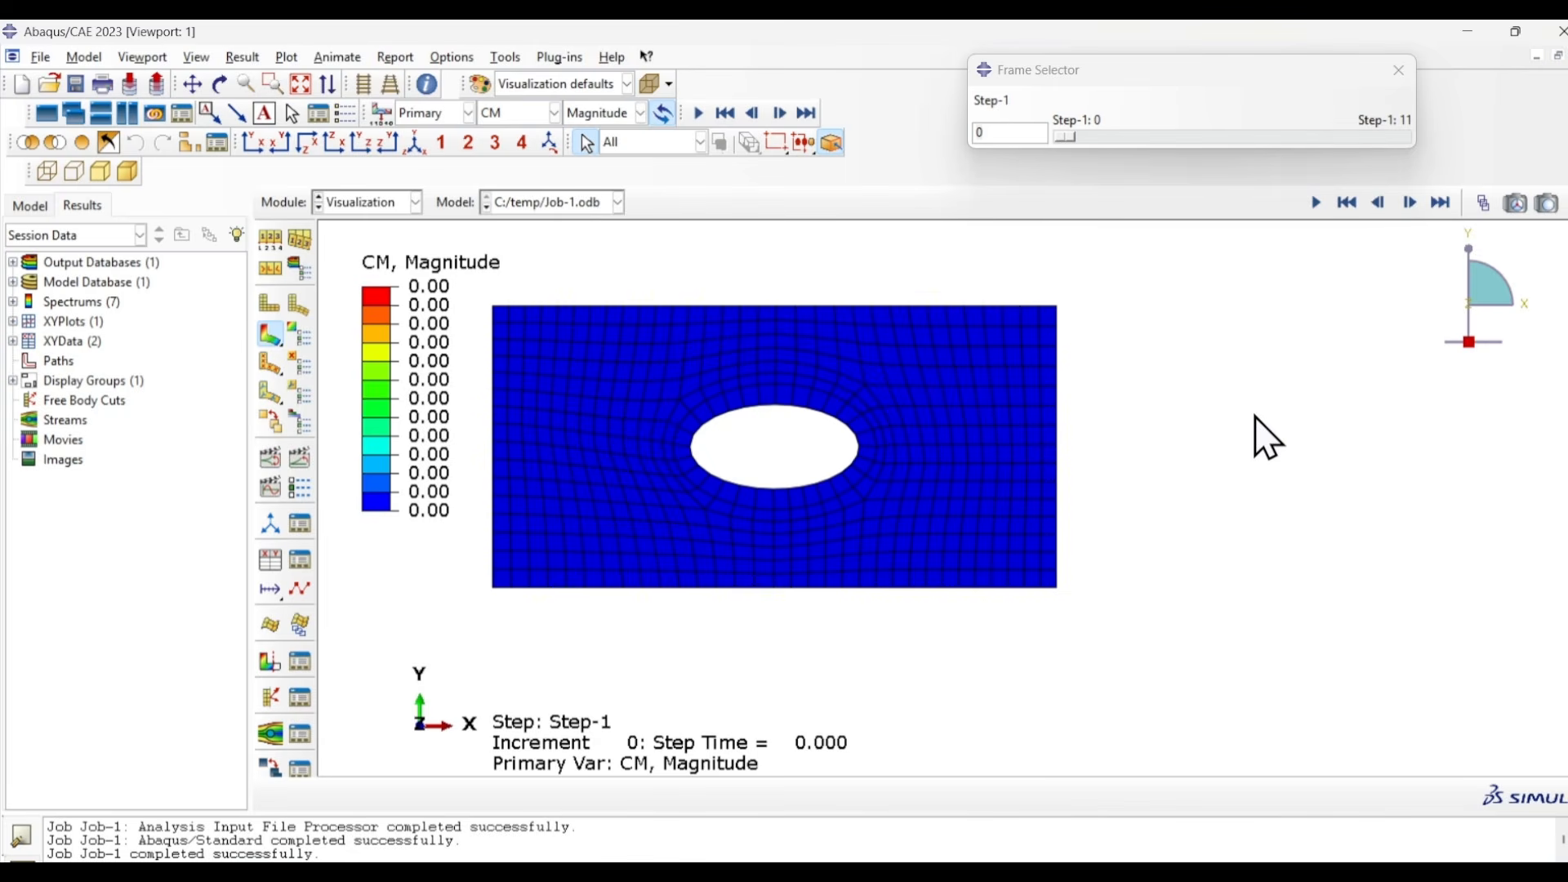
left_click(528, 114)
left_click(494, 258)
left_click(620, 114)
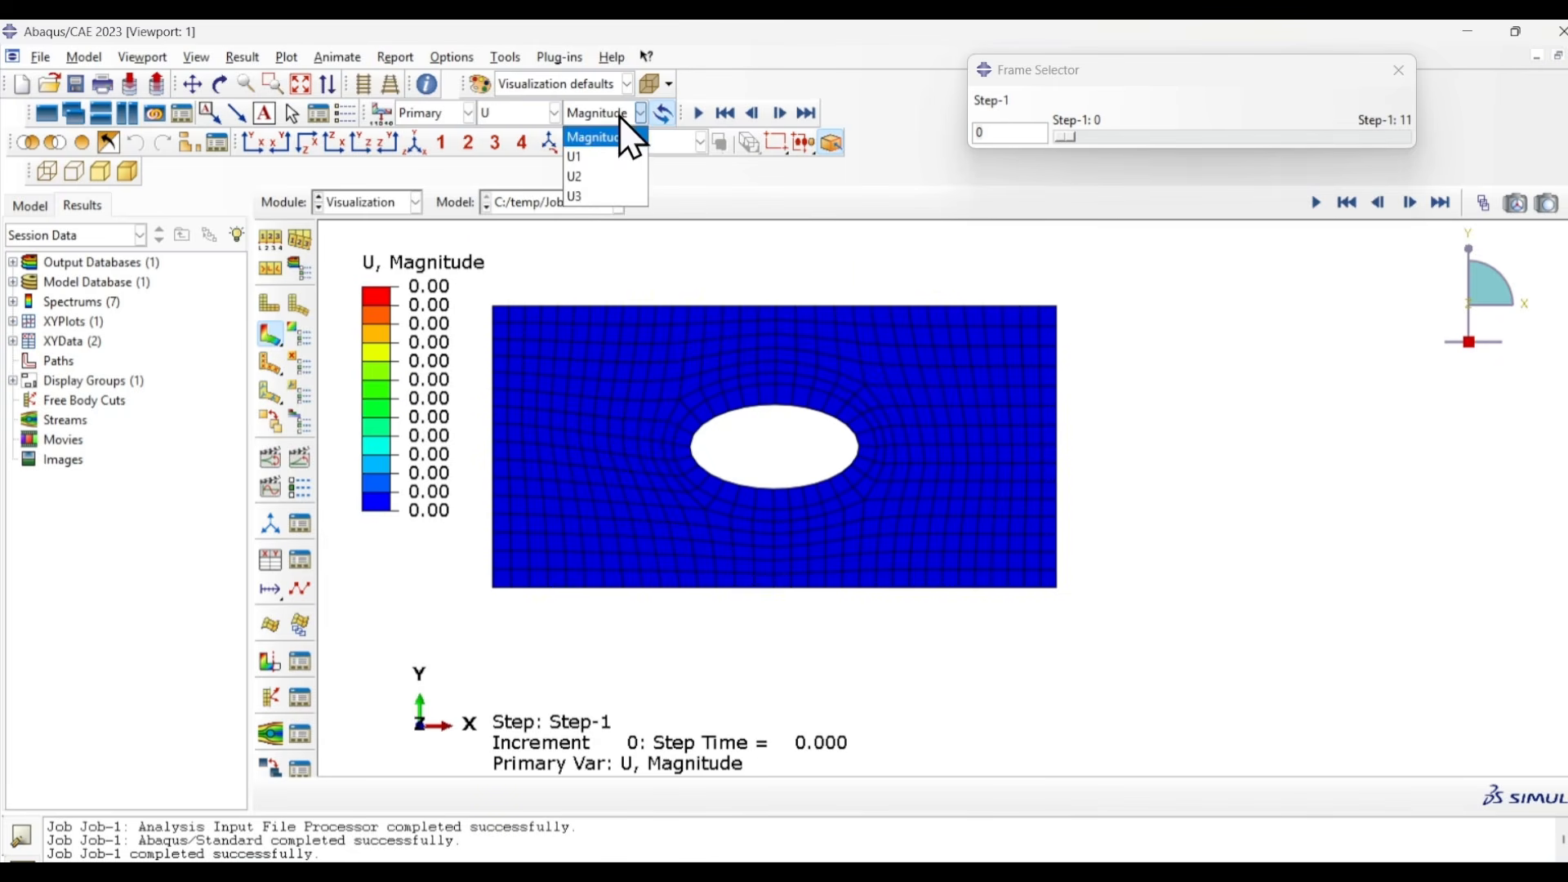
left_click(609, 157)
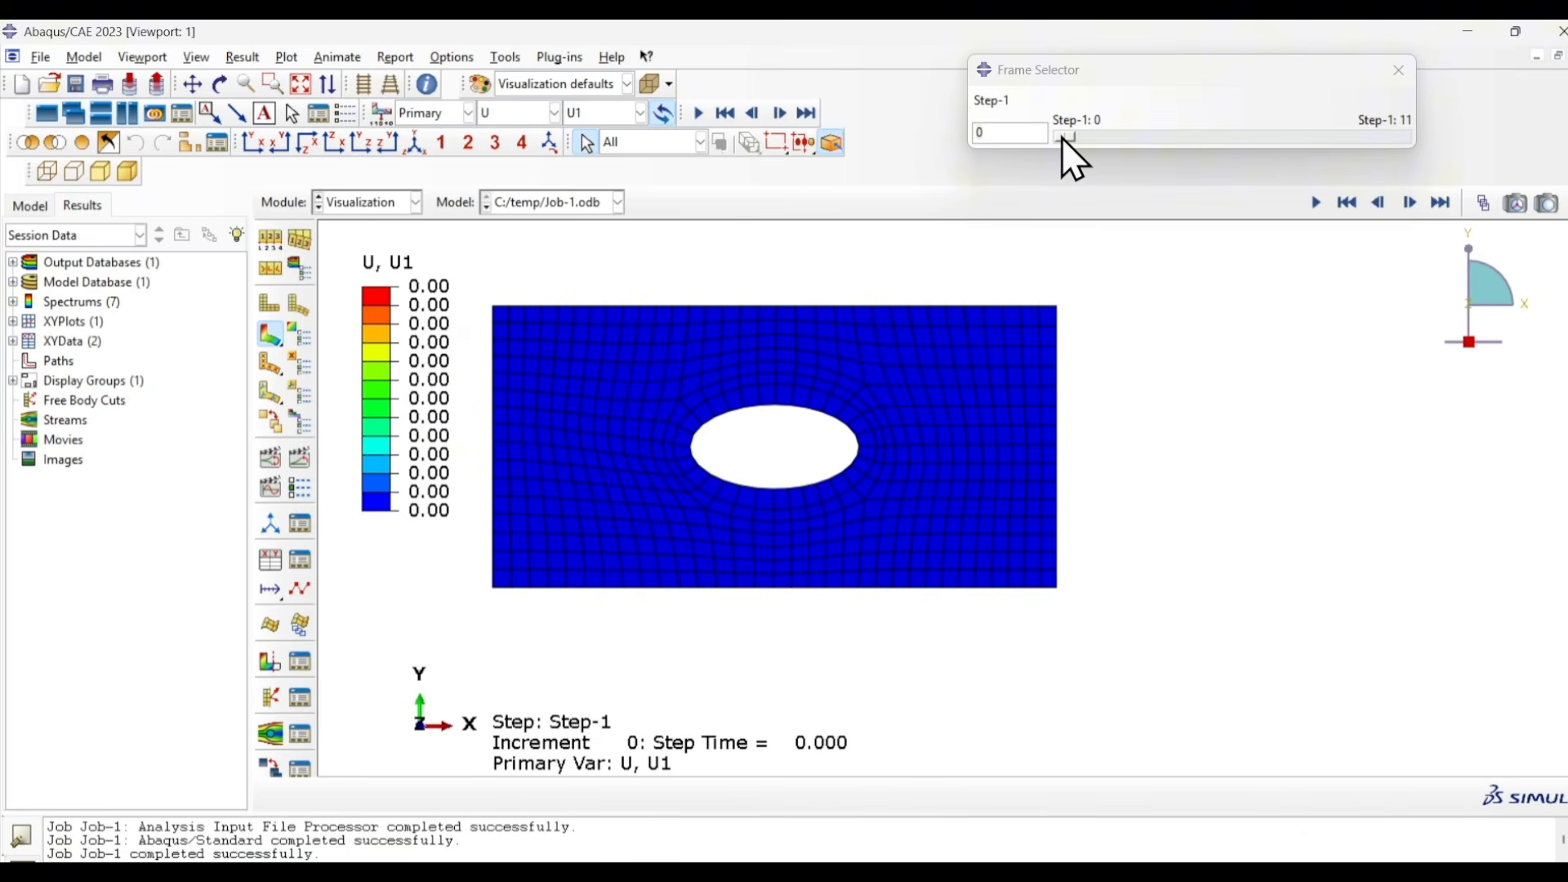
left_click_drag(1061, 137, 1433, 183)
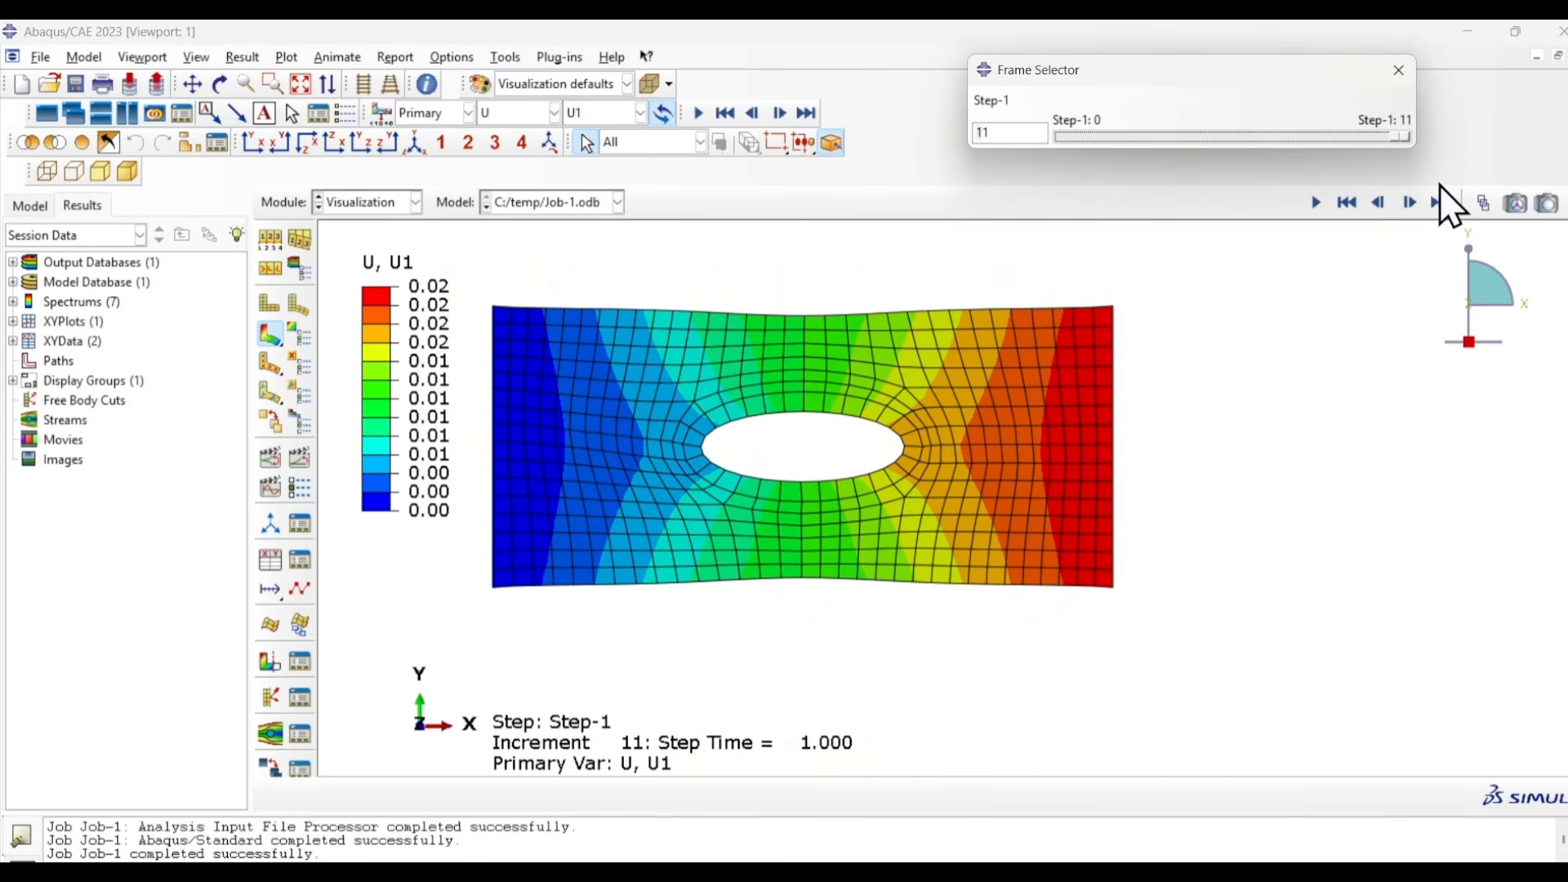
left_click(1316, 203)
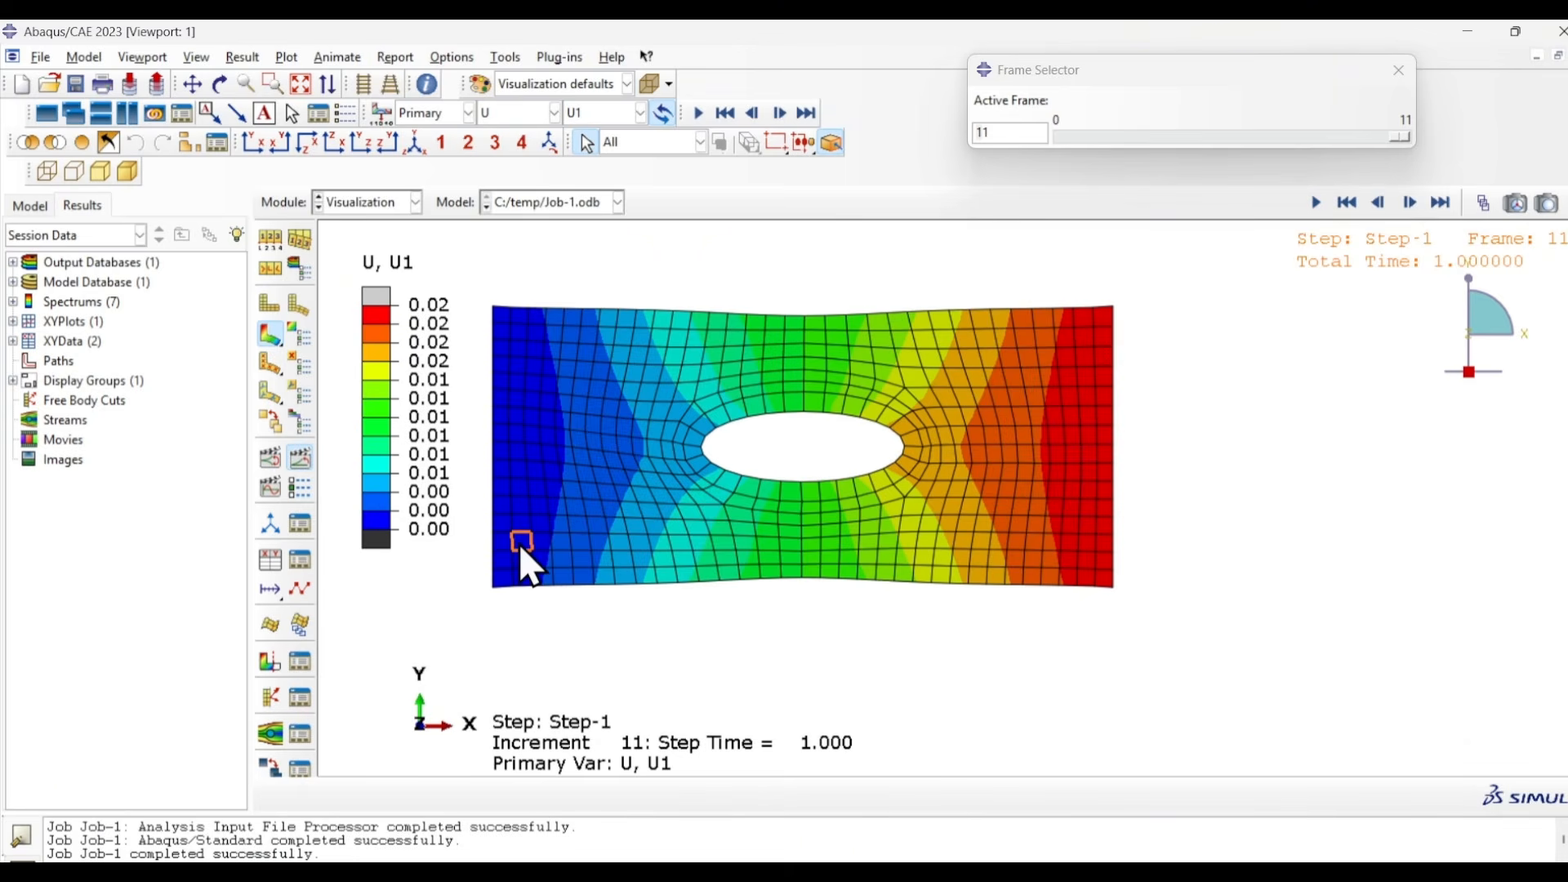
- Start creating XY data from ODB field output with the unique nodal reaction force component RF1
left_click(271, 562)
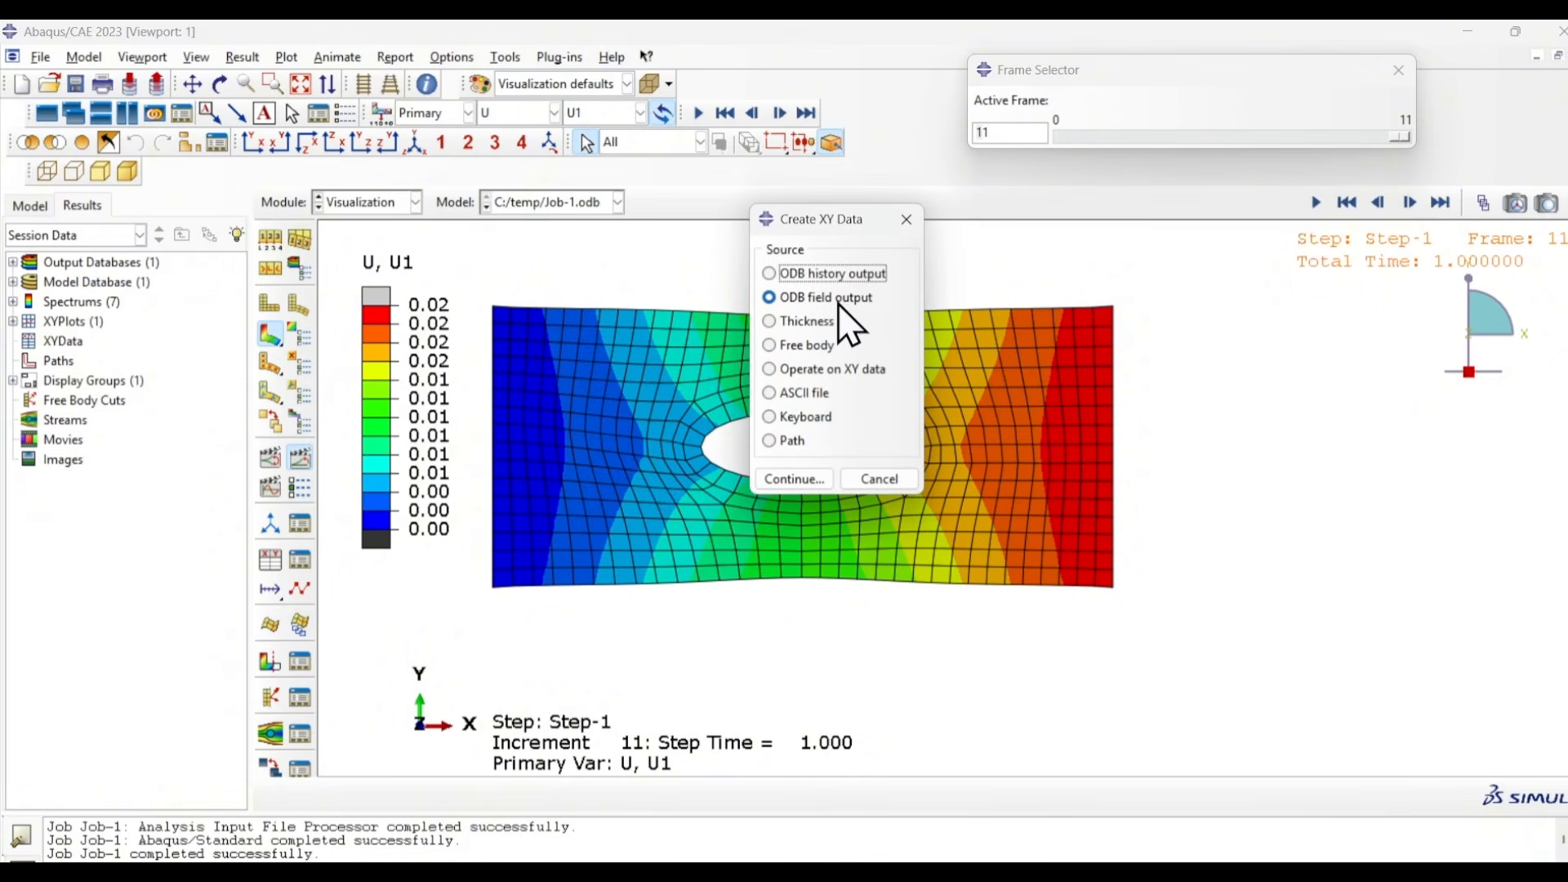
left_click(796, 480)
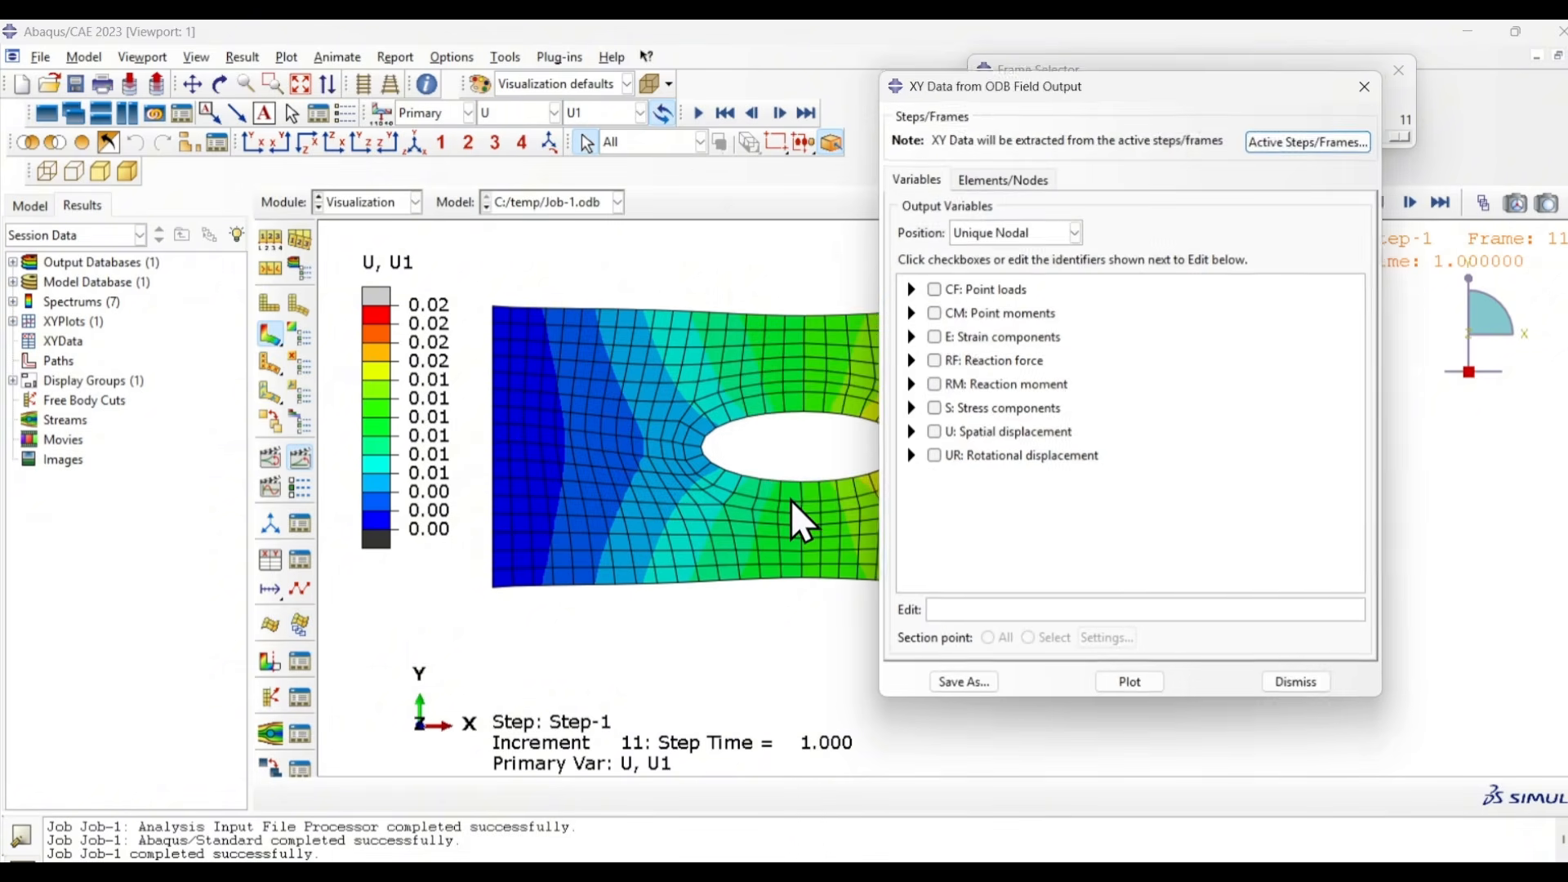
left_click(911, 361)
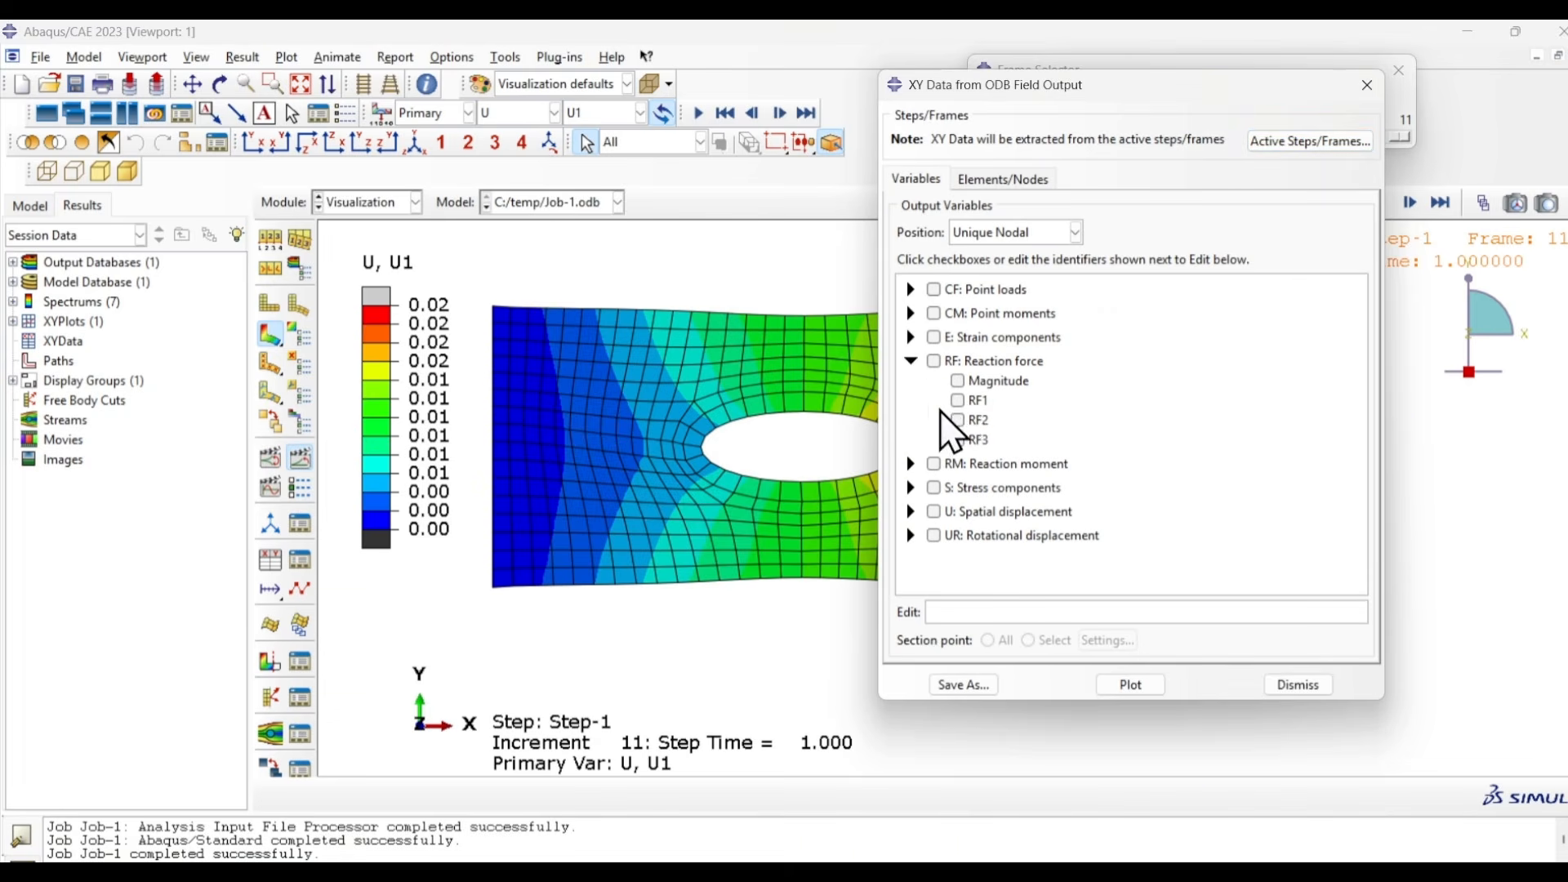
left_click(958, 400)
- Highlight the node sets in the viewport and choose SET-4, the fixed edge of the plate, as the data source
left_click(1004, 180)
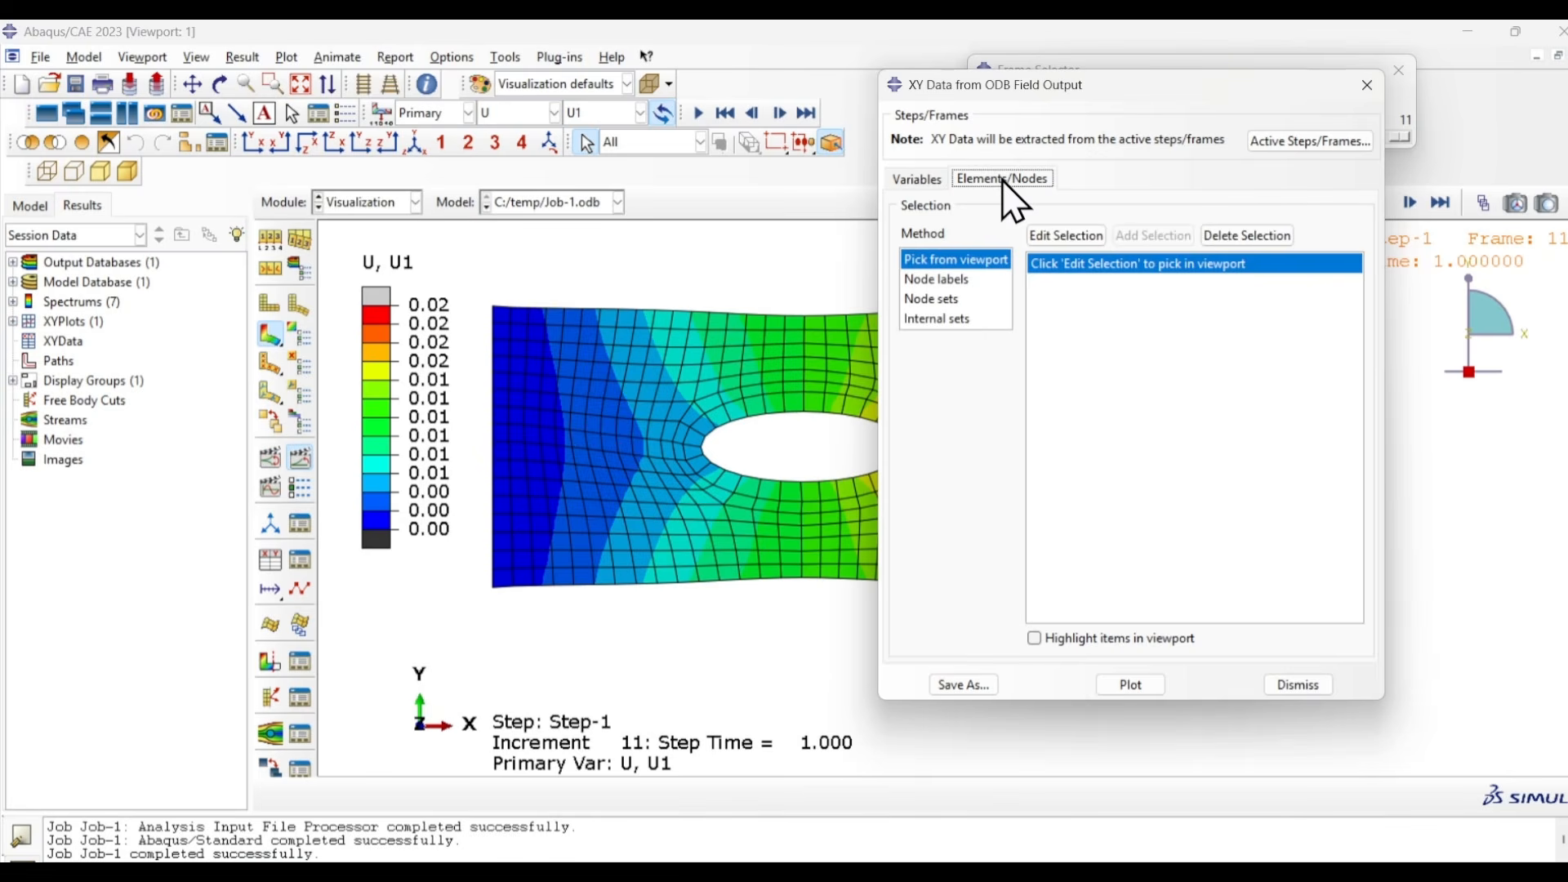
left_click(953, 300)
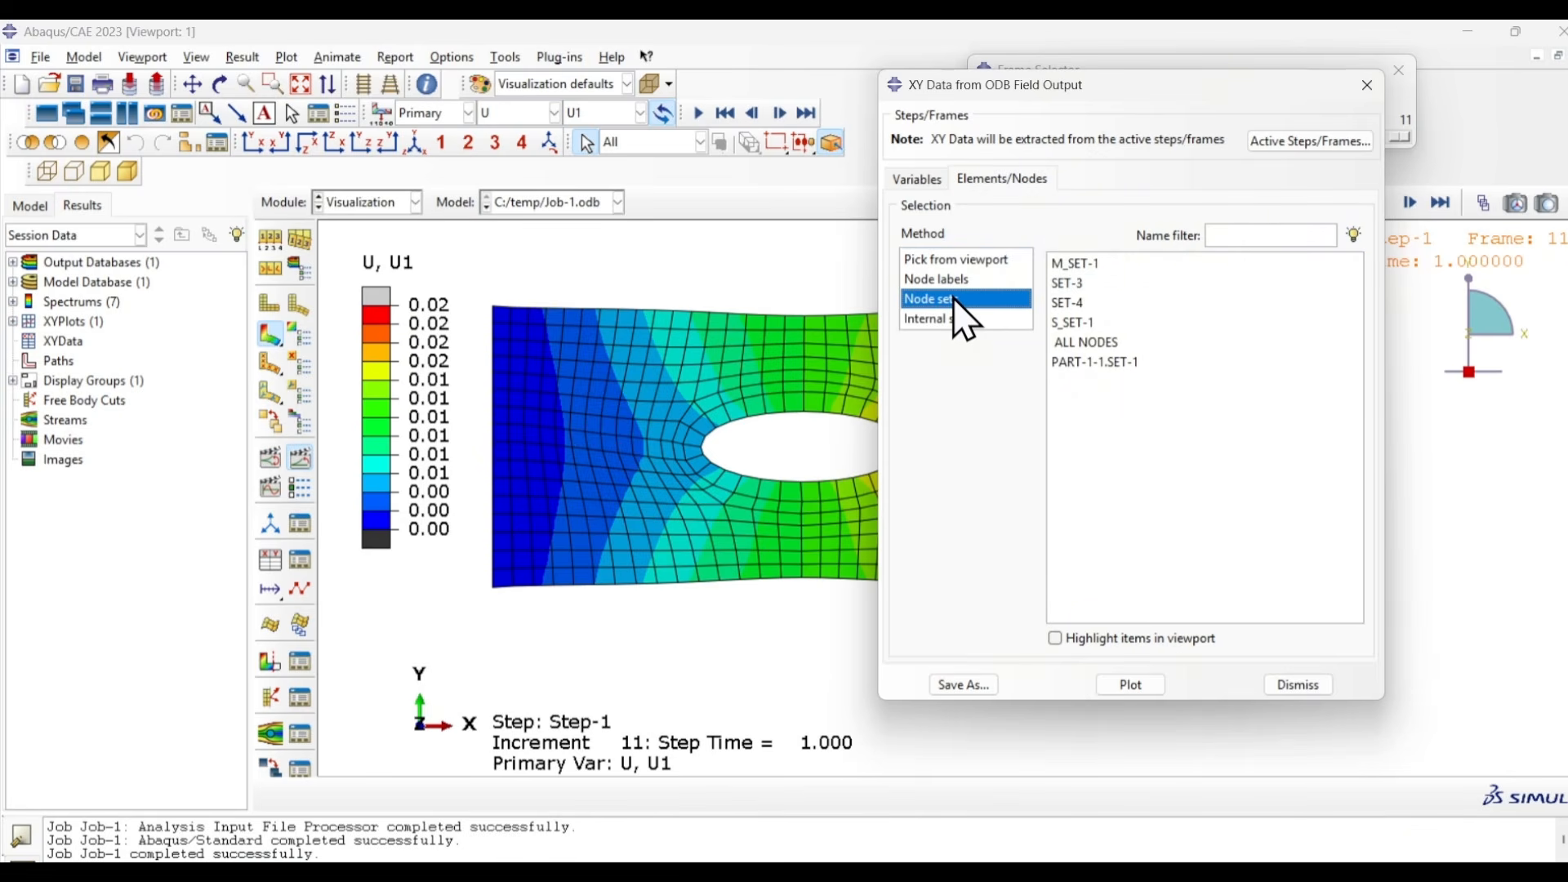
left_click(1054, 638)
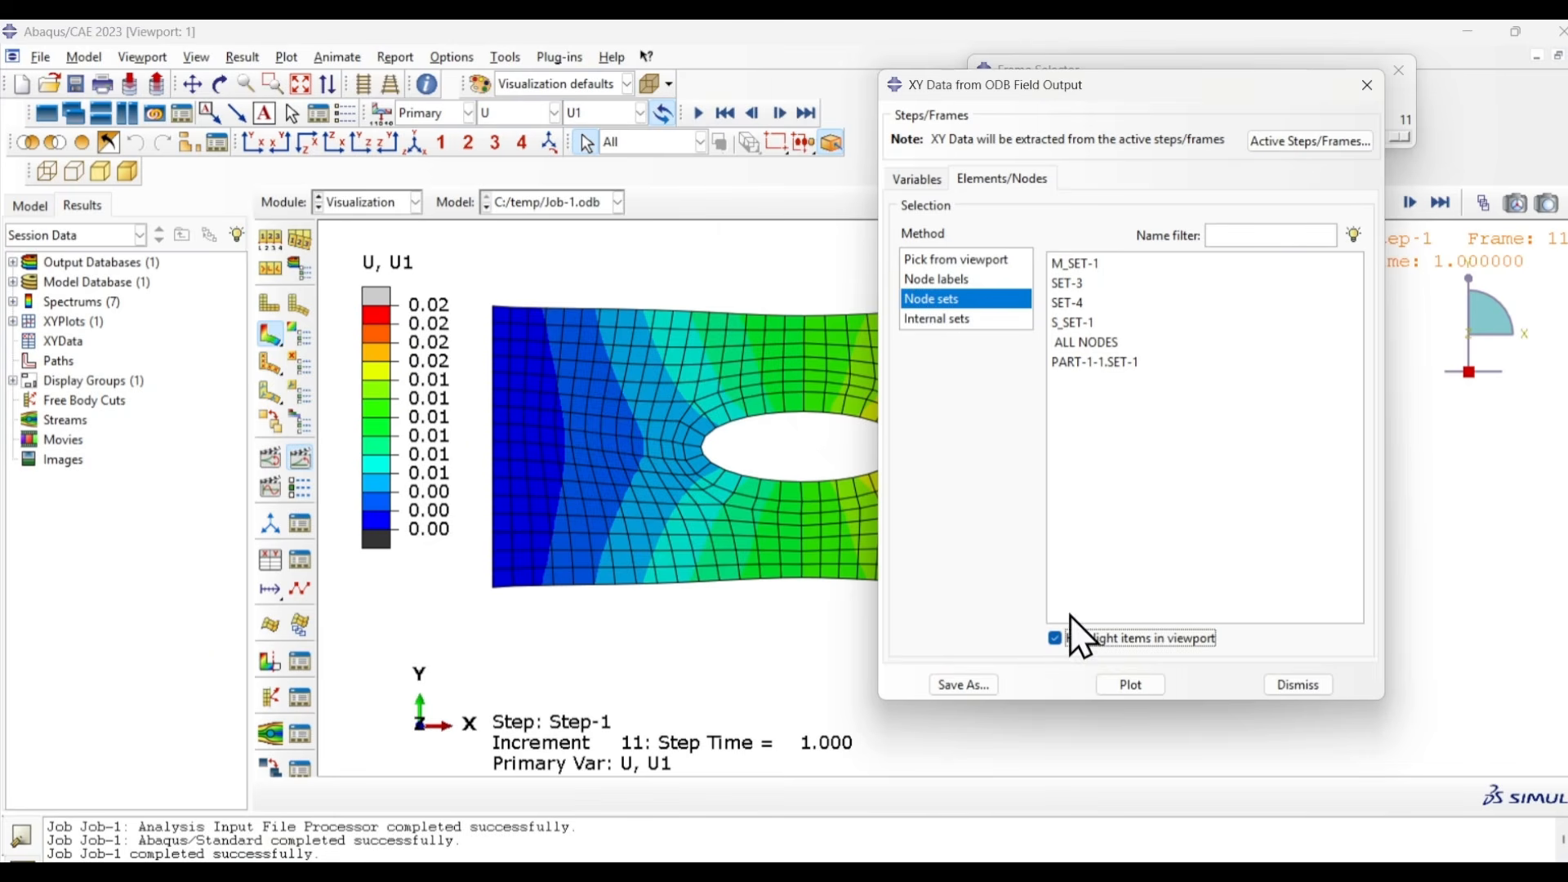
left_click(1094, 263)
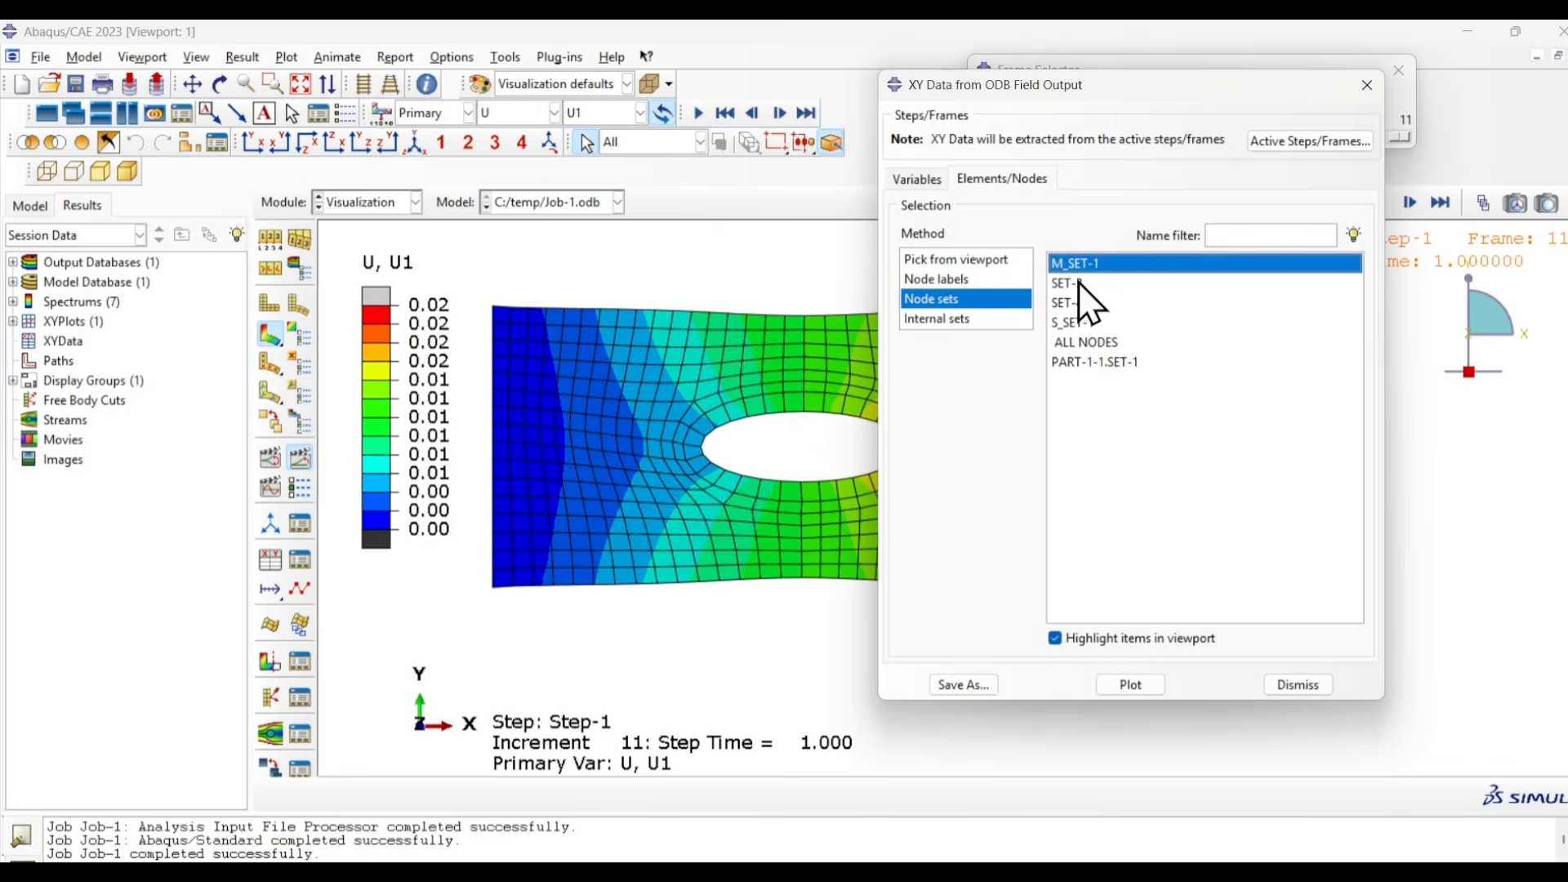
left_click(1075, 282)
left_click(1072, 306)
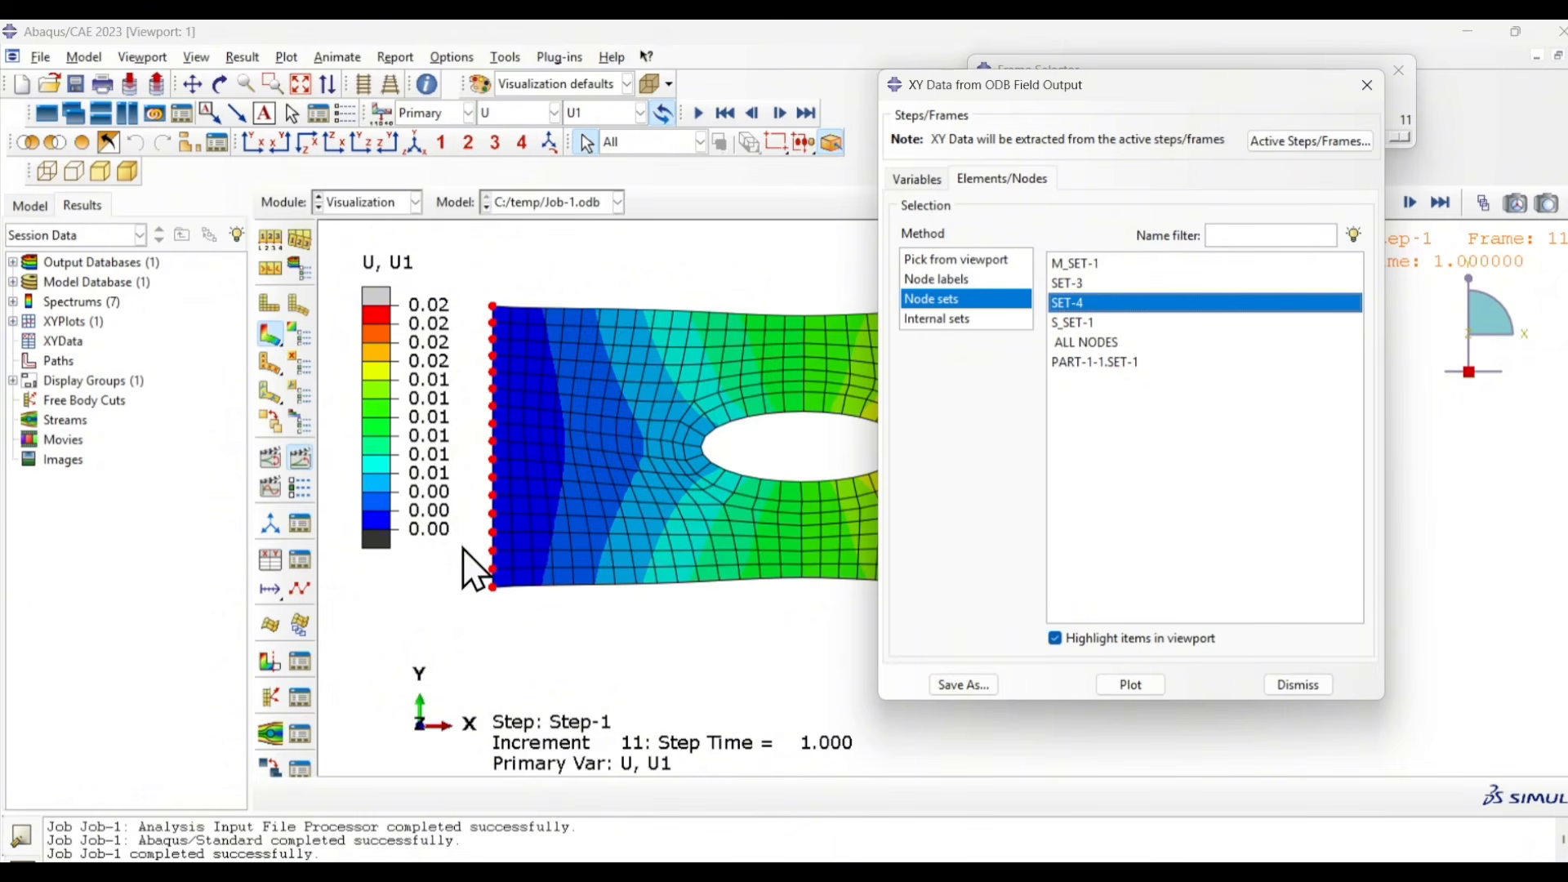
- Save the RF1 data of the node set with the sum((XY,XY,...)) operation and close the field output dialog
left_click(979, 683)
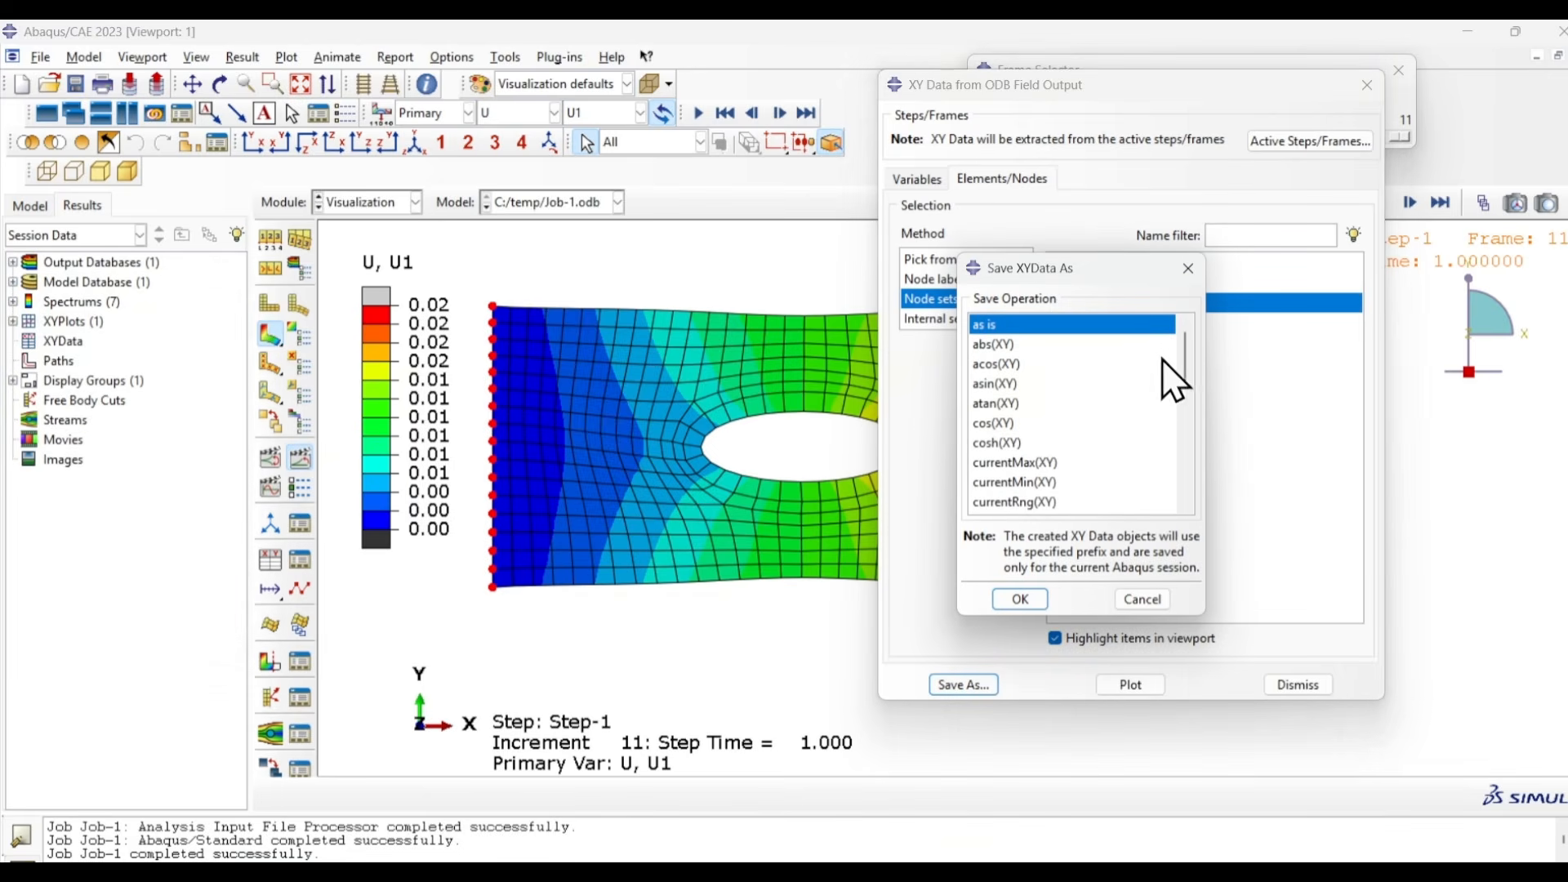
left_click_drag(1185, 352, 1187, 503)
left_click(1013, 507)
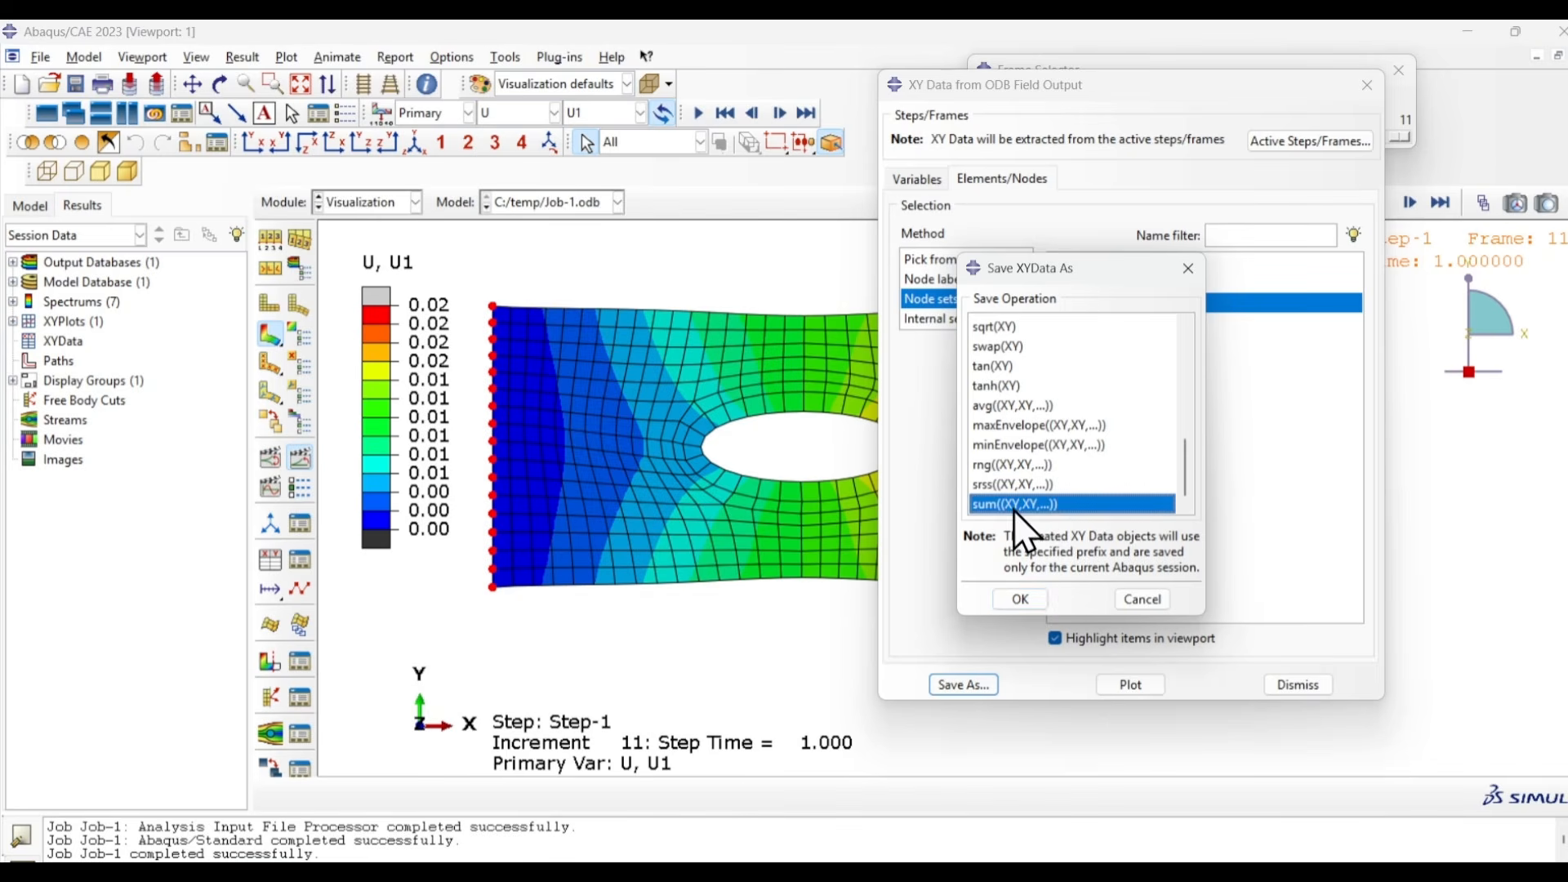
left_click(1022, 601)
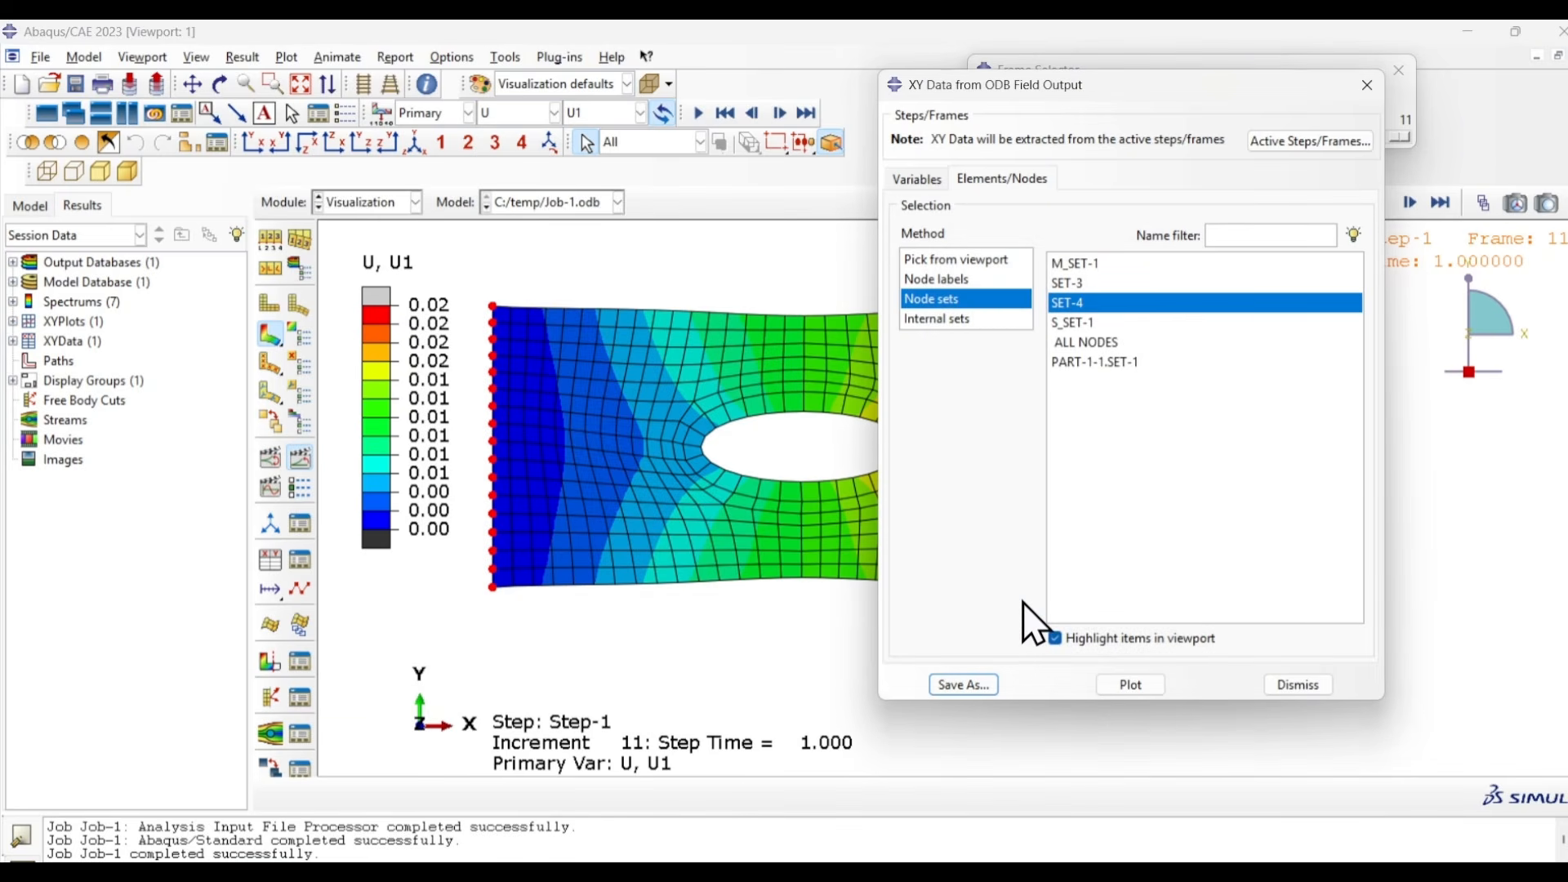
left_click(1305, 688)
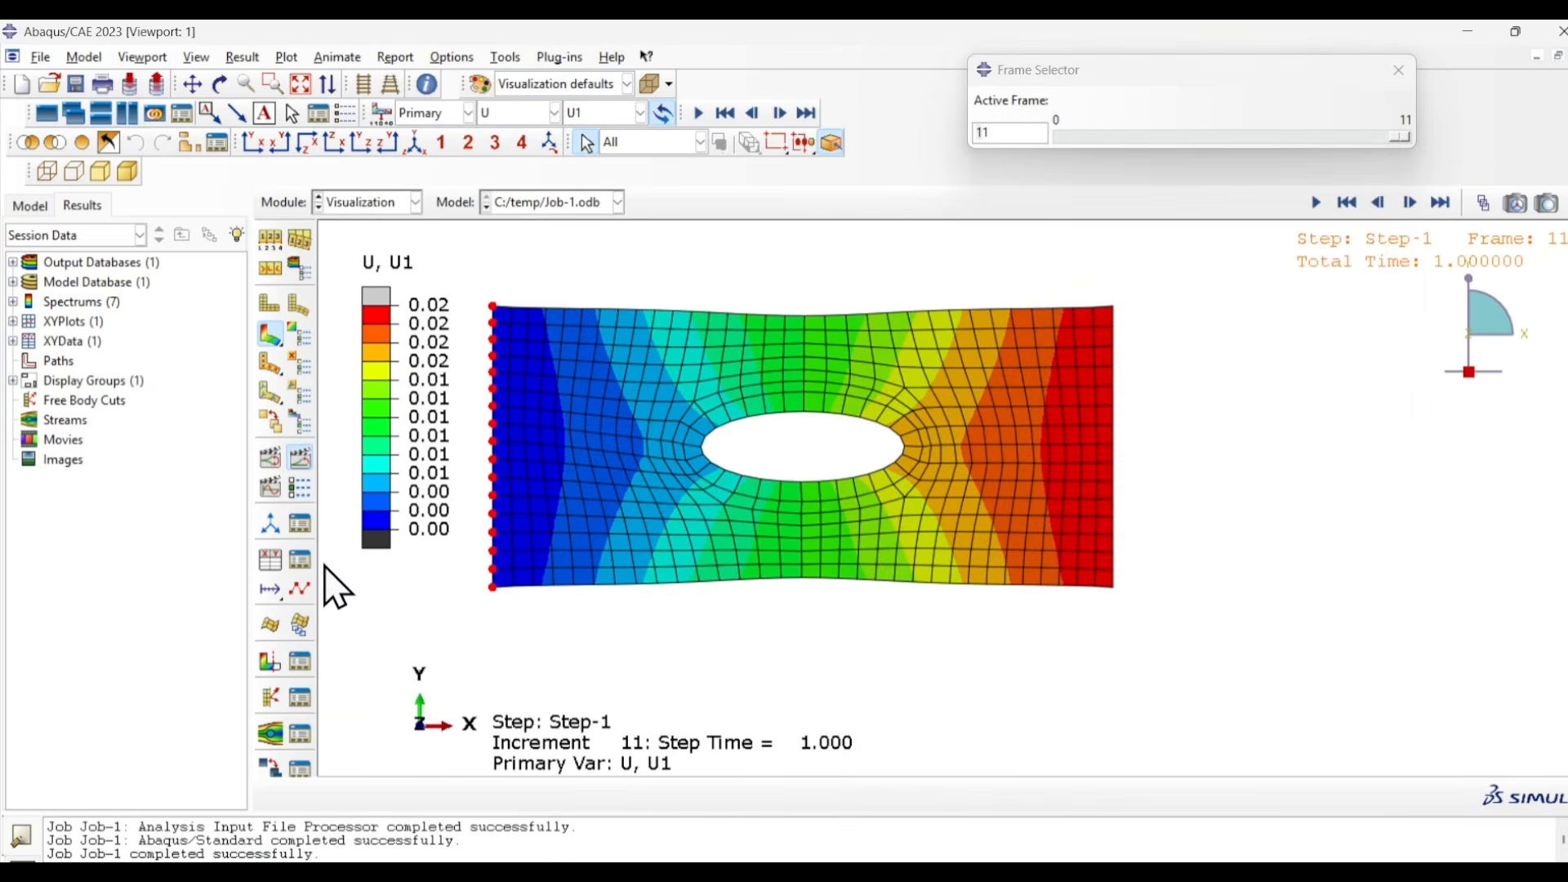
- Plot the summed reaction force data ADD_RF:RF1 from the XY Data Manager and dismiss the manager
left_click(300, 559)
left_click_drag(749, 140, 1305, 273)
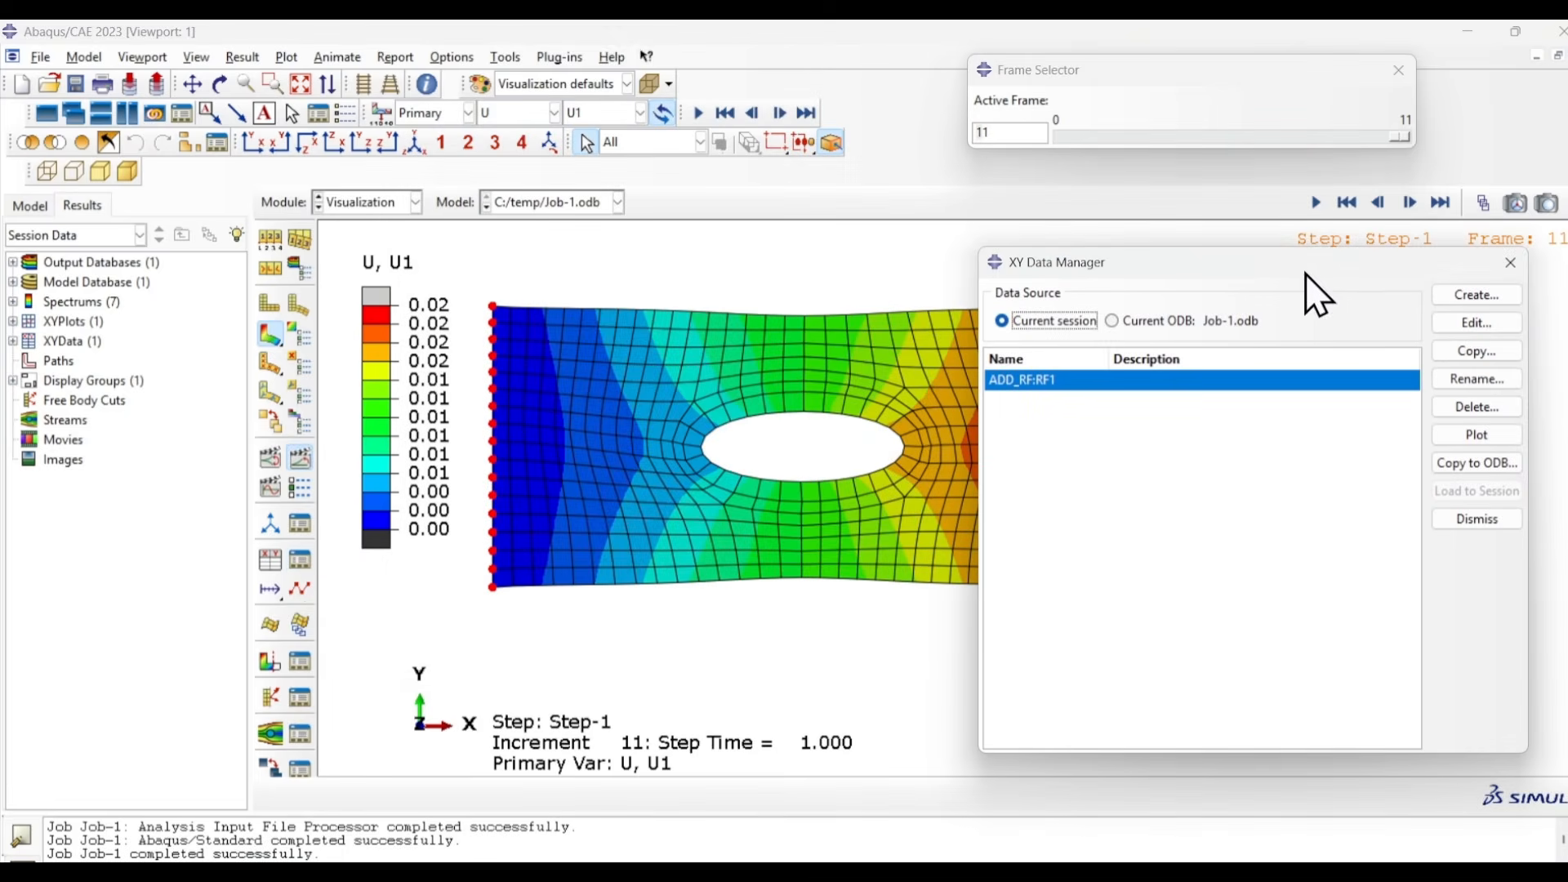
left_click(1480, 436)
left_click(1475, 519)
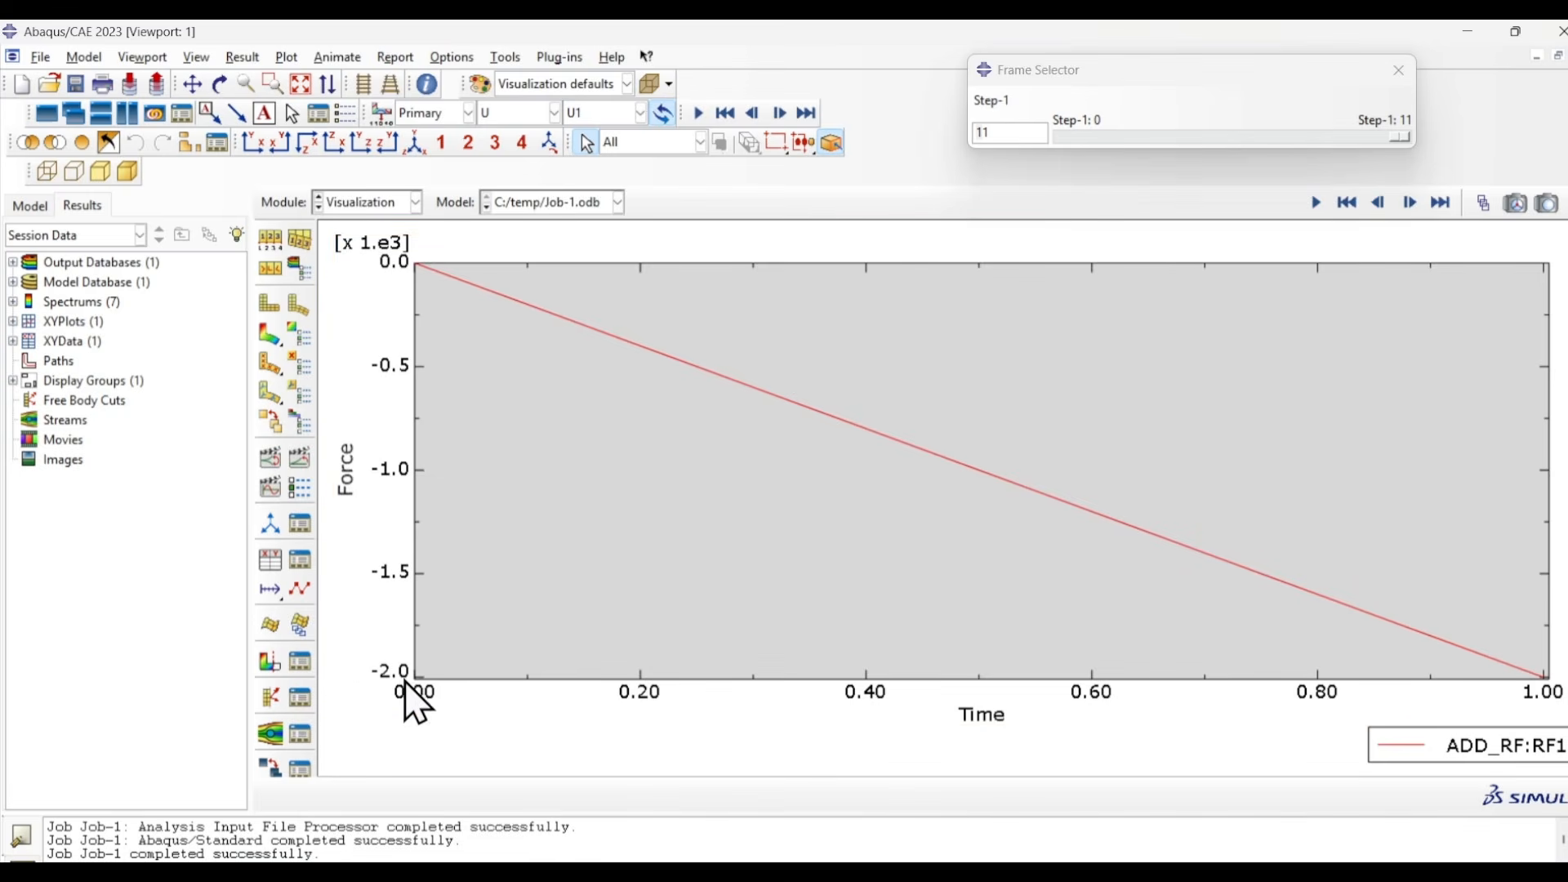
- Open the axis options of the reaction force plot and check the minimum value of the Force axis
double_click(398, 451)
left_click_drag(657, 535, 618, 535)
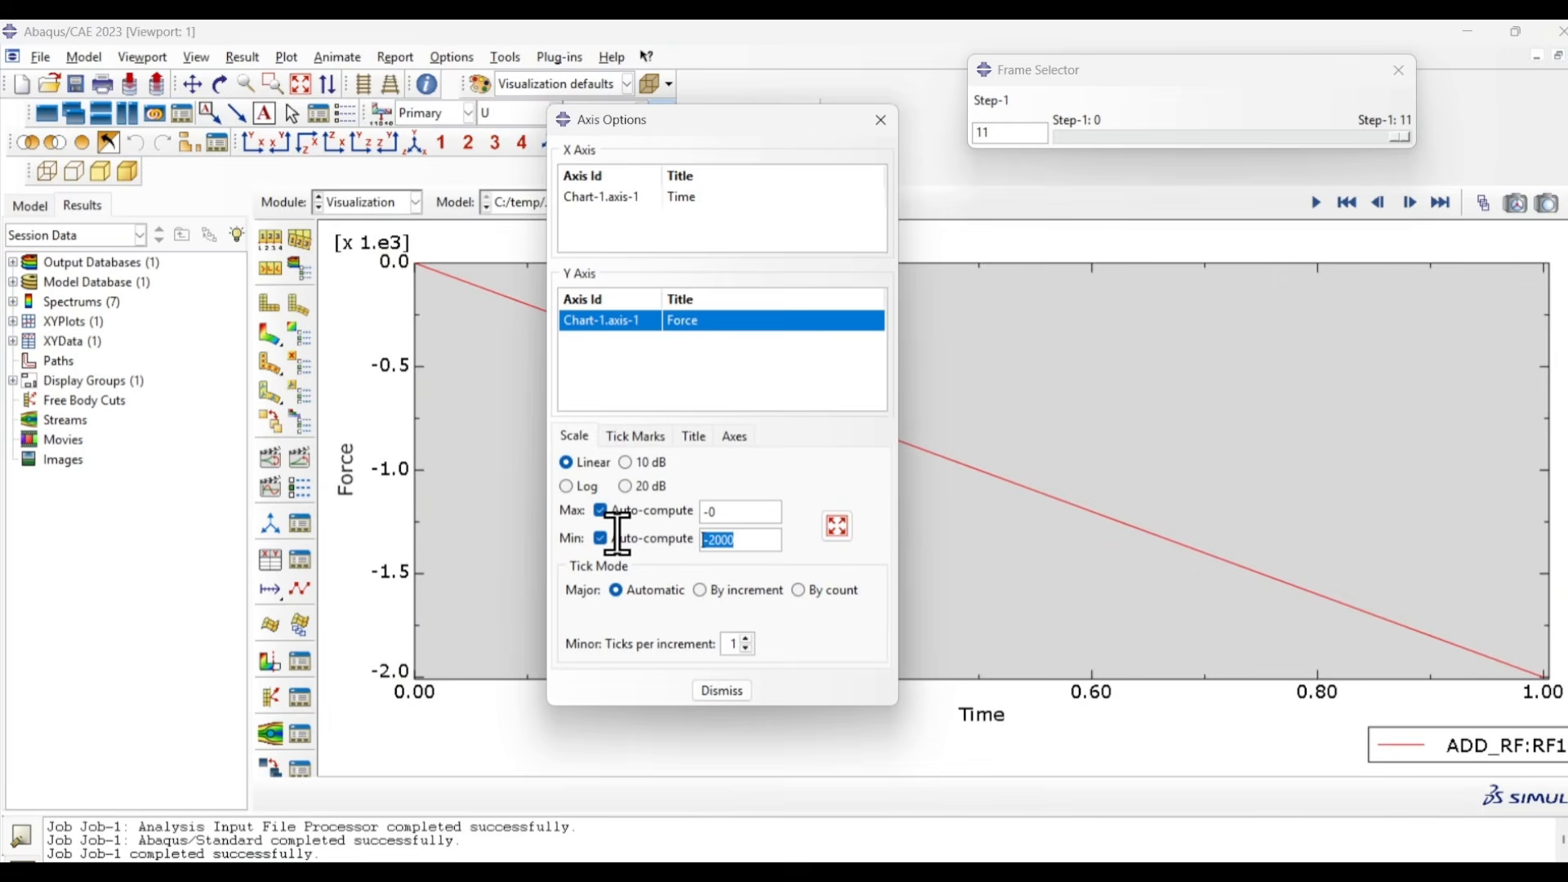
left_click(746, 539)
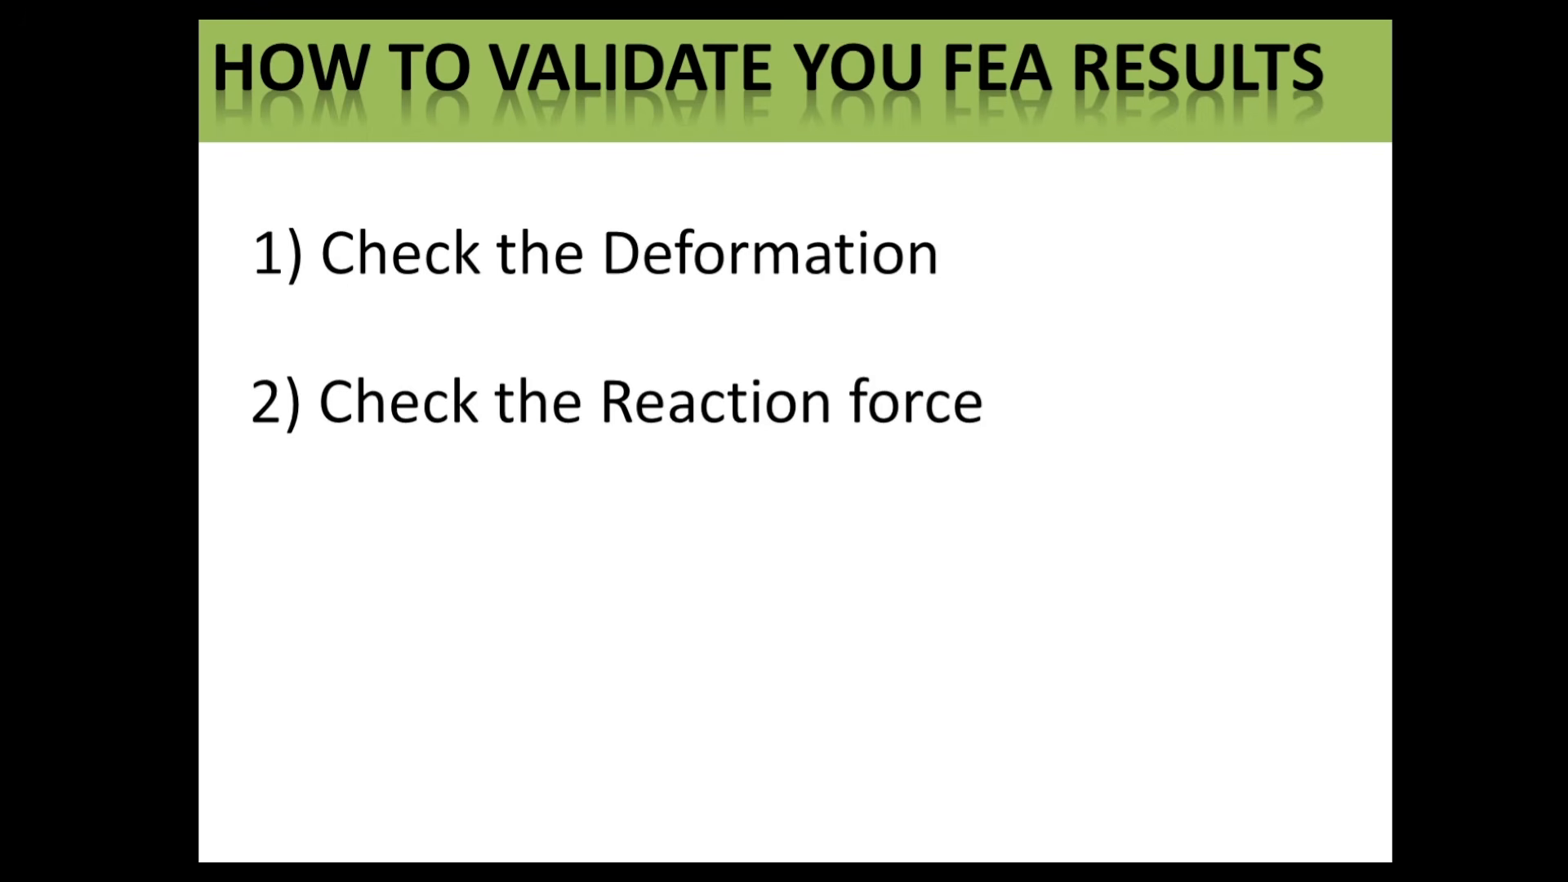
left_click(789, 586)
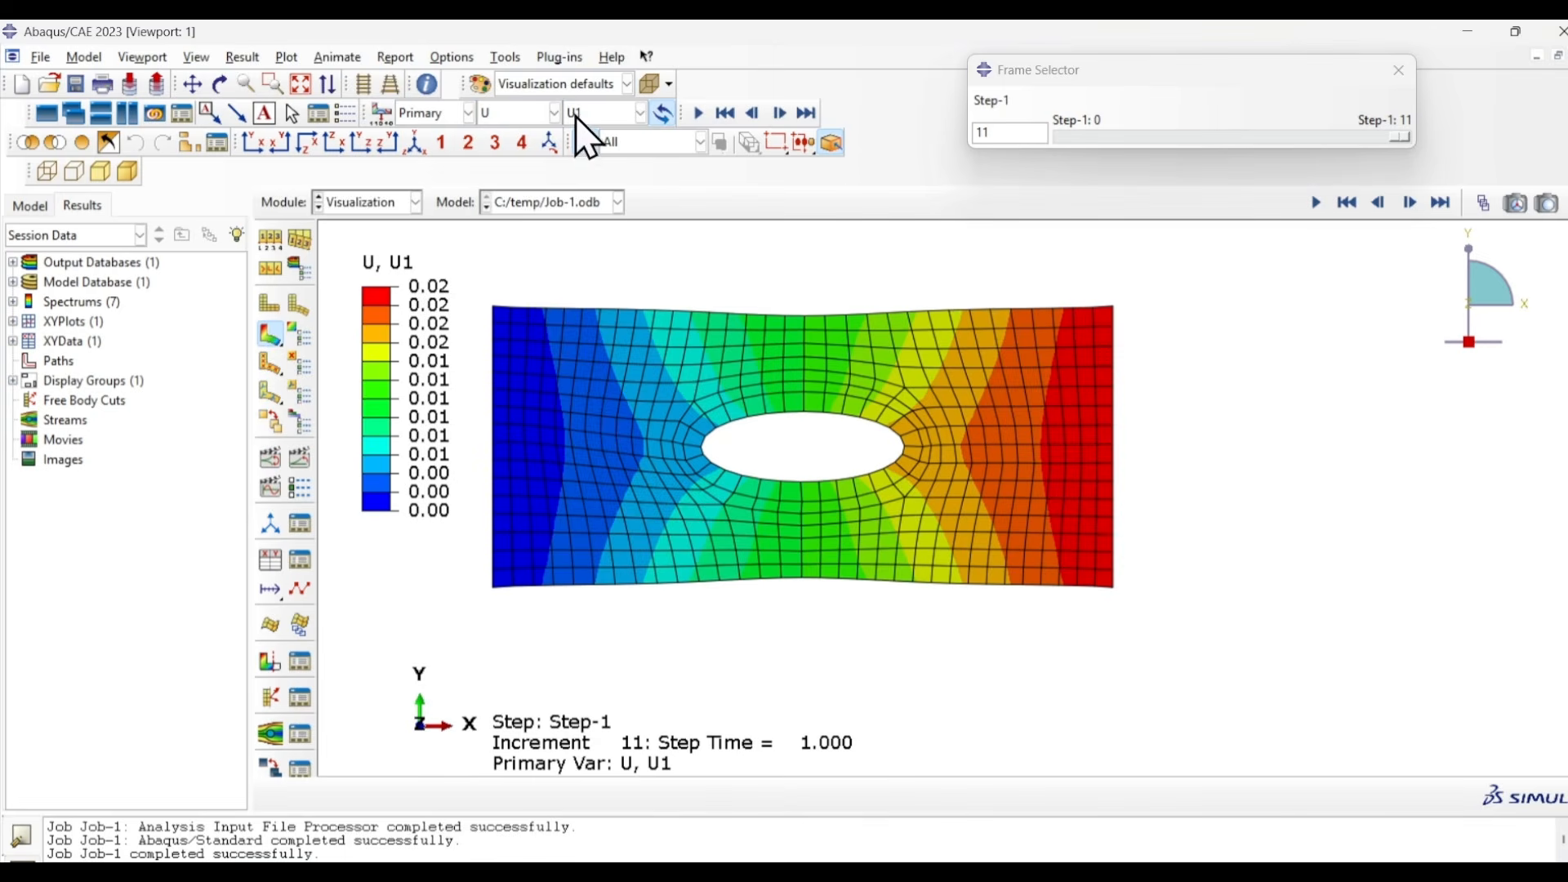
- Switch the contour plot of the plate to the von Mises stress, S, Mises
left_click(510, 115)
left_click(519, 255)
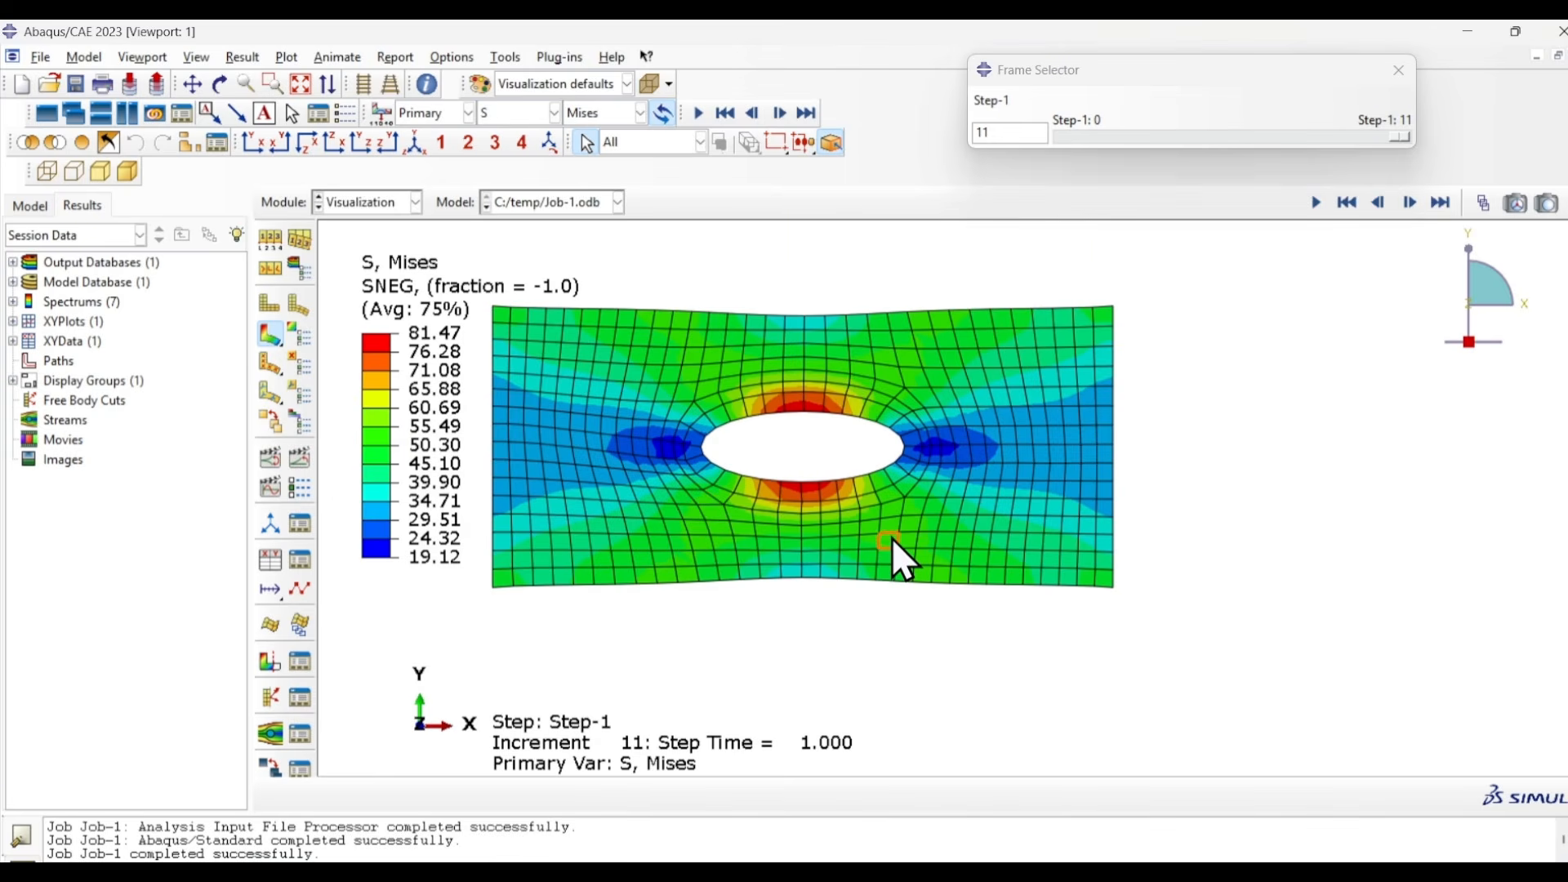
- Check the part's approximate global seed size in the Mesh module, cancel the seeding, and return to the Visualization module
left_click(389, 202)
left_click(360, 343)
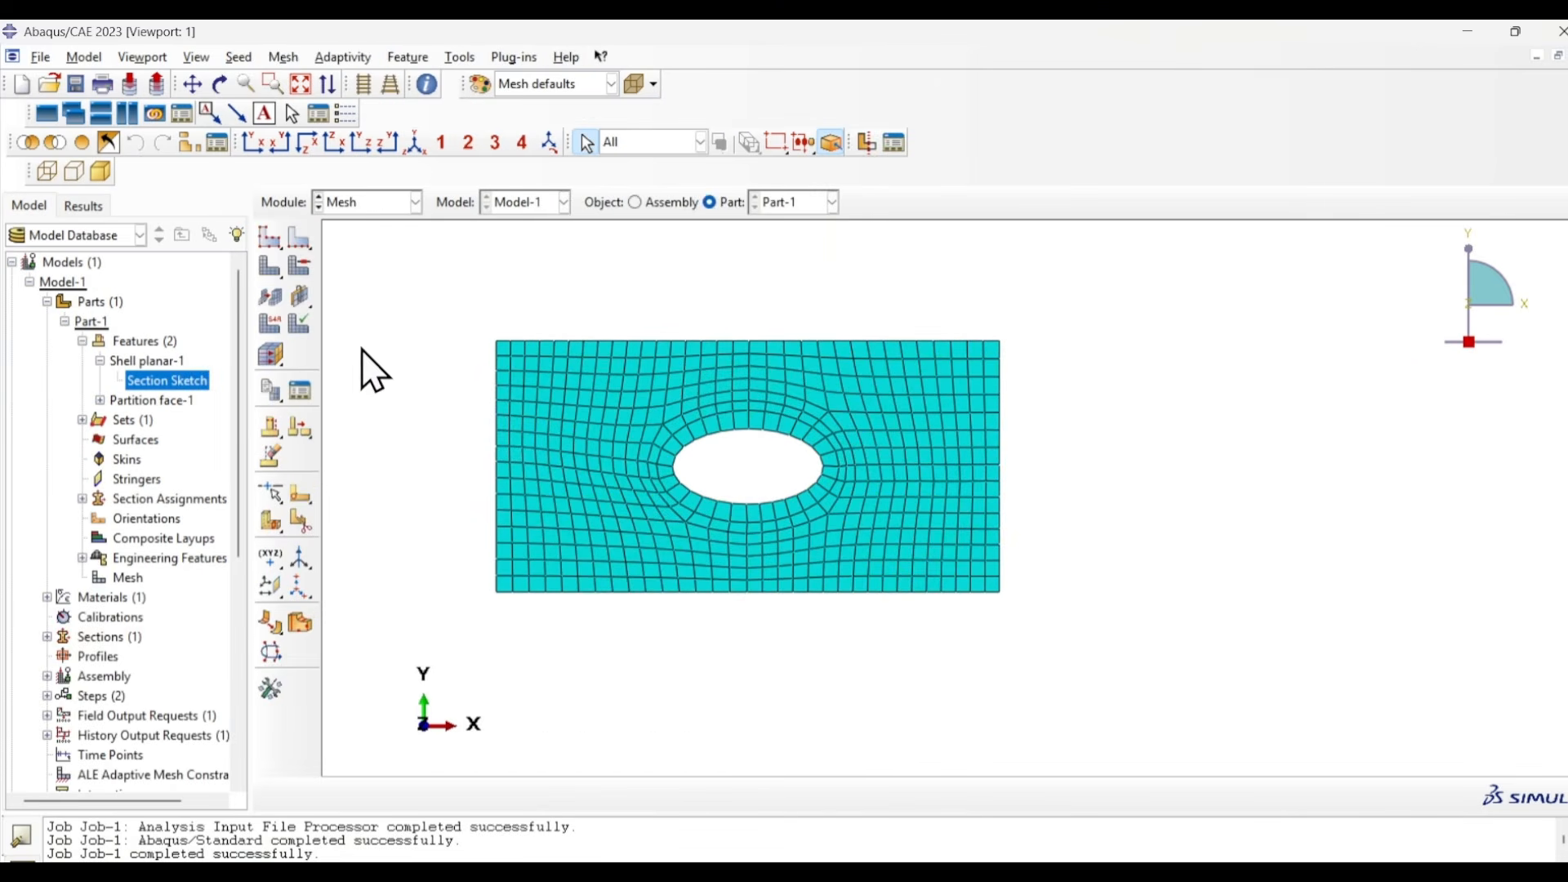
left_click(267, 235)
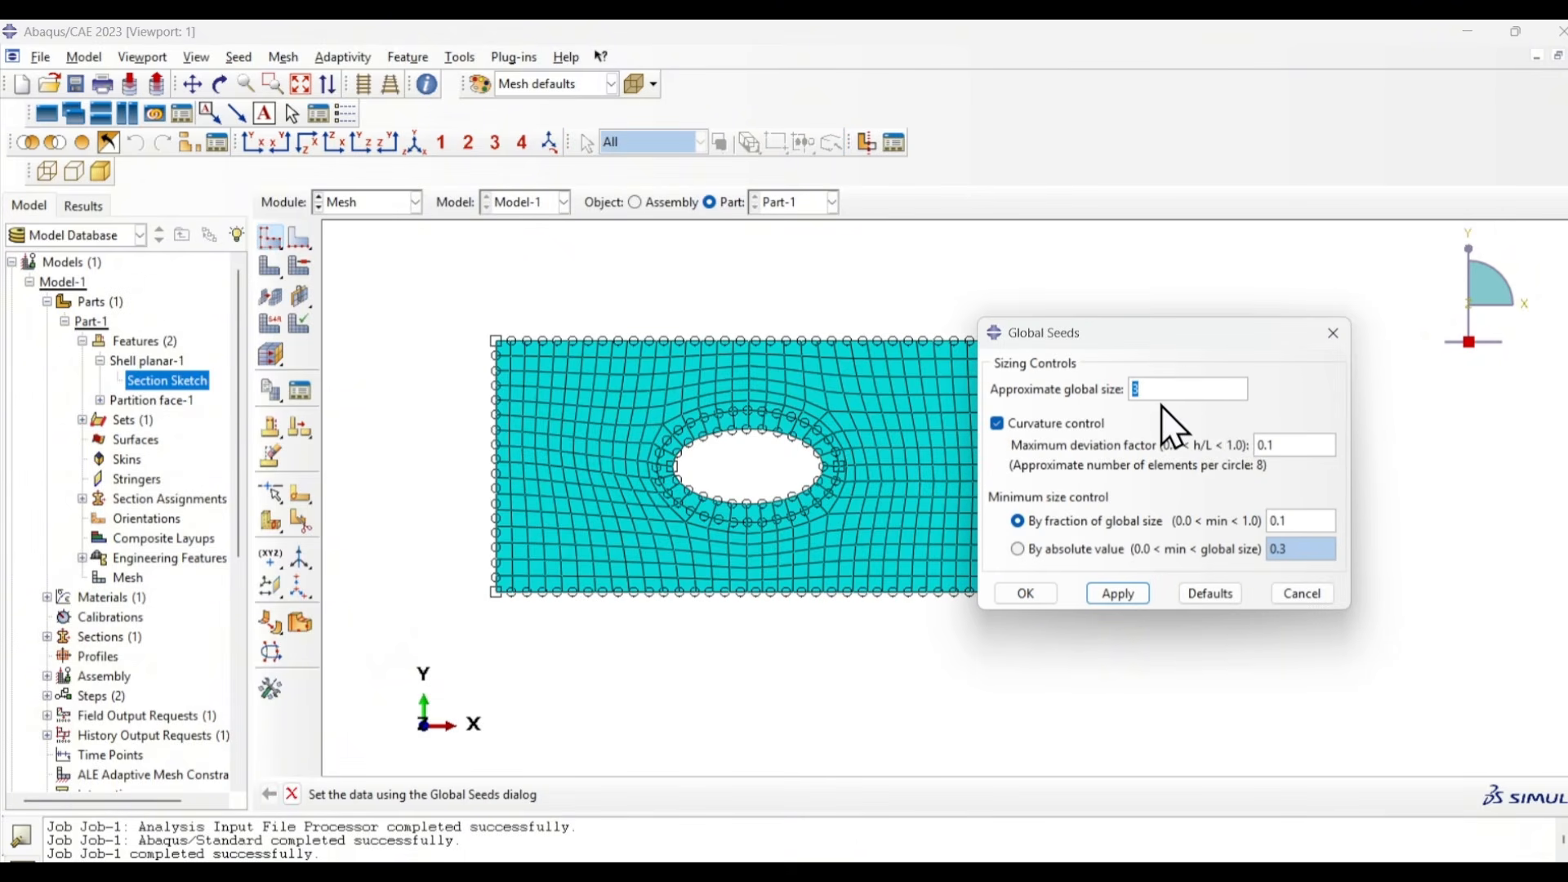
left_click(1302, 593)
left_click(415, 202)
left_click(369, 402)
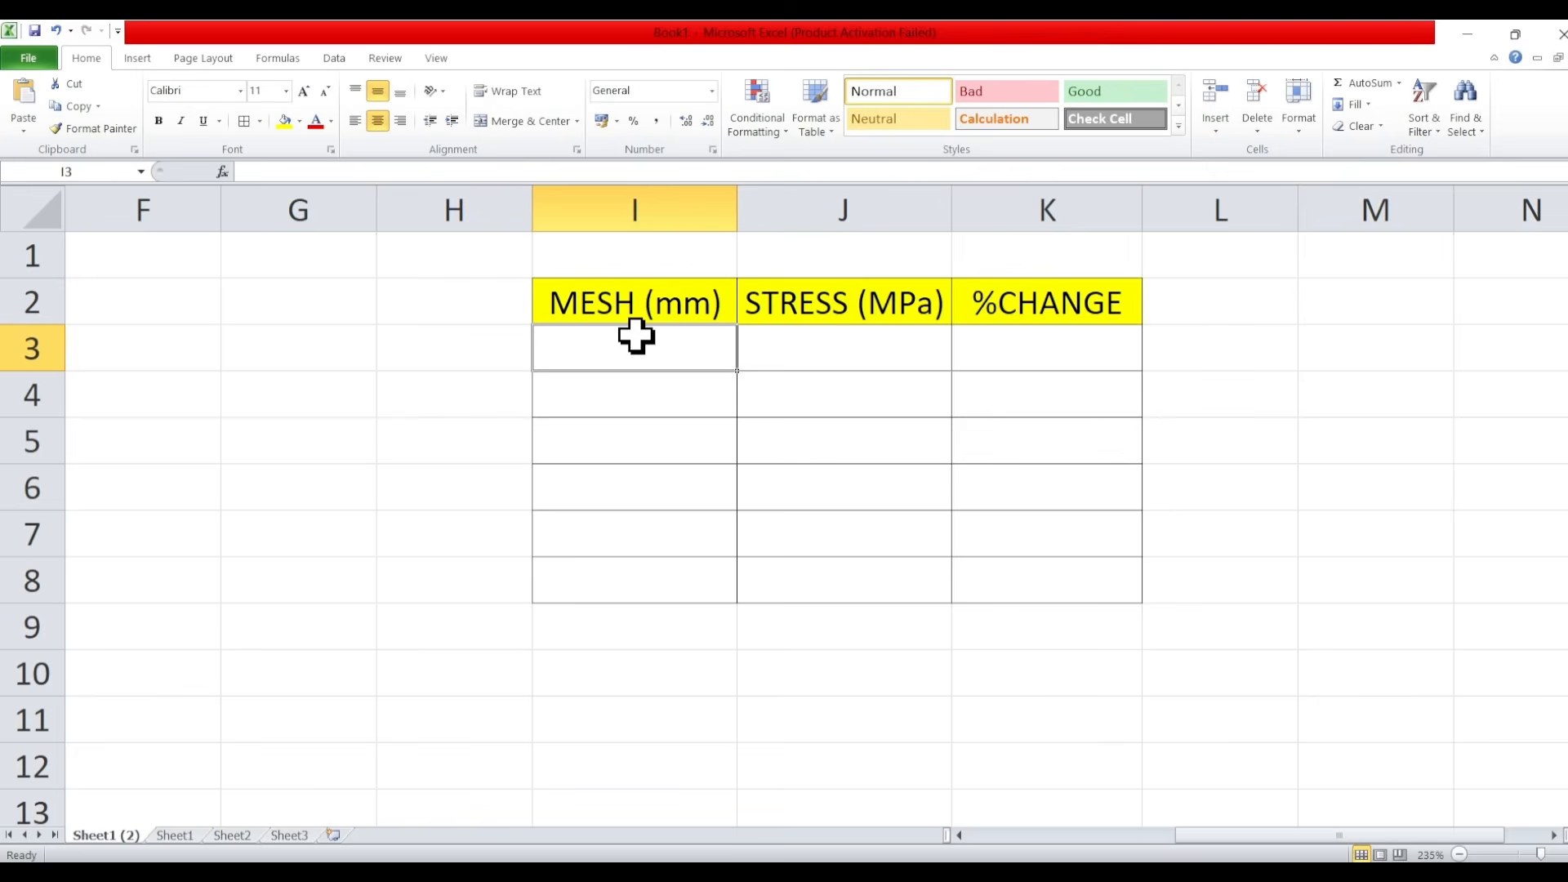
- Switch to the Excel mesh convergence table and record mesh size 3 mm with stress 81.47 MPa in row 3
type("3")
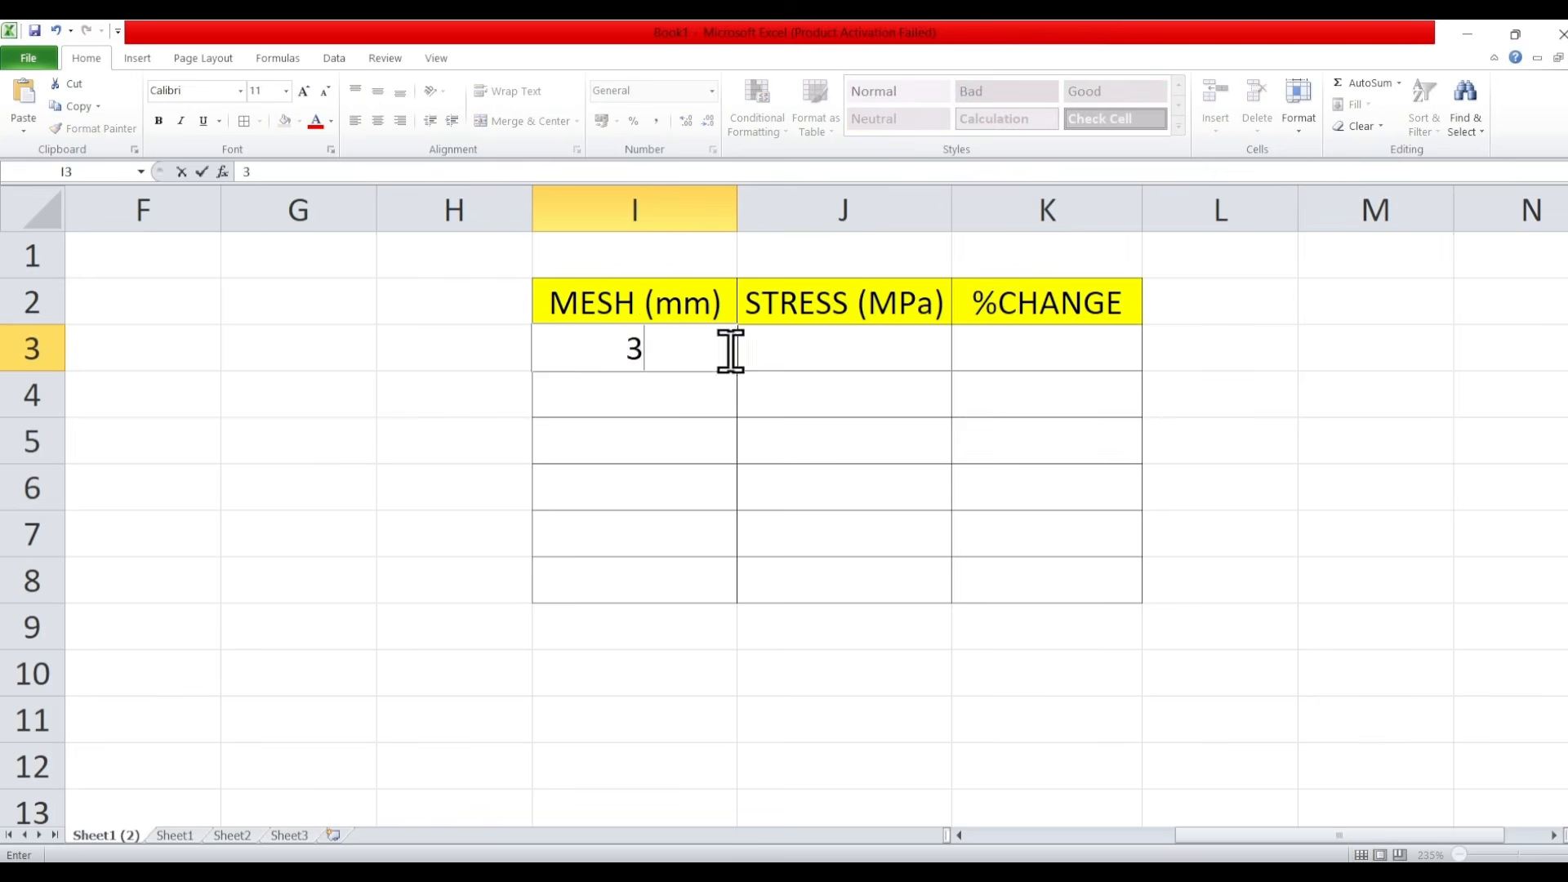
left_click(843, 351)
type("81.47")
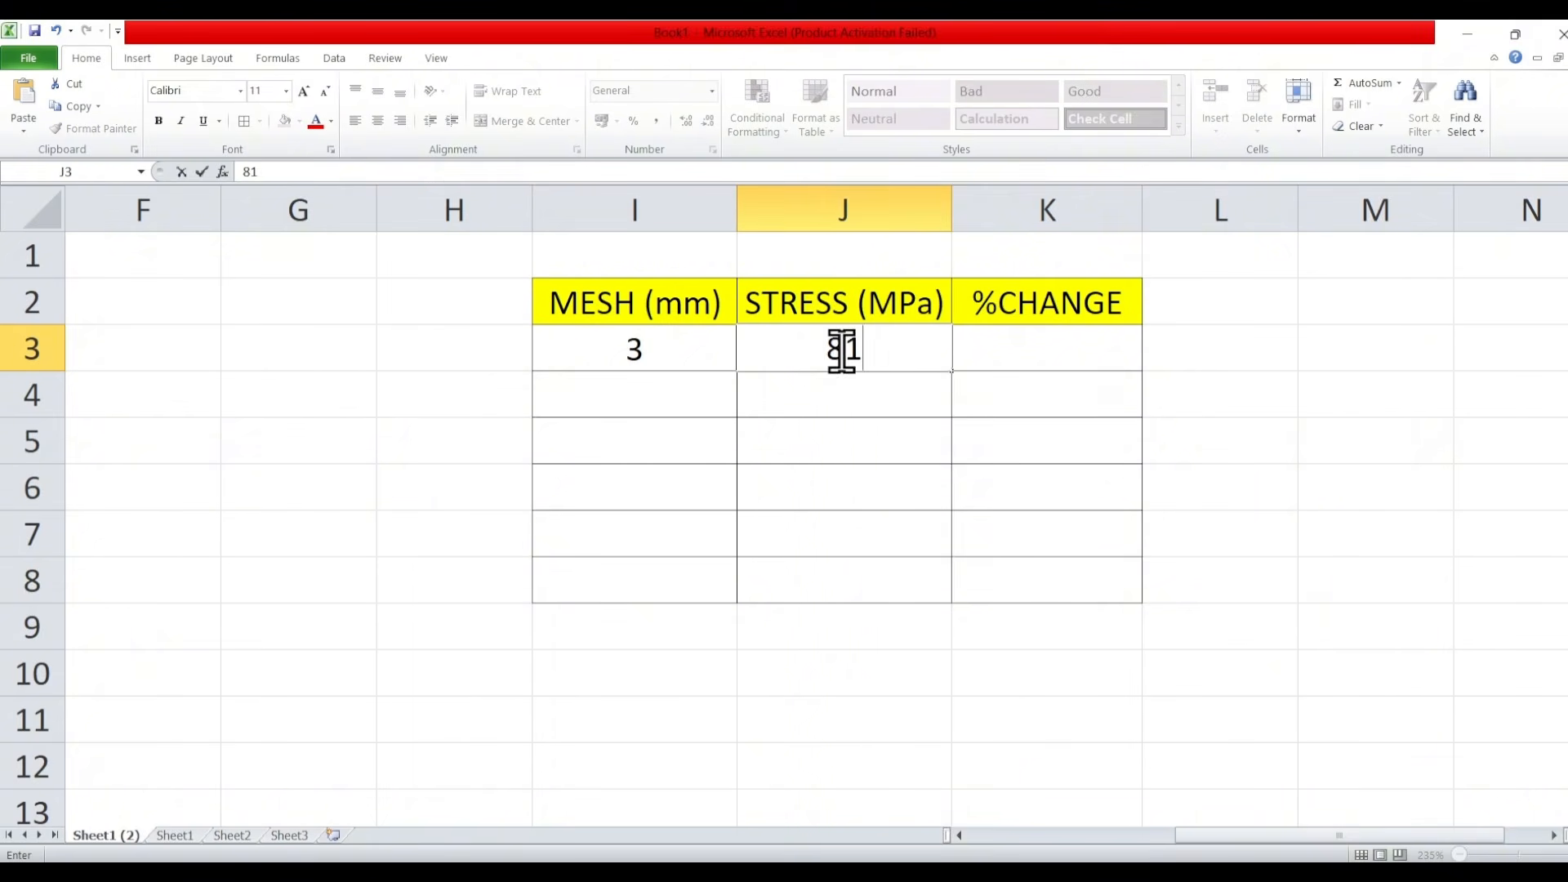
left_click(1291, 490)
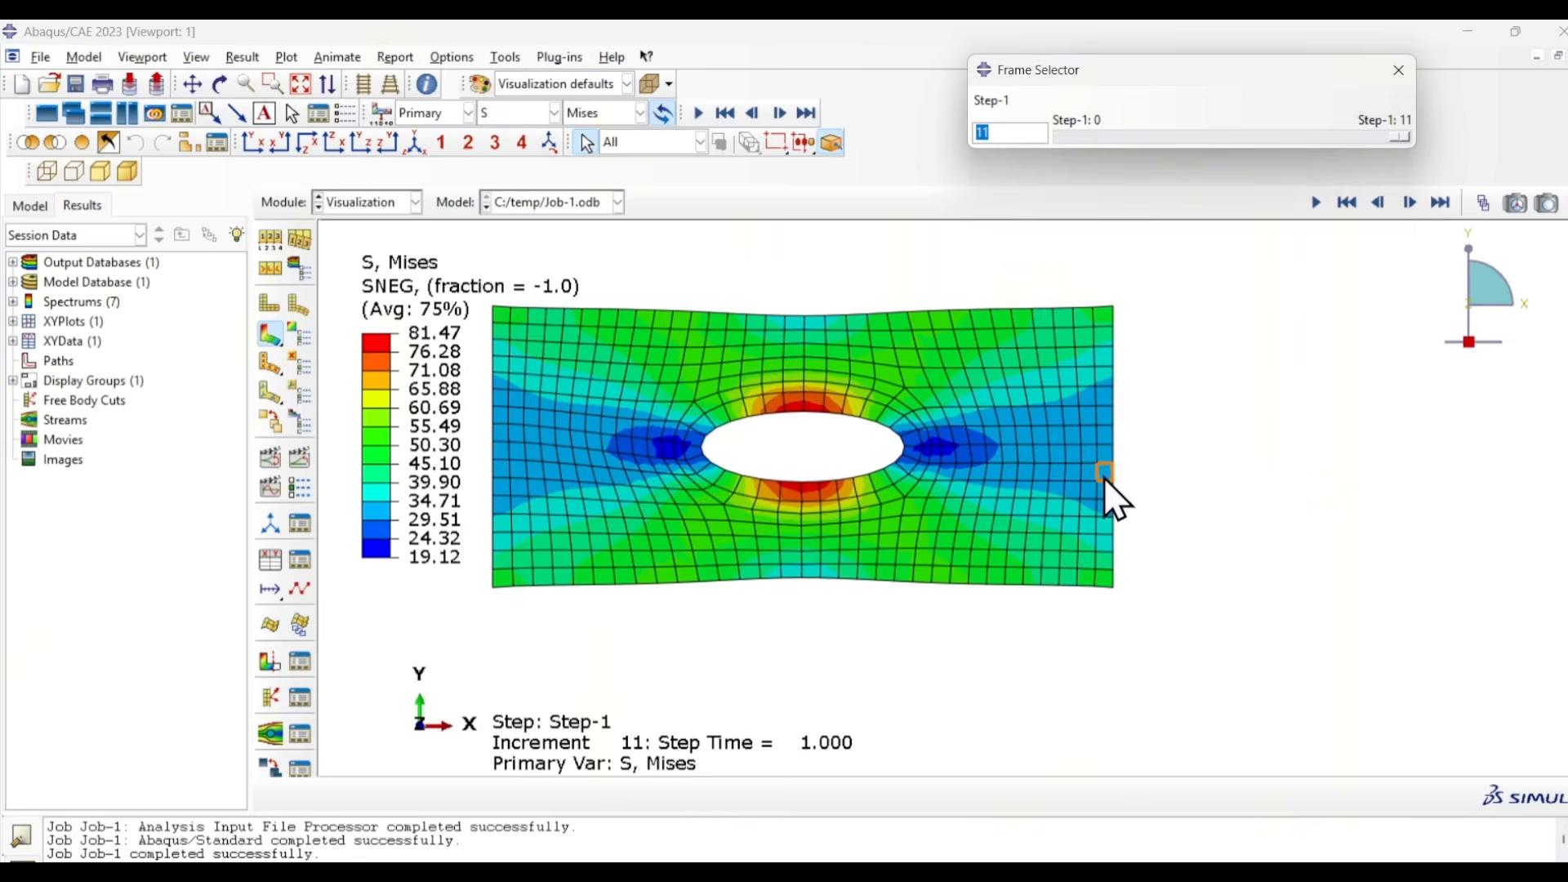
left_click(1178, 439)
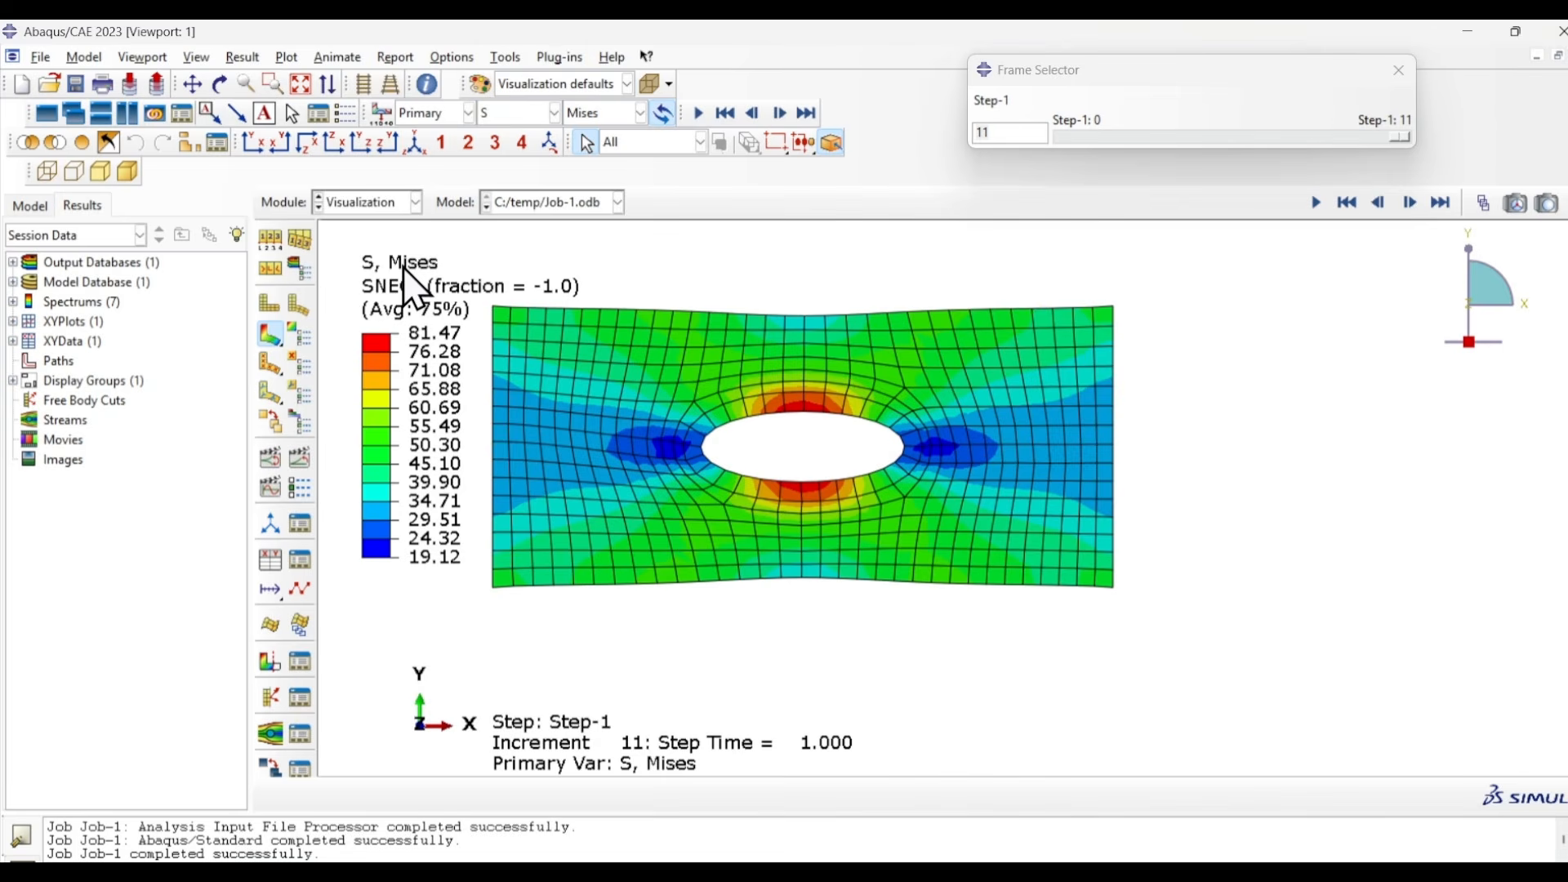
- Return to Abaqus, seed the part with an approximate global size of 2, and mesh it
left_click(371, 201)
left_click(353, 339)
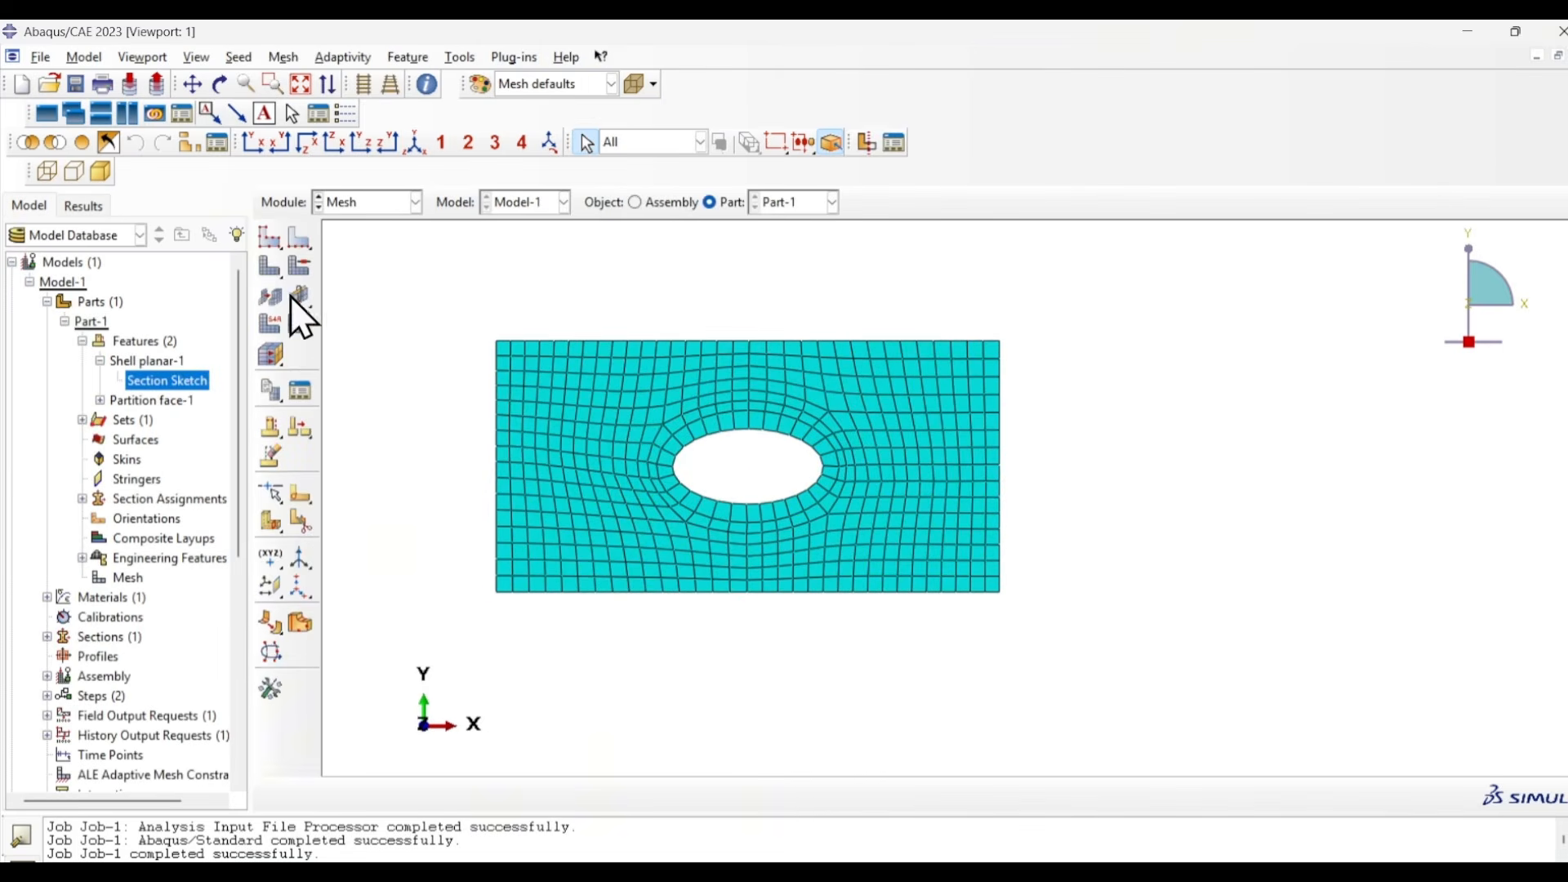
left_click(269, 238)
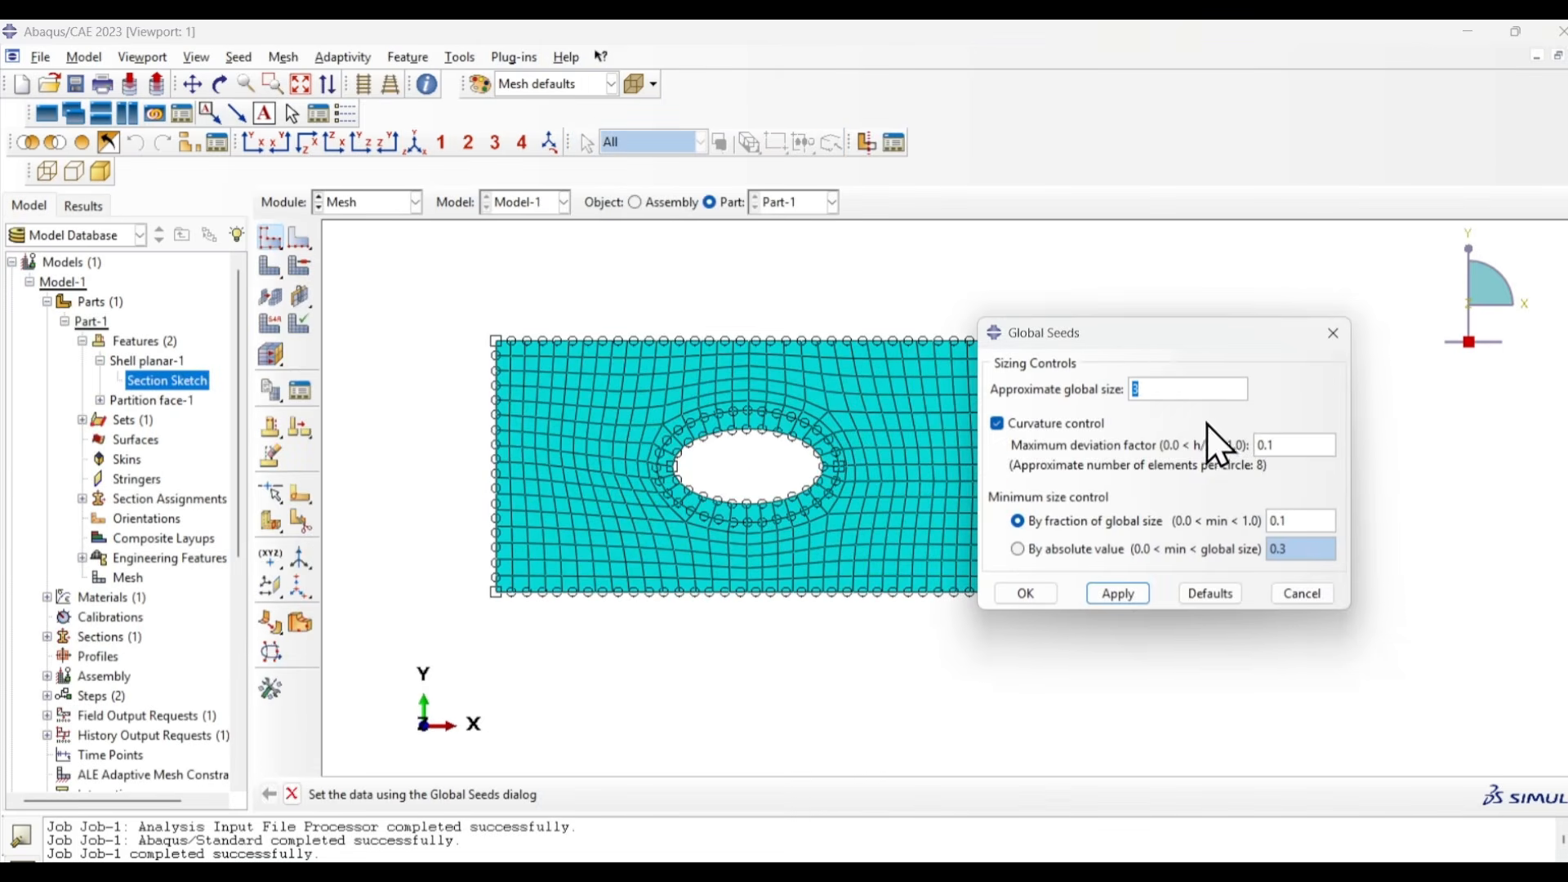
type("2")
left_click(1027, 595)
left_click(151, 333)
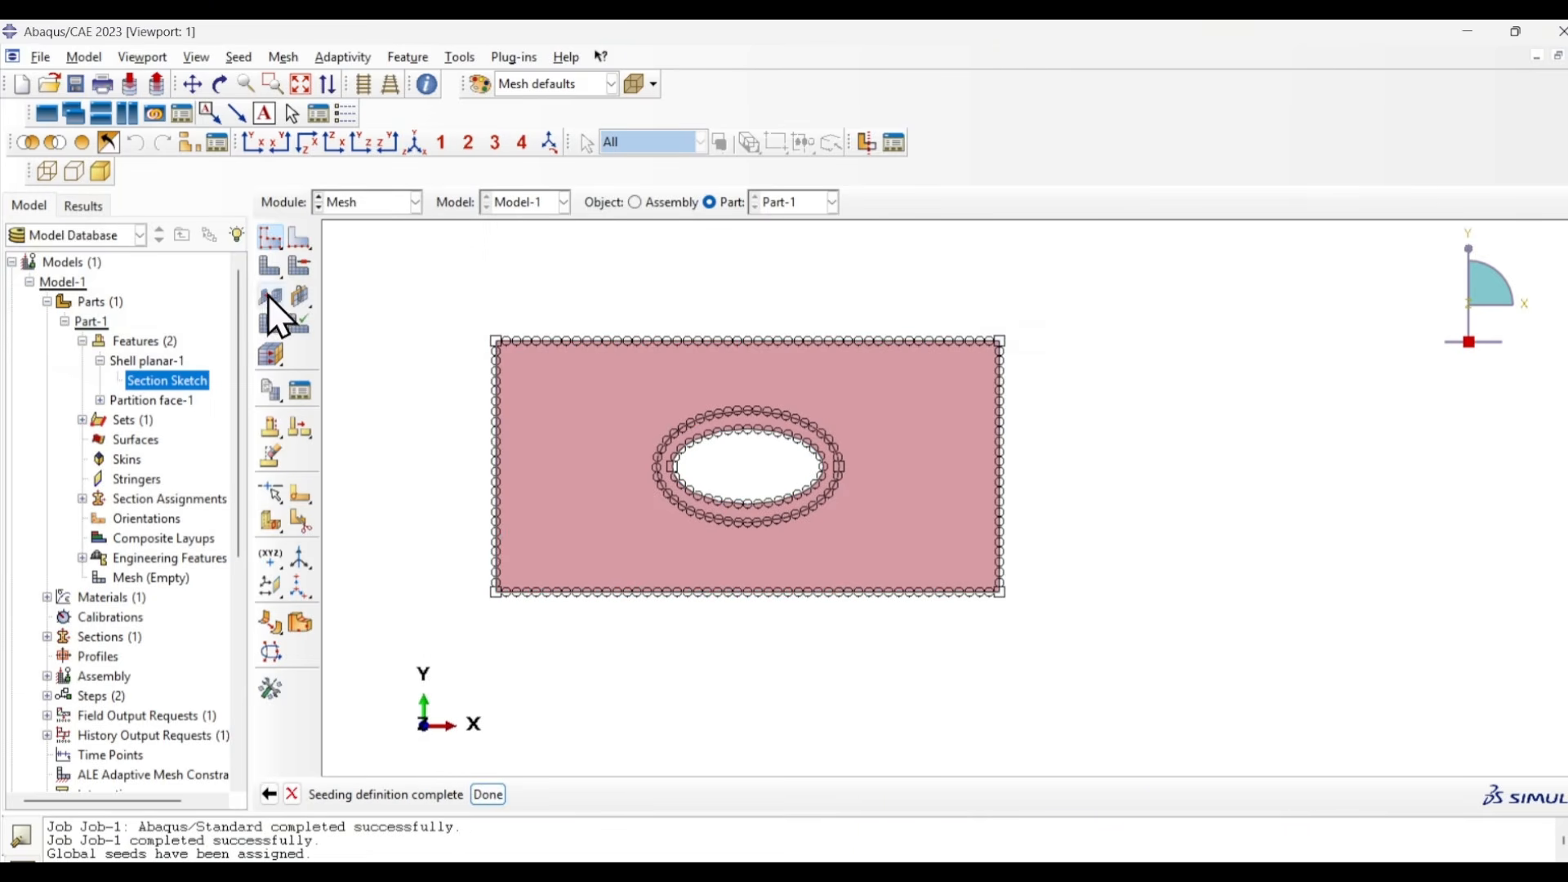
left_click(269, 270)
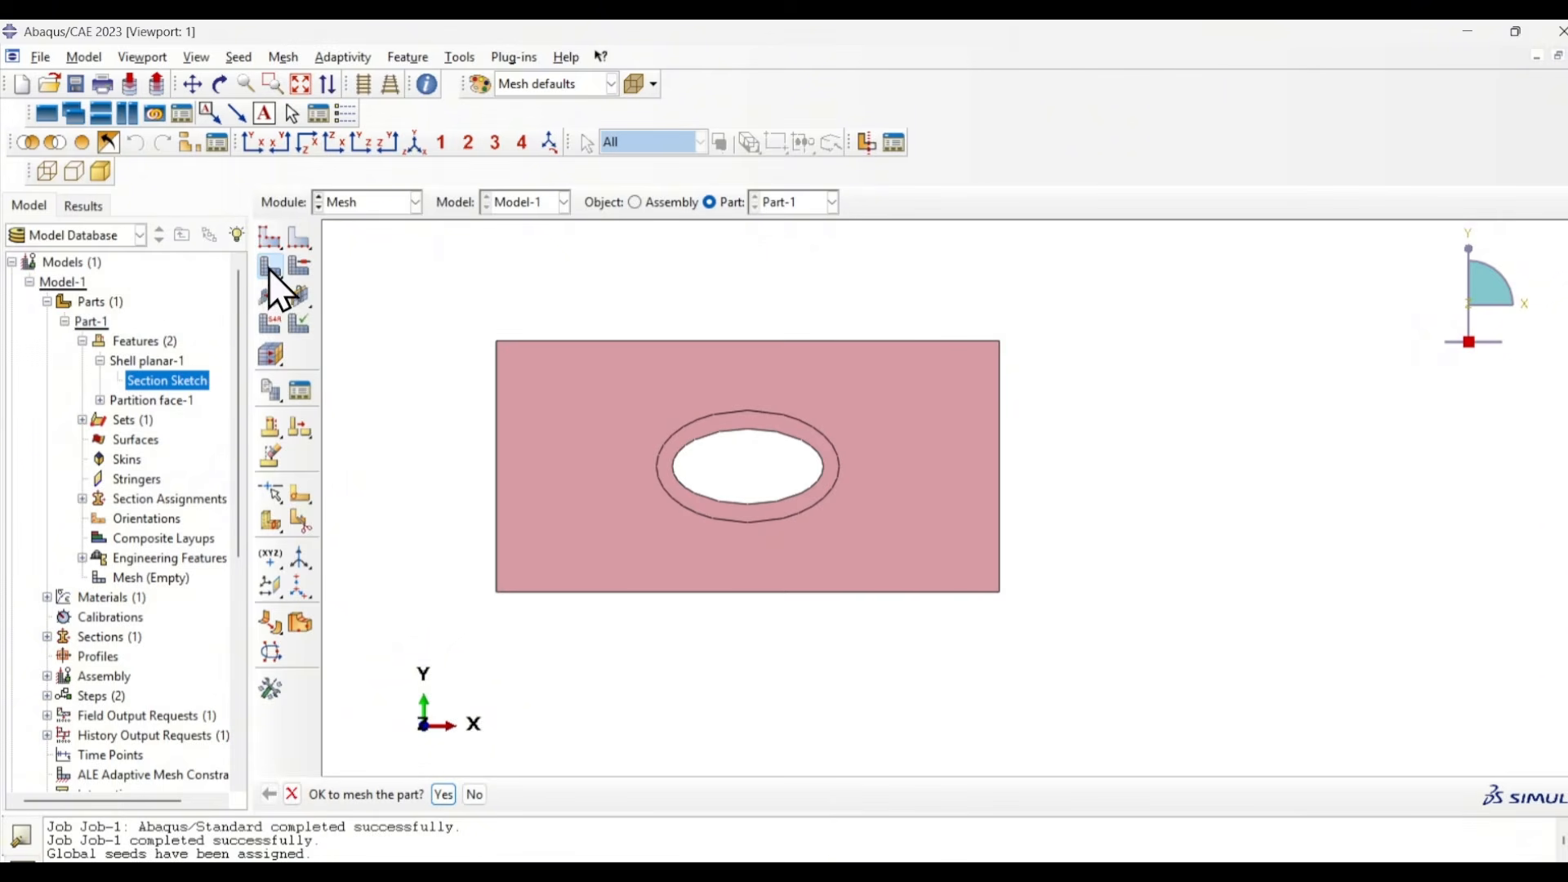
left_click(443, 795)
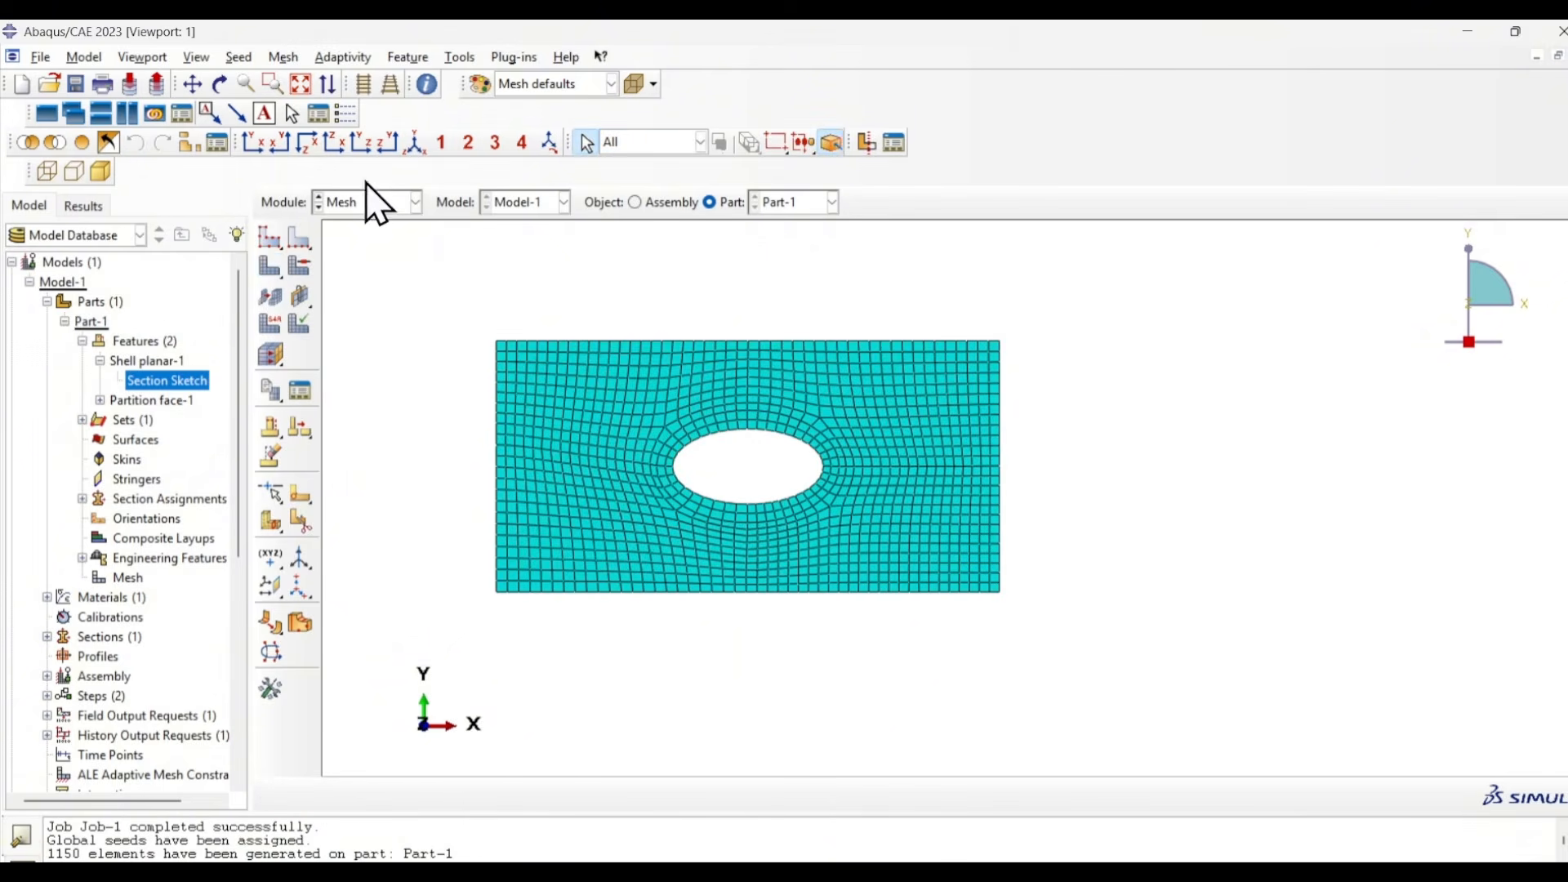
- Submit Job-1 with the 2 mm mesh, allowing its existing job files to be overwritten
left_click(375, 202)
left_click(364, 379)
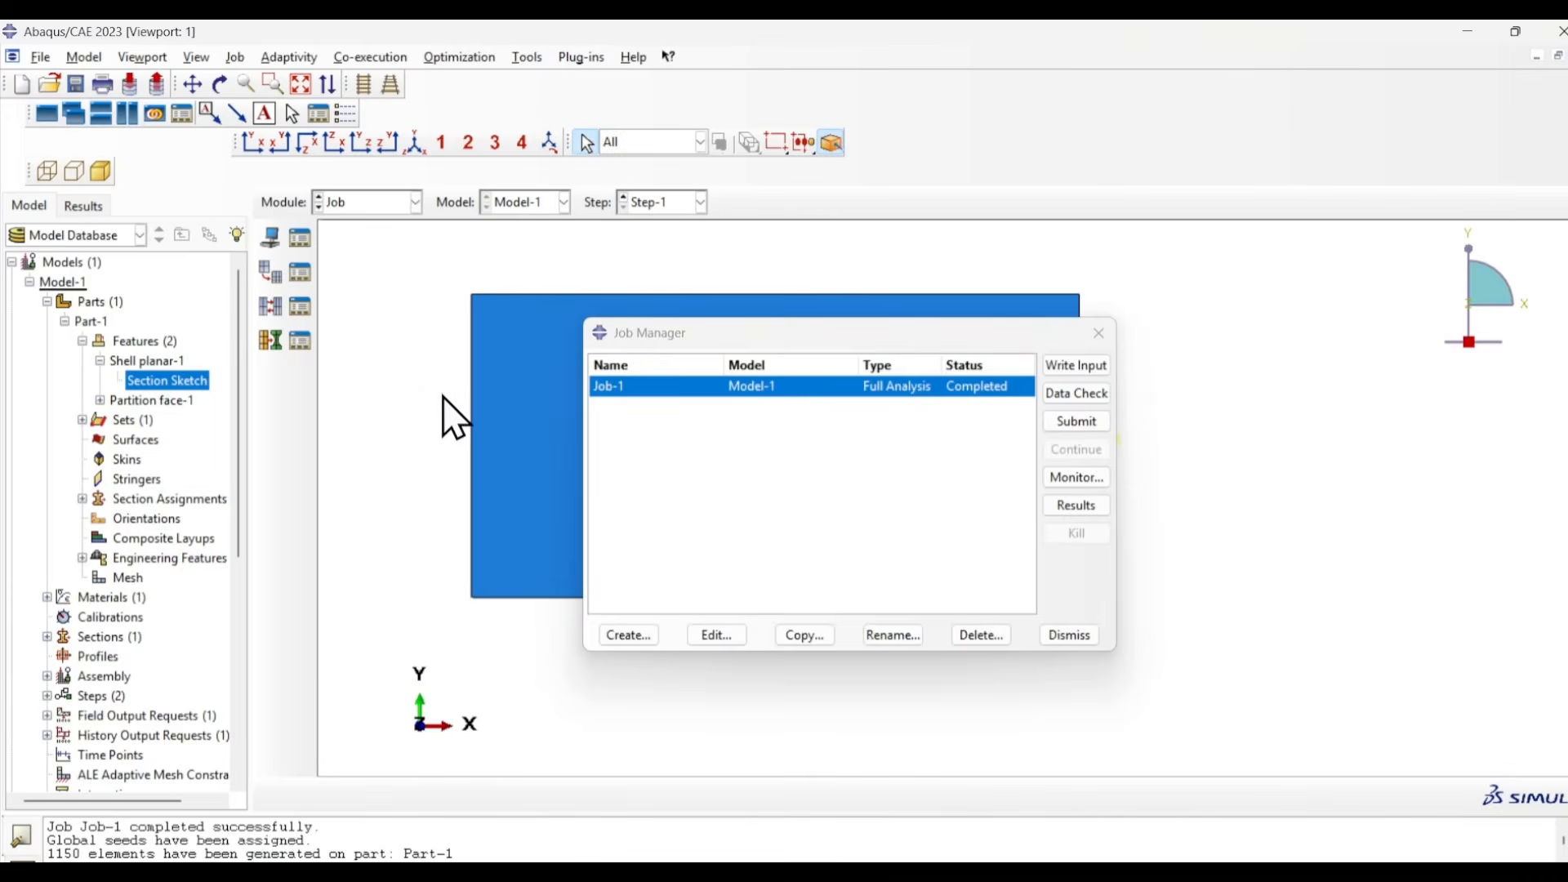
left_click(1075, 421)
left_click(59, 421)
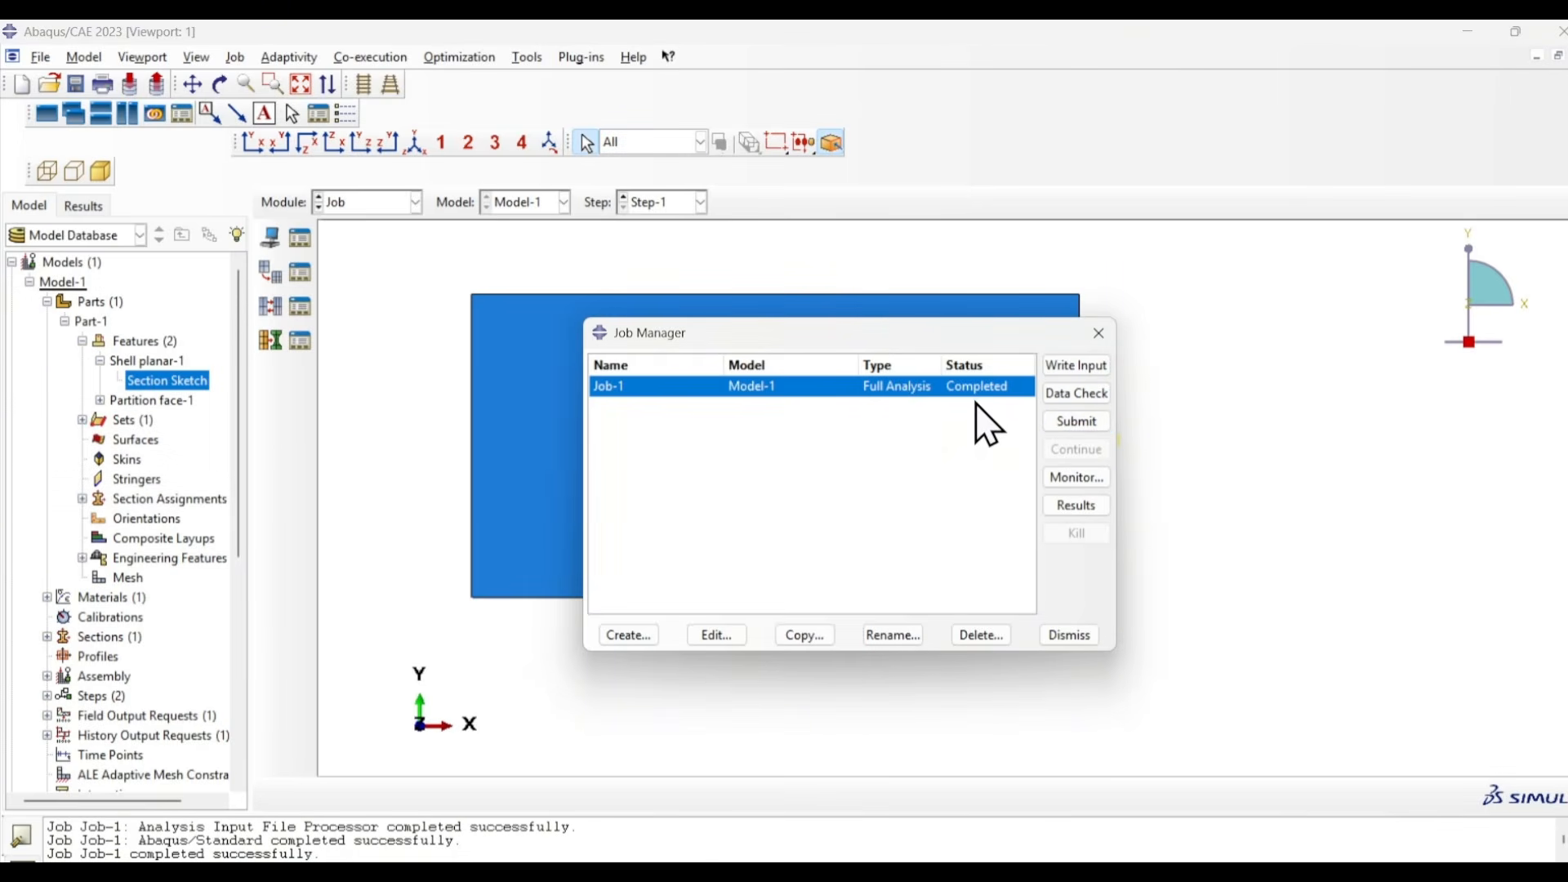
- Open the Job-1 results for the 2 mm mesh and plot the S, Mises contours on the deformed shape in the XY view
left_click(1081, 505)
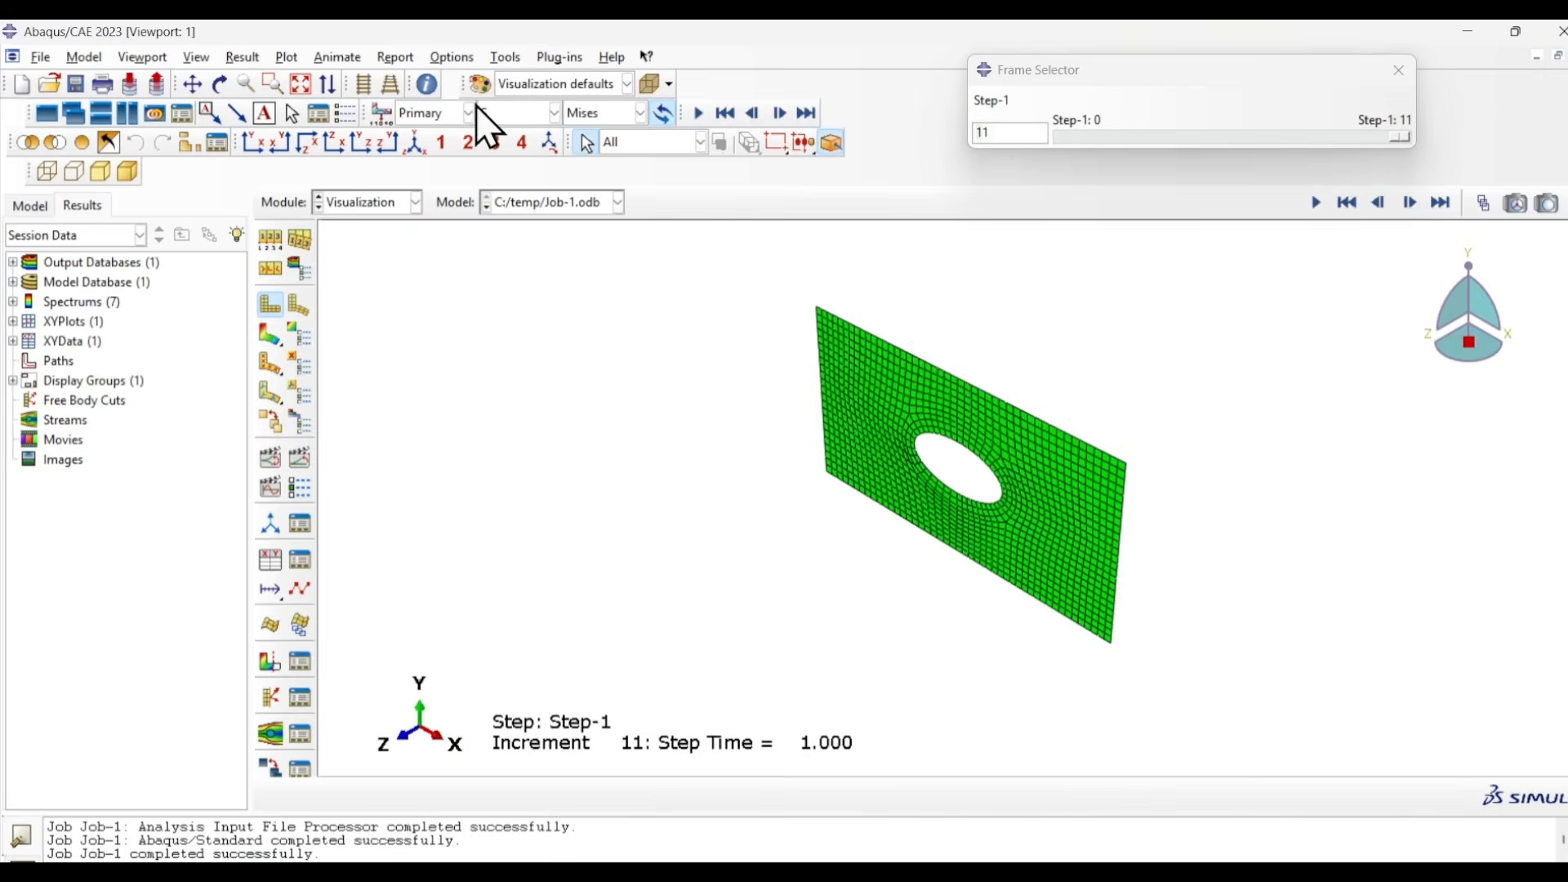
left_click(253, 143)
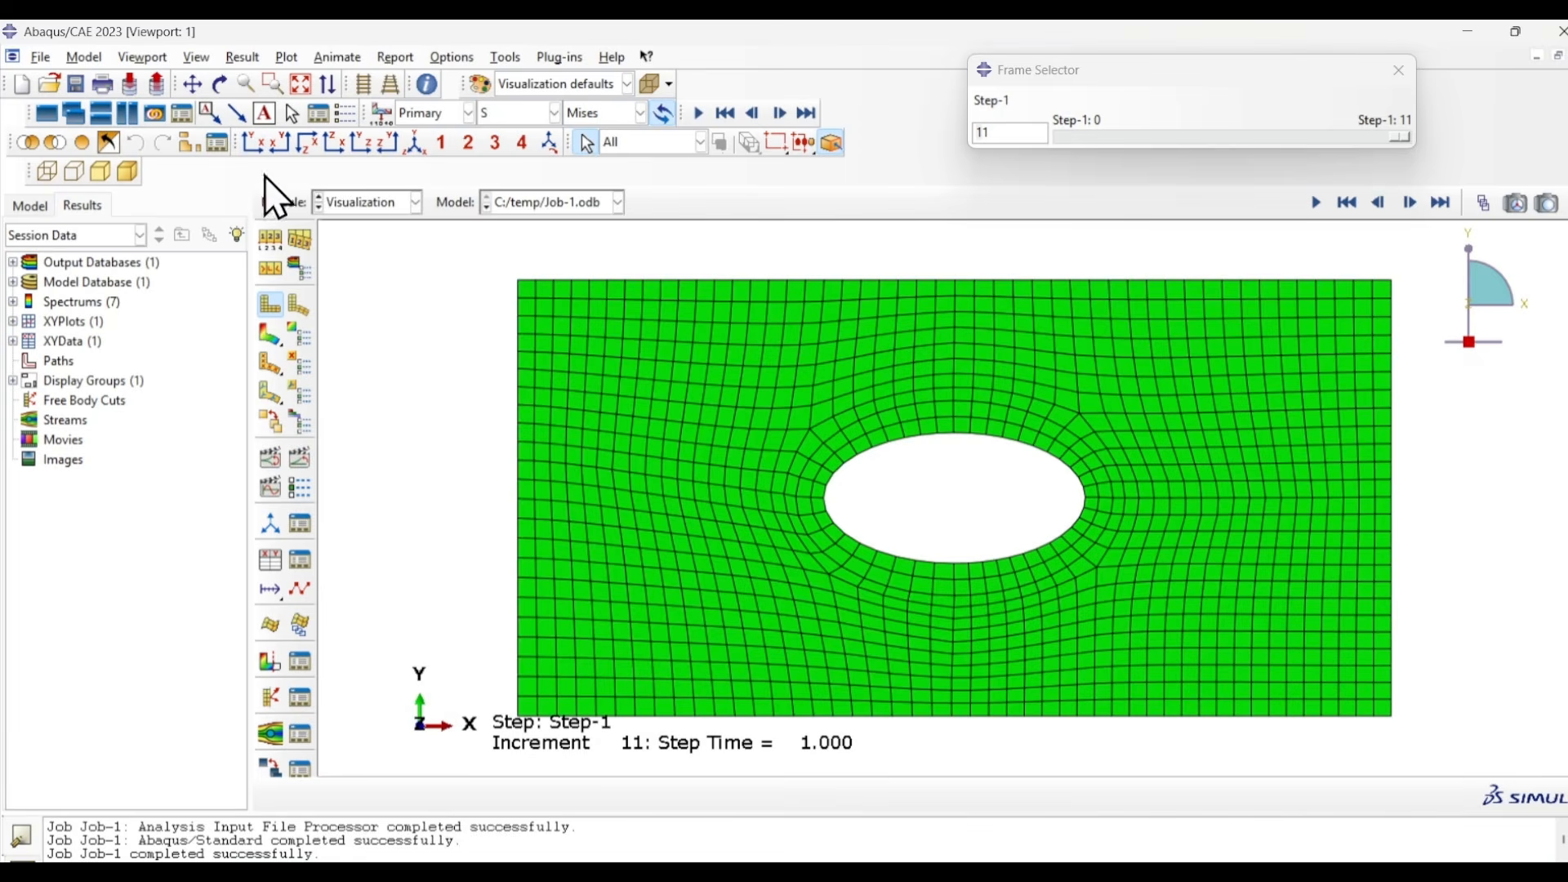
left_click(264, 333)
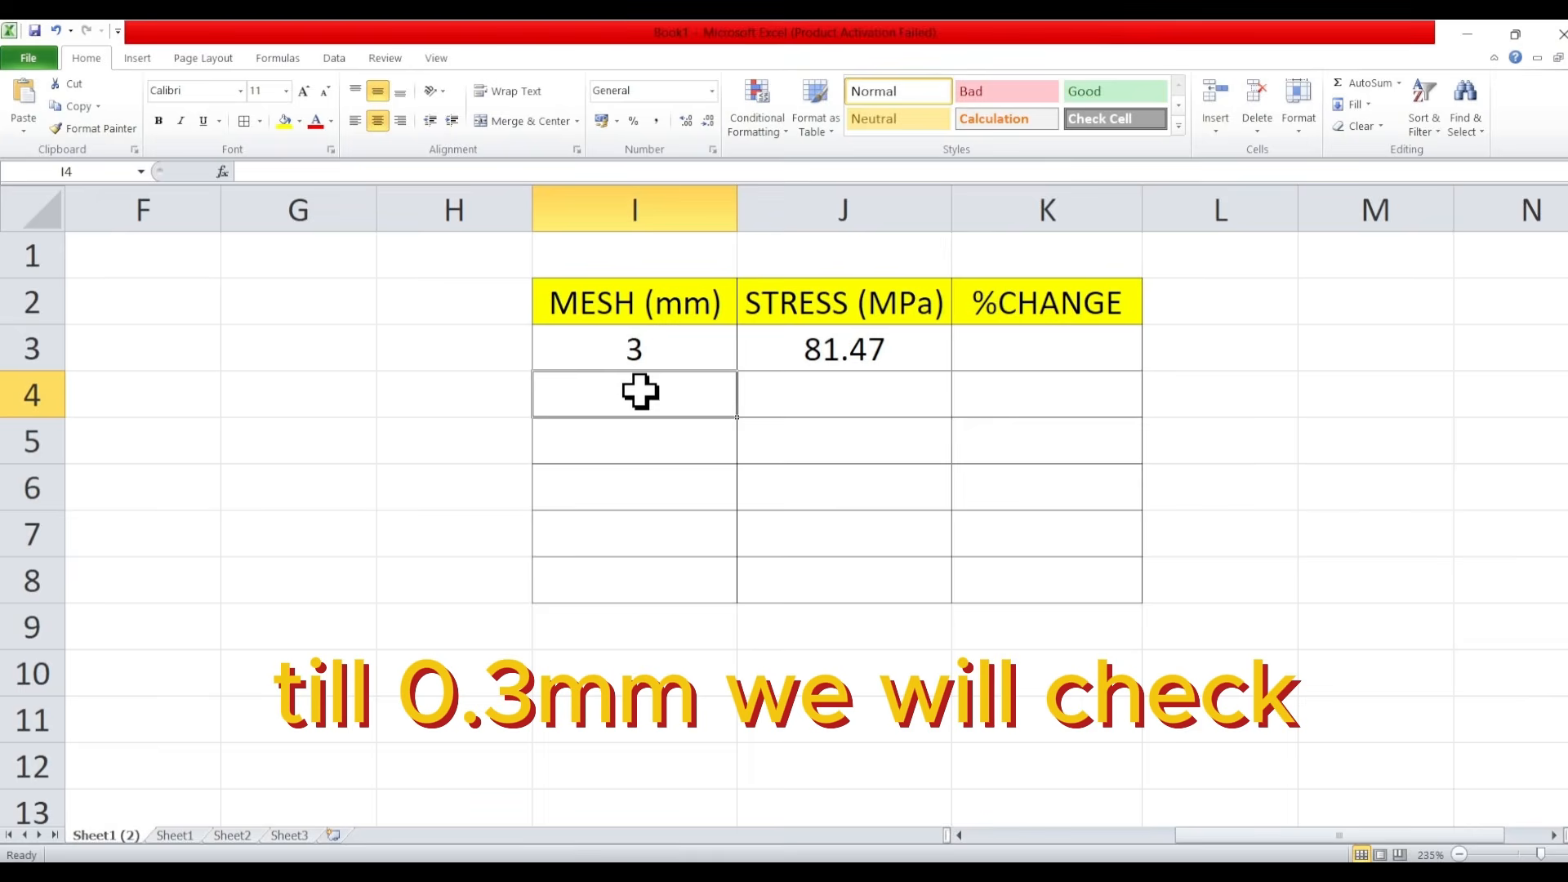
- Switch to Excel and record mesh size 2 mm with stress 88.65 MPa in row 4 of the table
type("2")
left_click(825, 385)
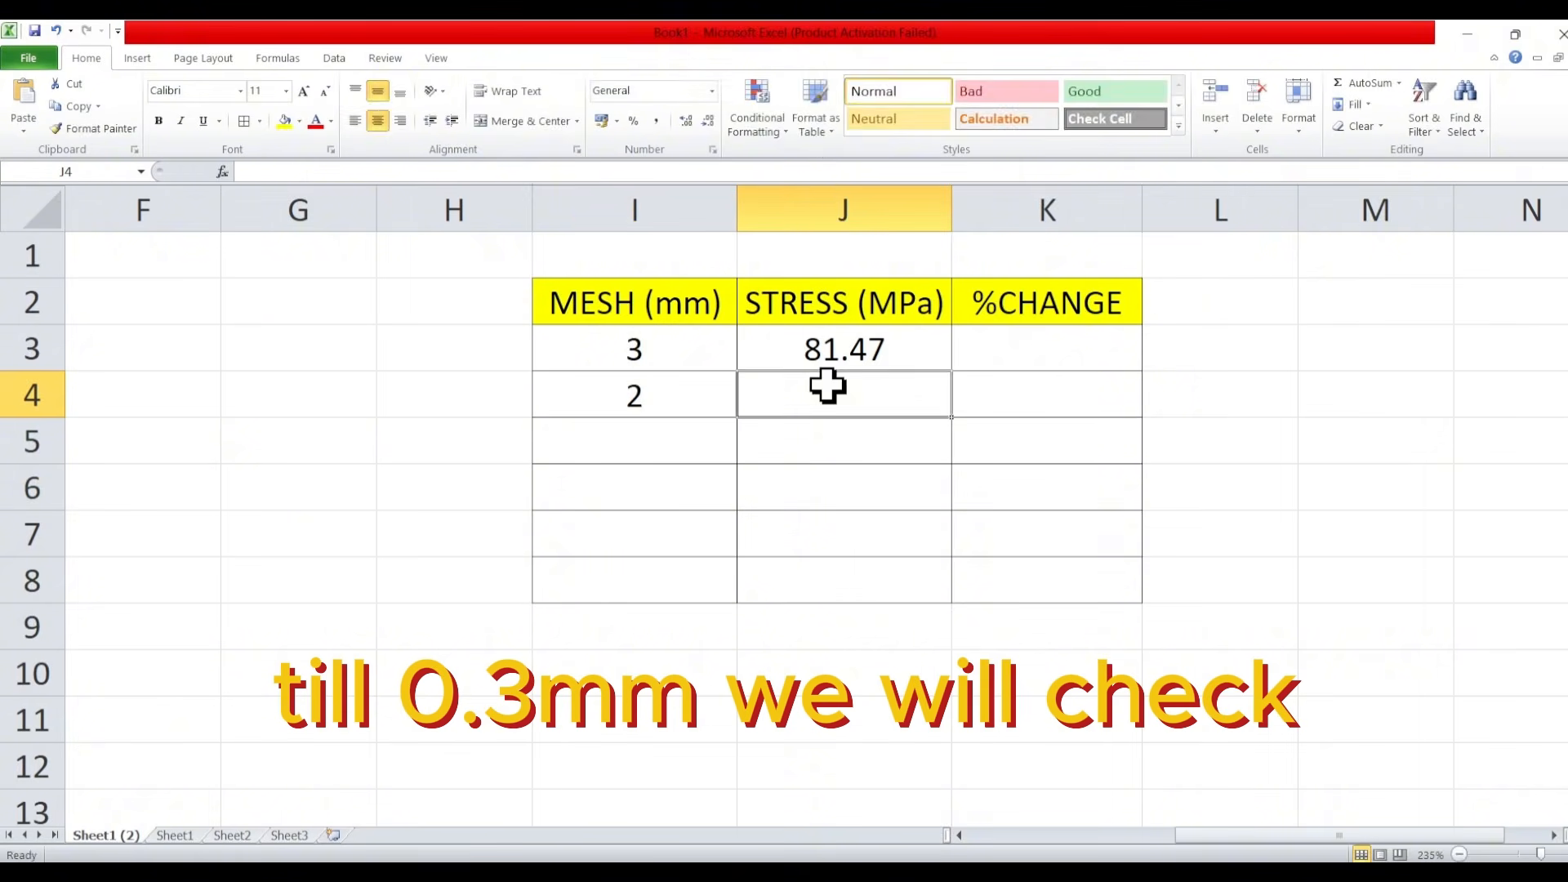
type("88.65")
left_click(1392, 480)
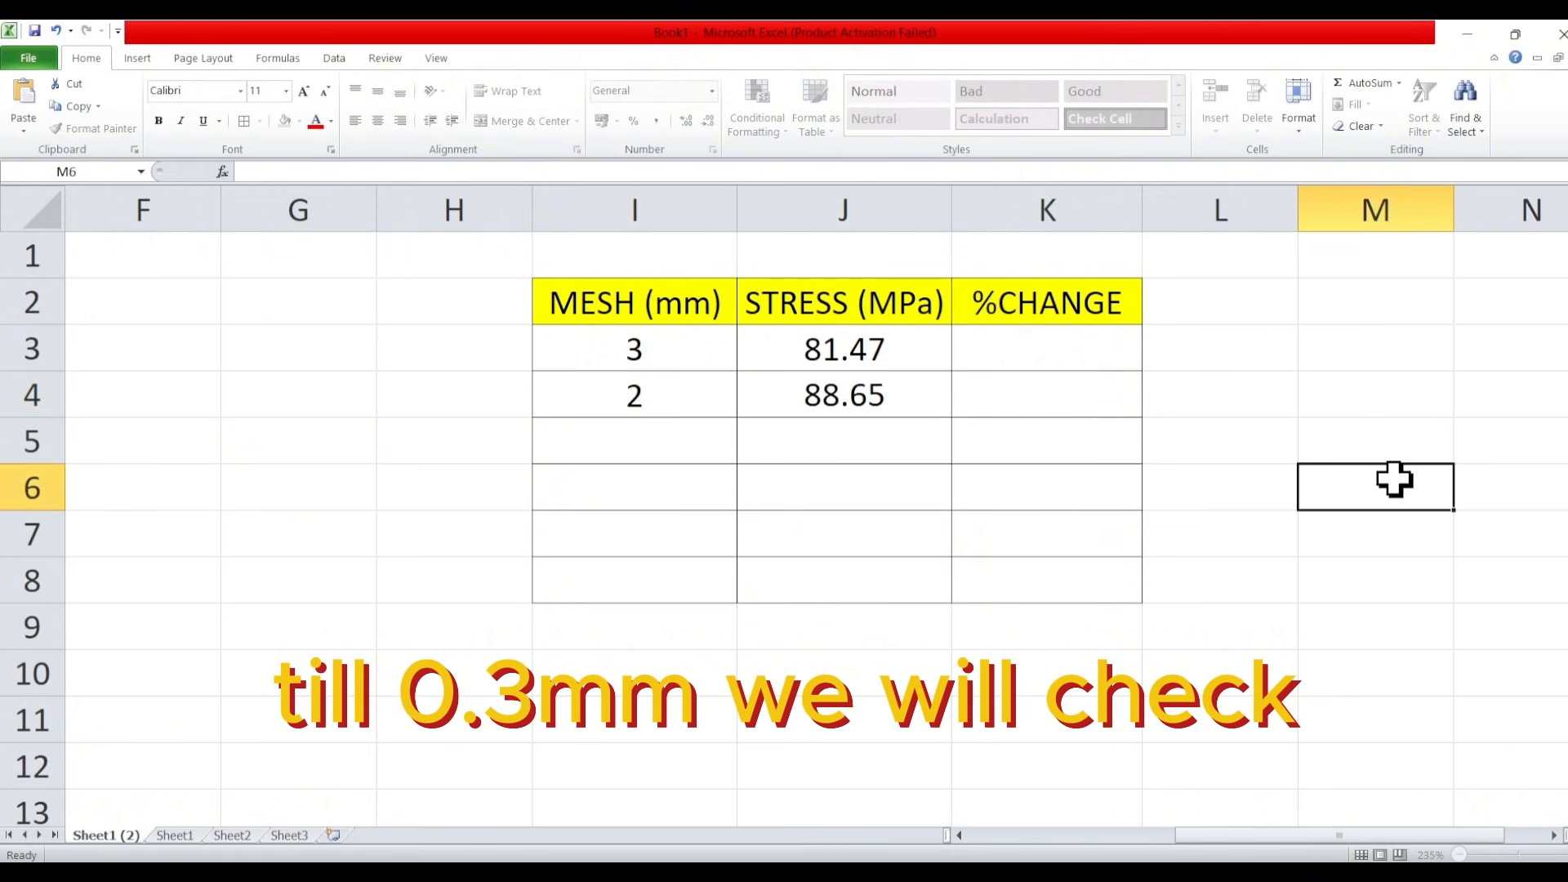
- Calculate the %CHANGE in K4 with =((J4-J3)/J3)*100 and enter 1 as the next mesh size in I5
left_click(1078, 395)
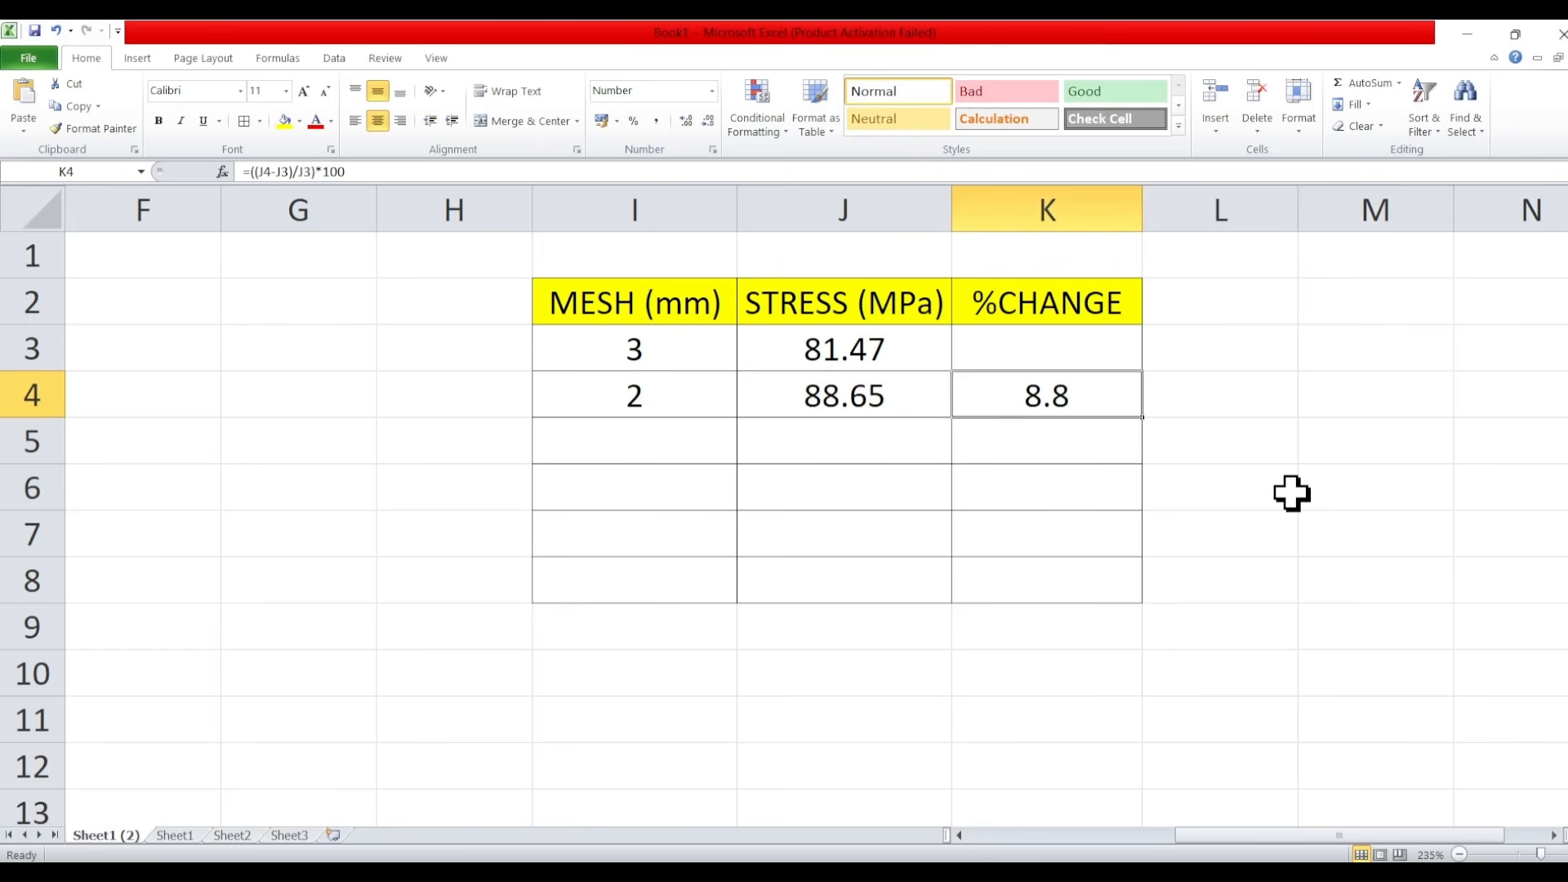
left_click(667, 438)
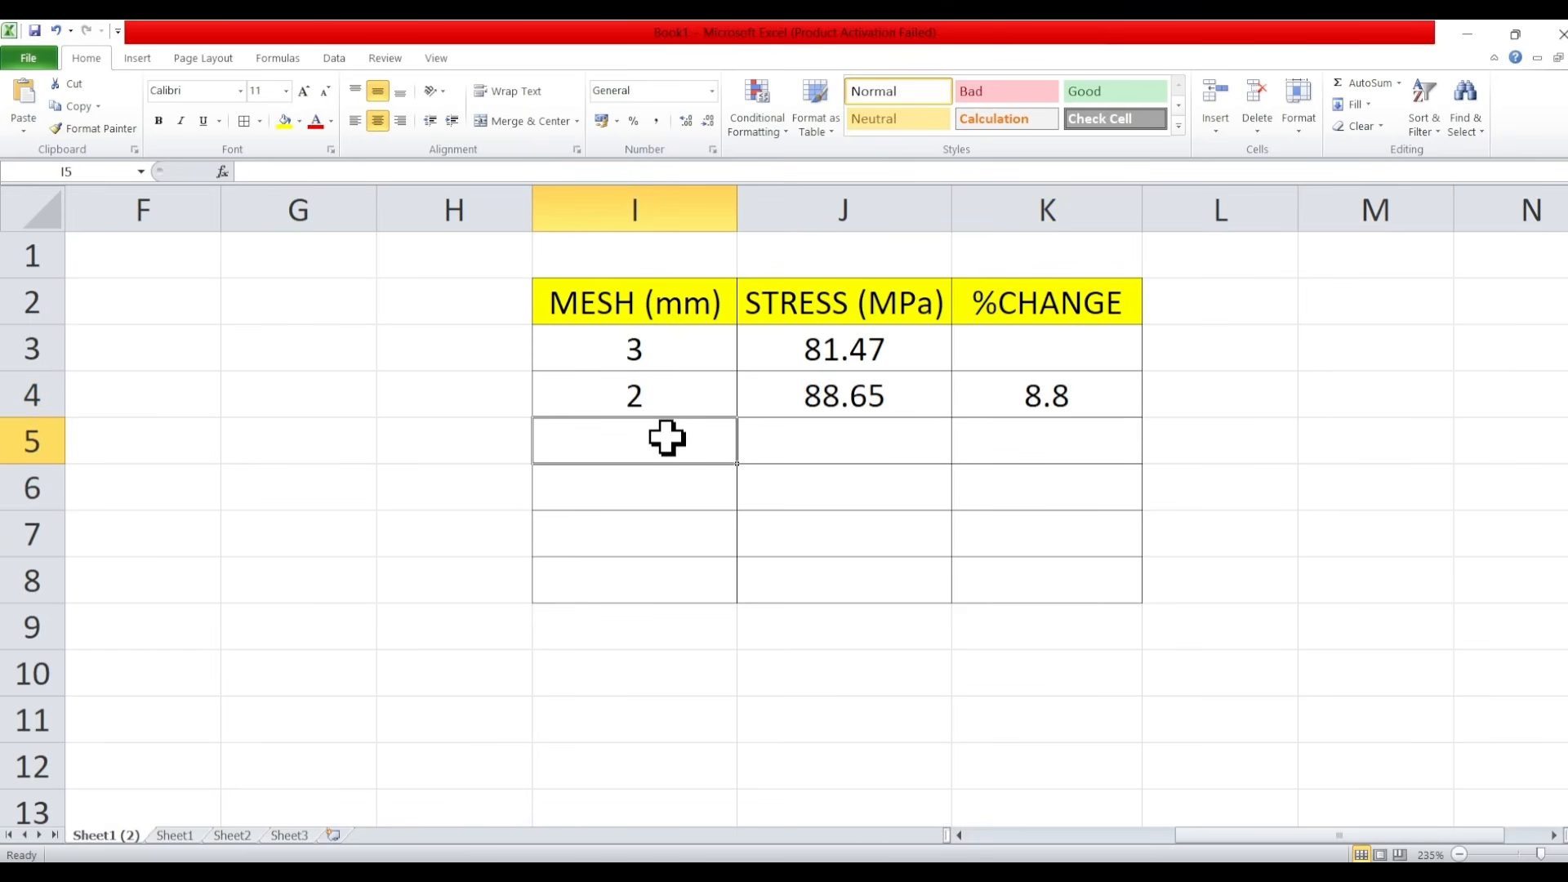
type("11")
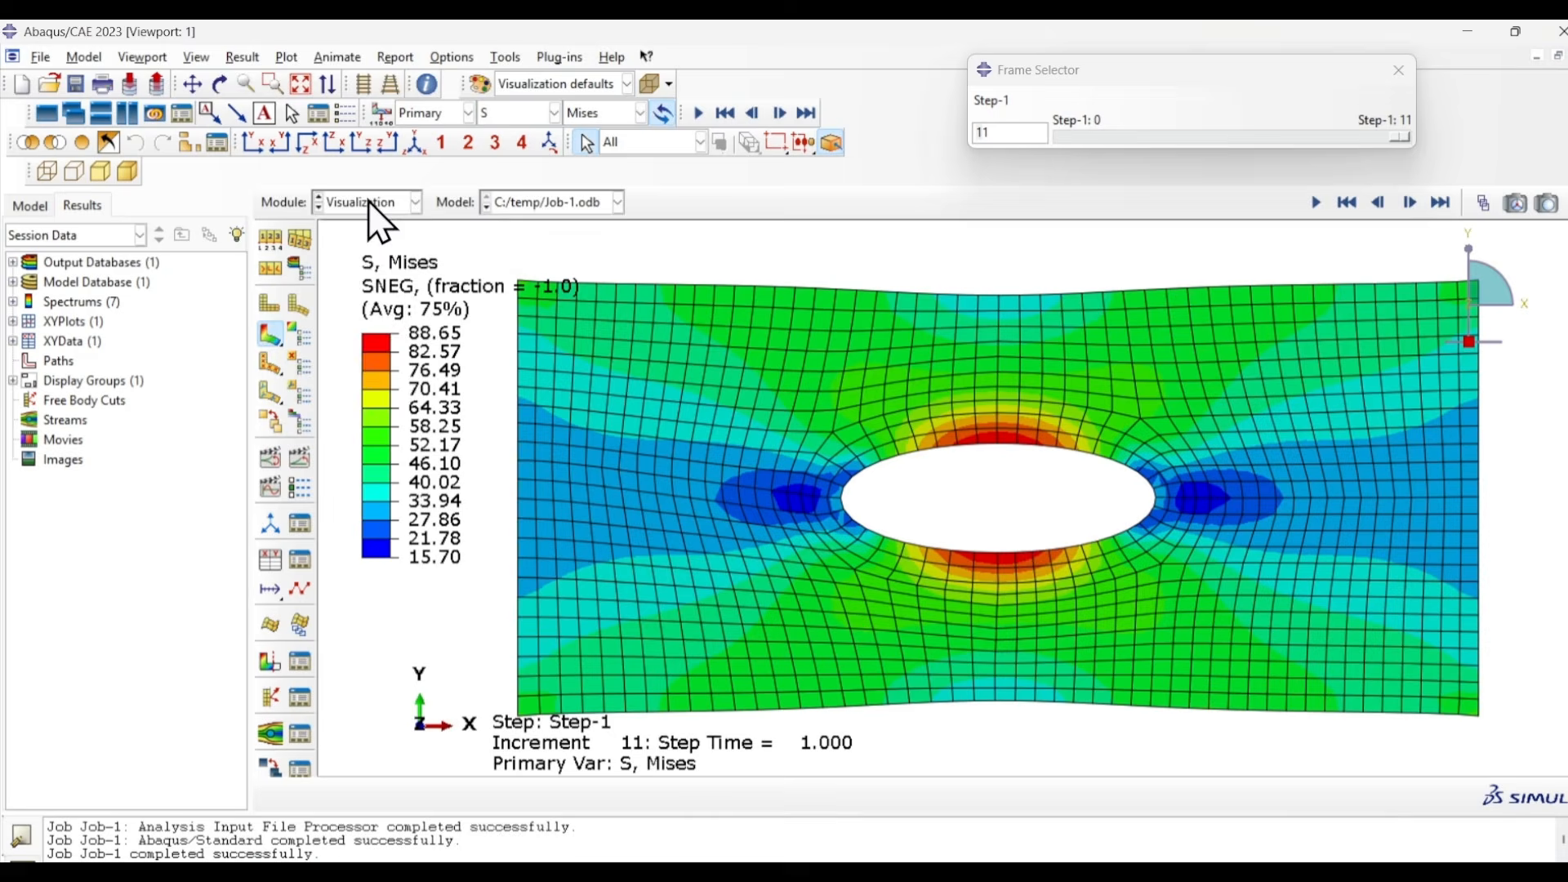
- Switch back to Abaqus, reseed the part with an approximate global size of 1, and mesh it again
left_click(369, 204)
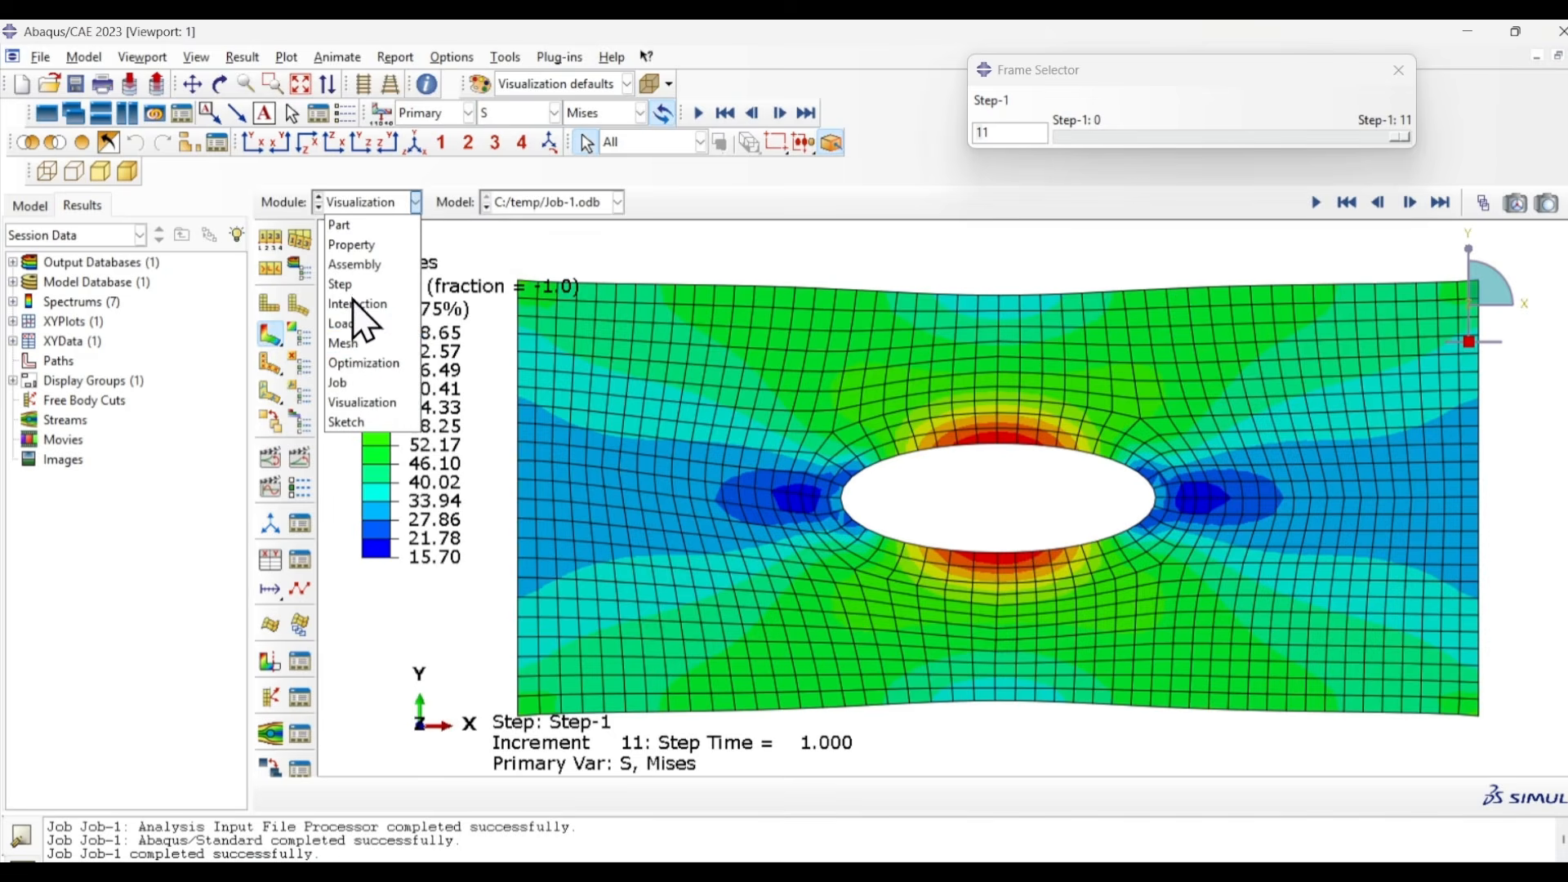
left_click(360, 343)
left_click(270, 237)
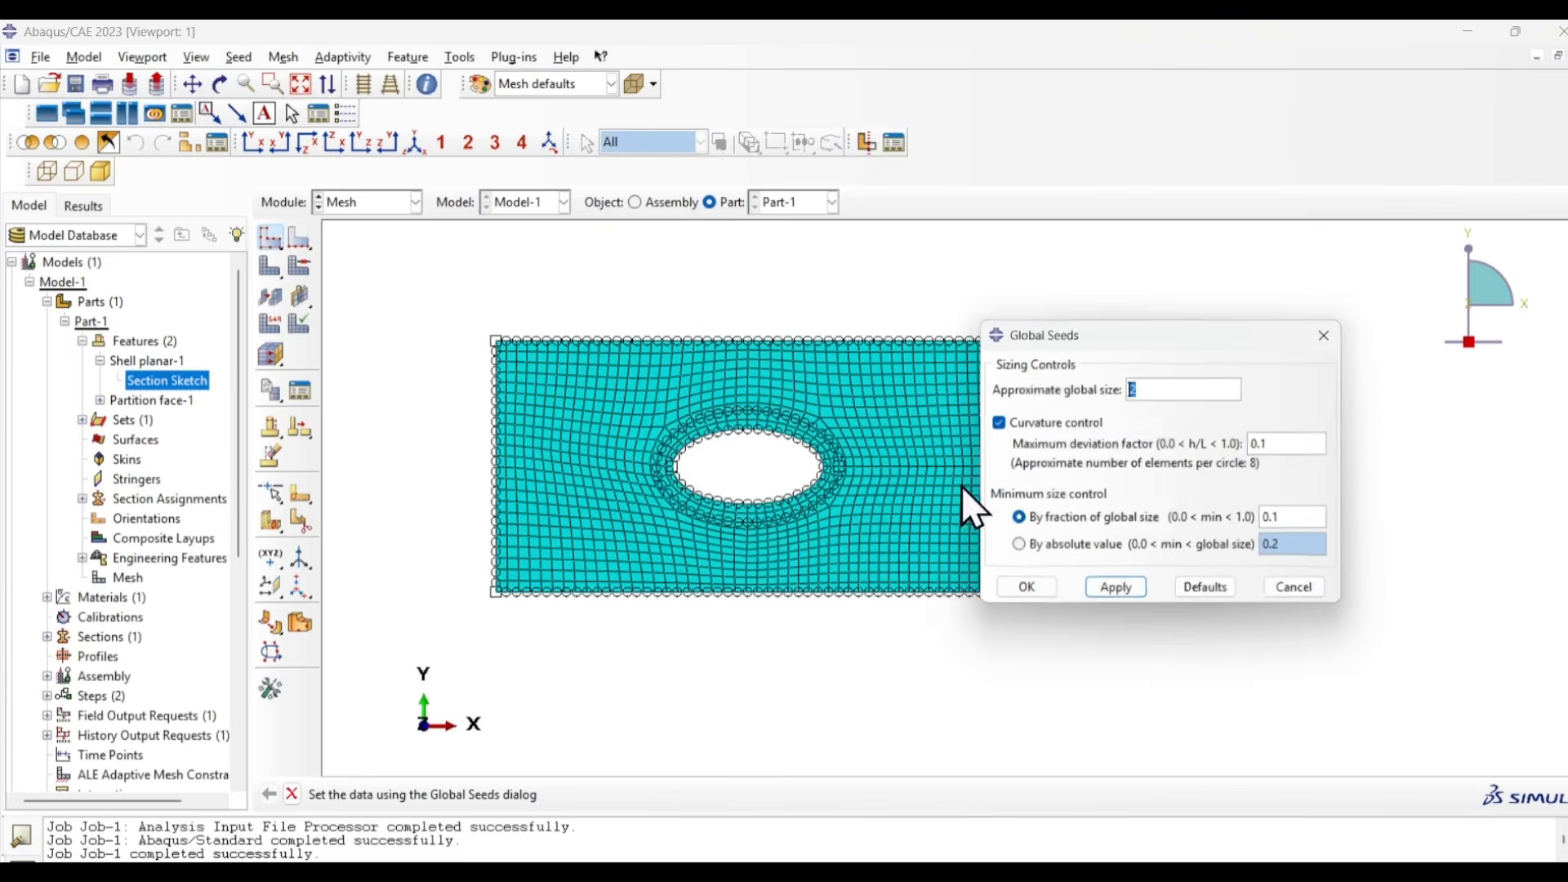
type("1")
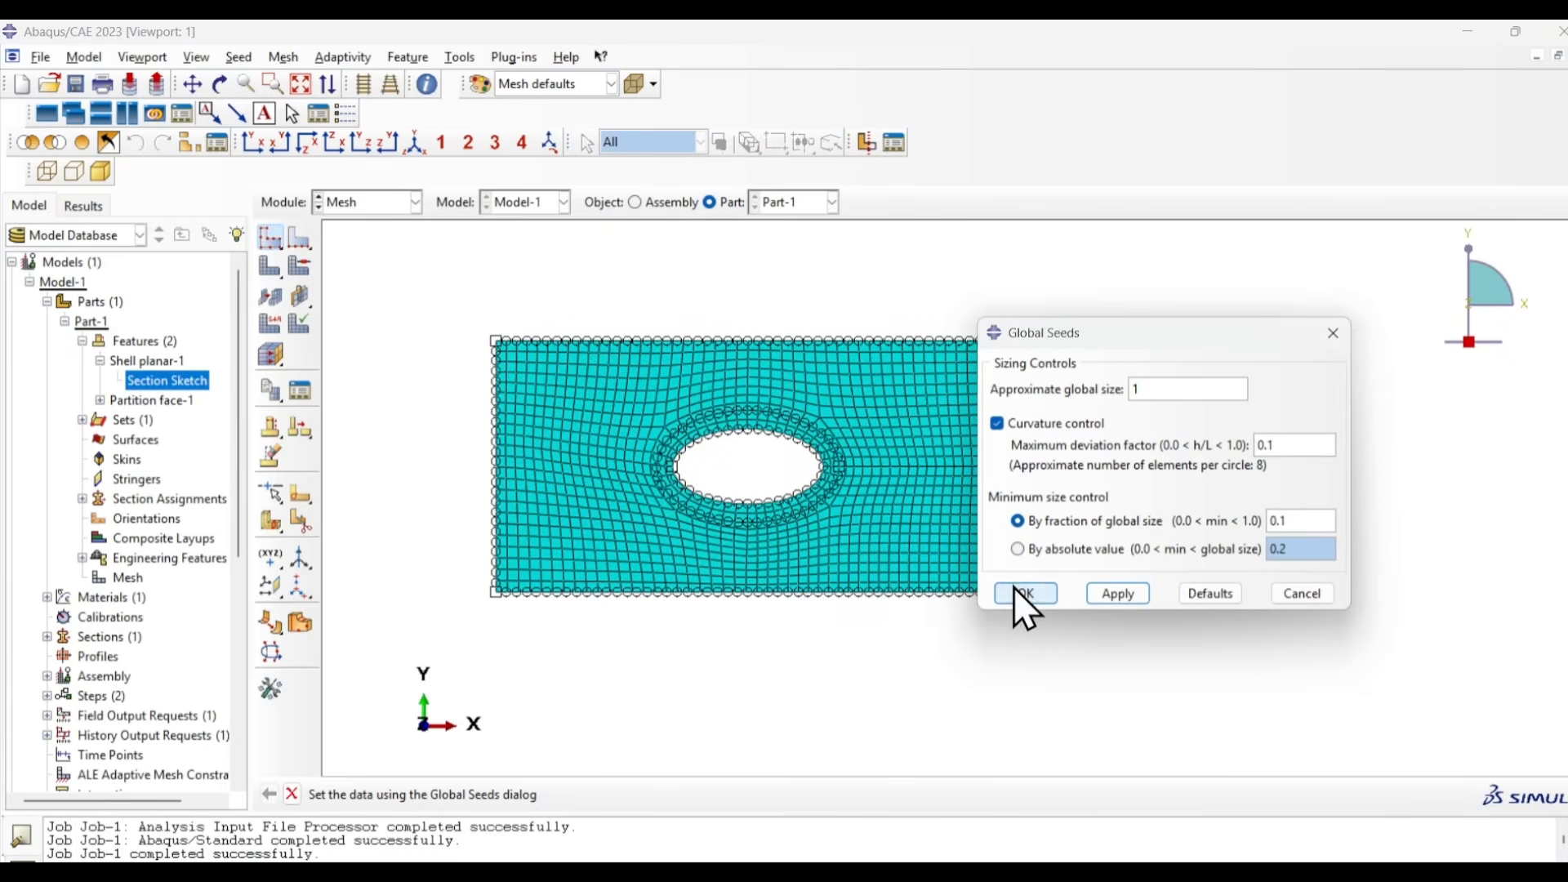
left_click(1021, 591)
left_click(124, 326)
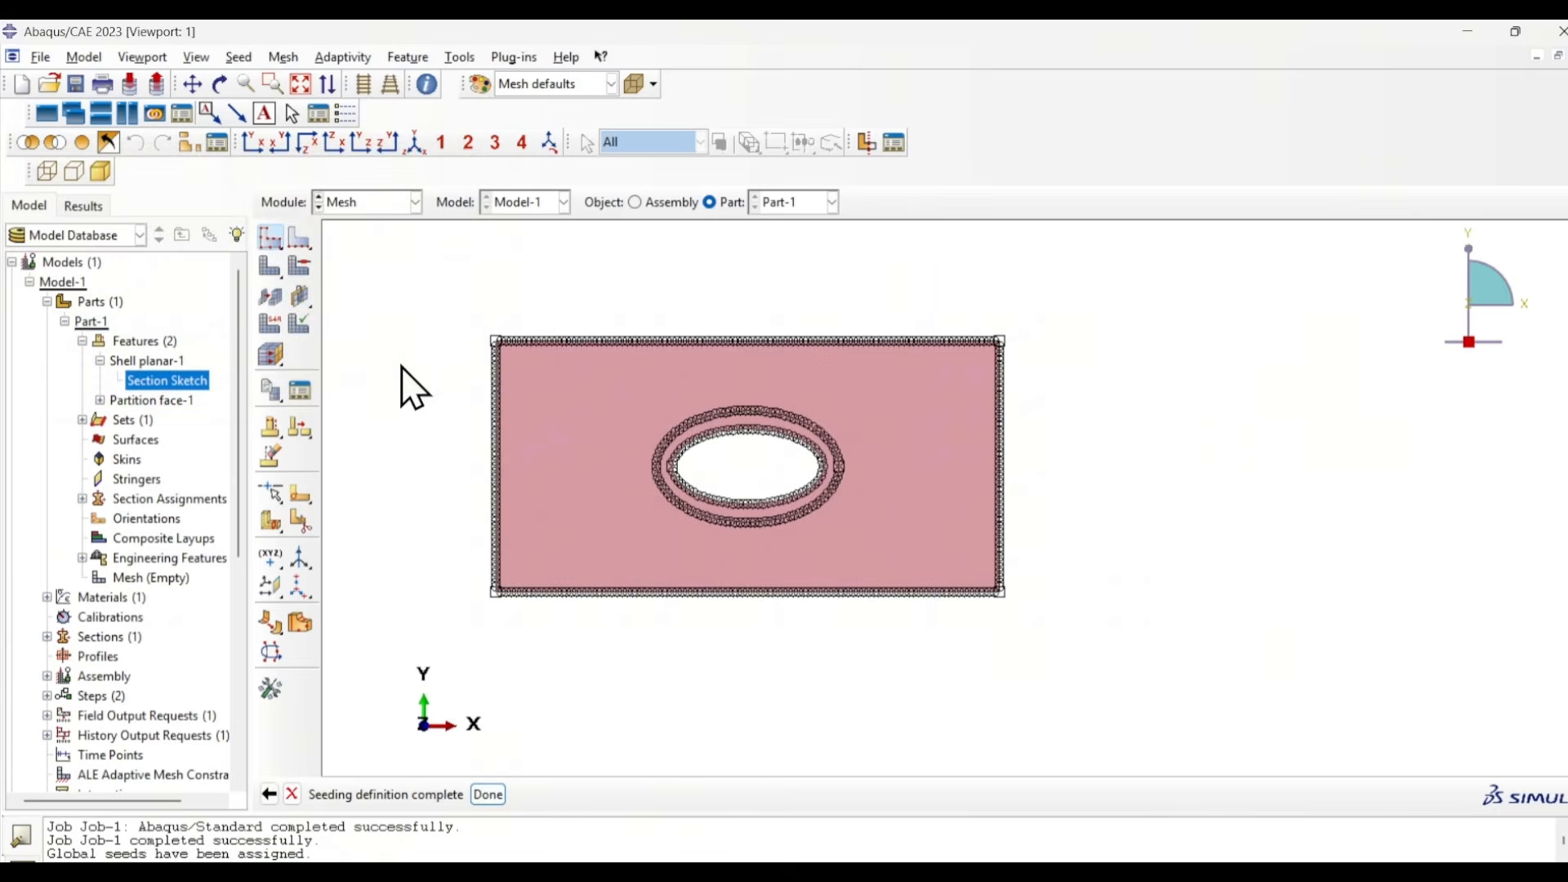
left_click(271, 266)
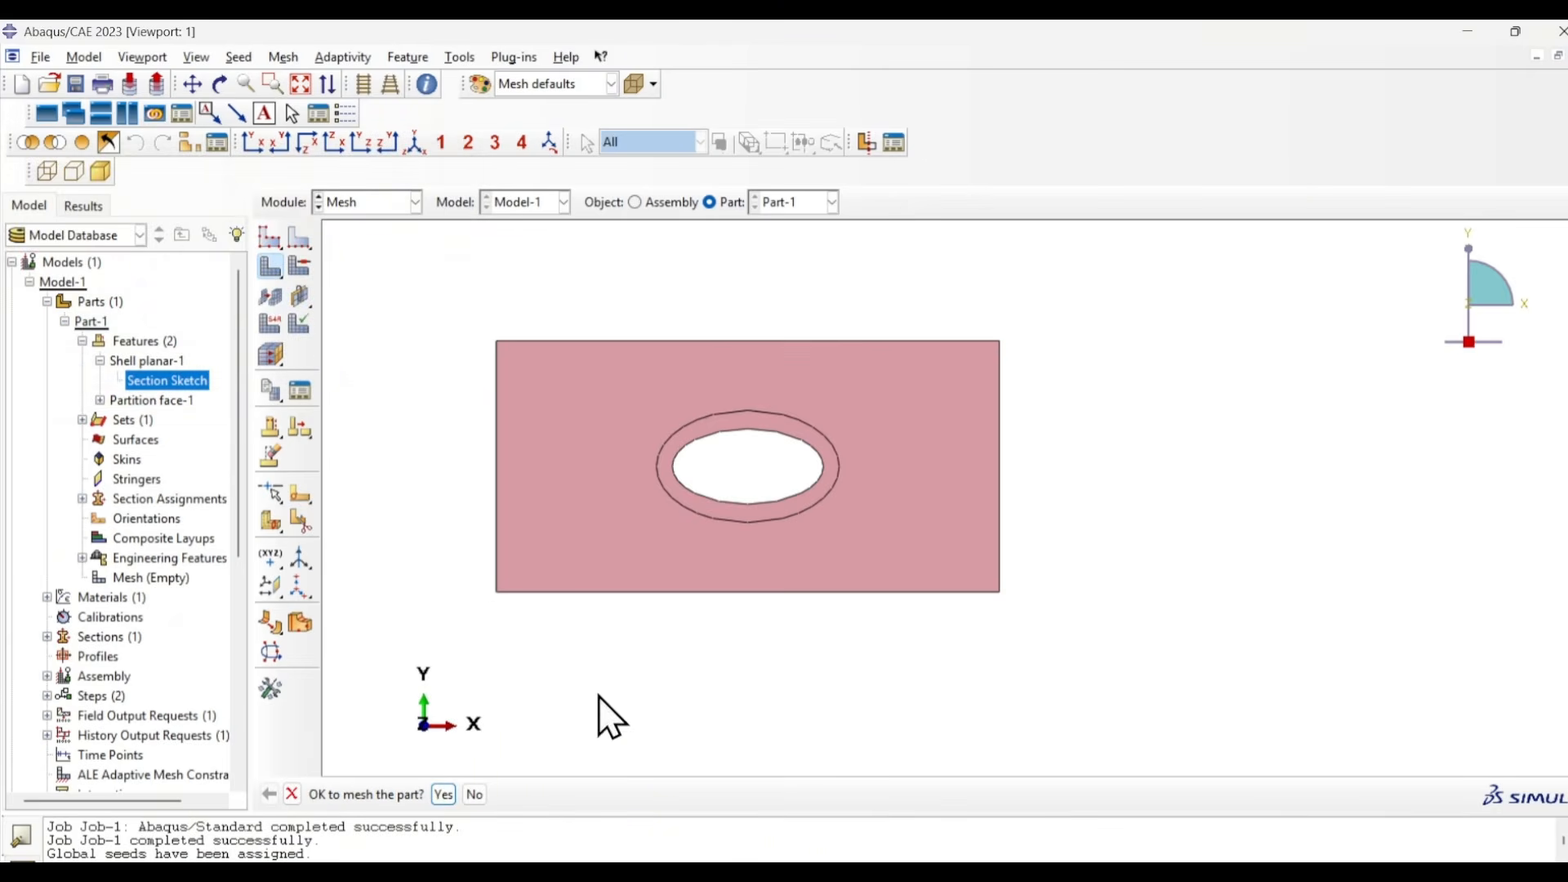
left_click(443, 794)
- Resubmit Job-1 with the 1 mm mesh and accept overwriting the existing job files
left_click(364, 203)
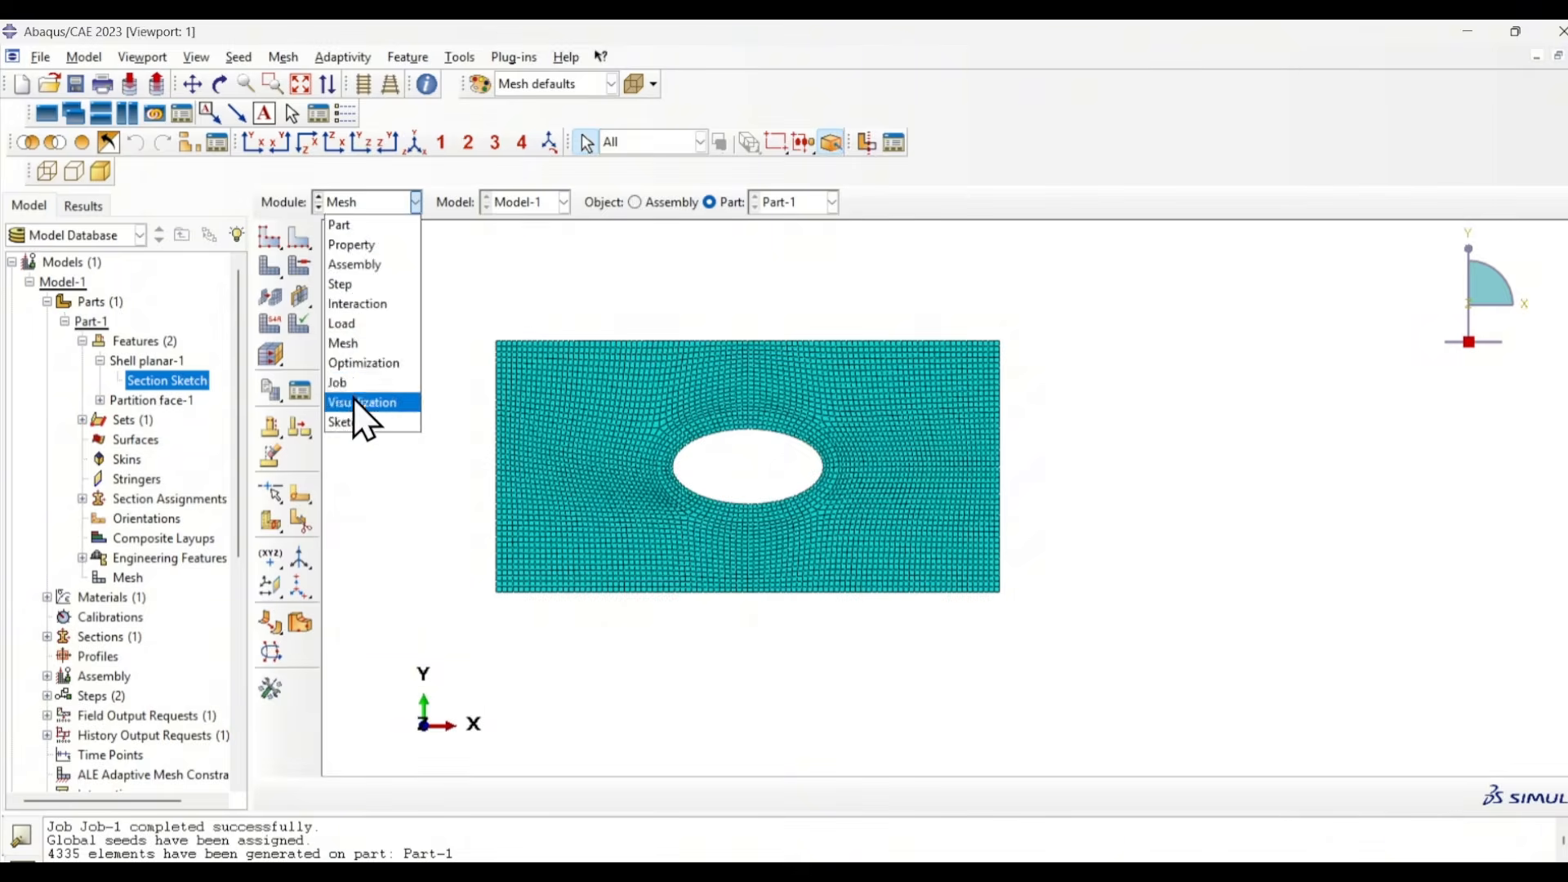
left_click(351, 382)
left_click(1076, 421)
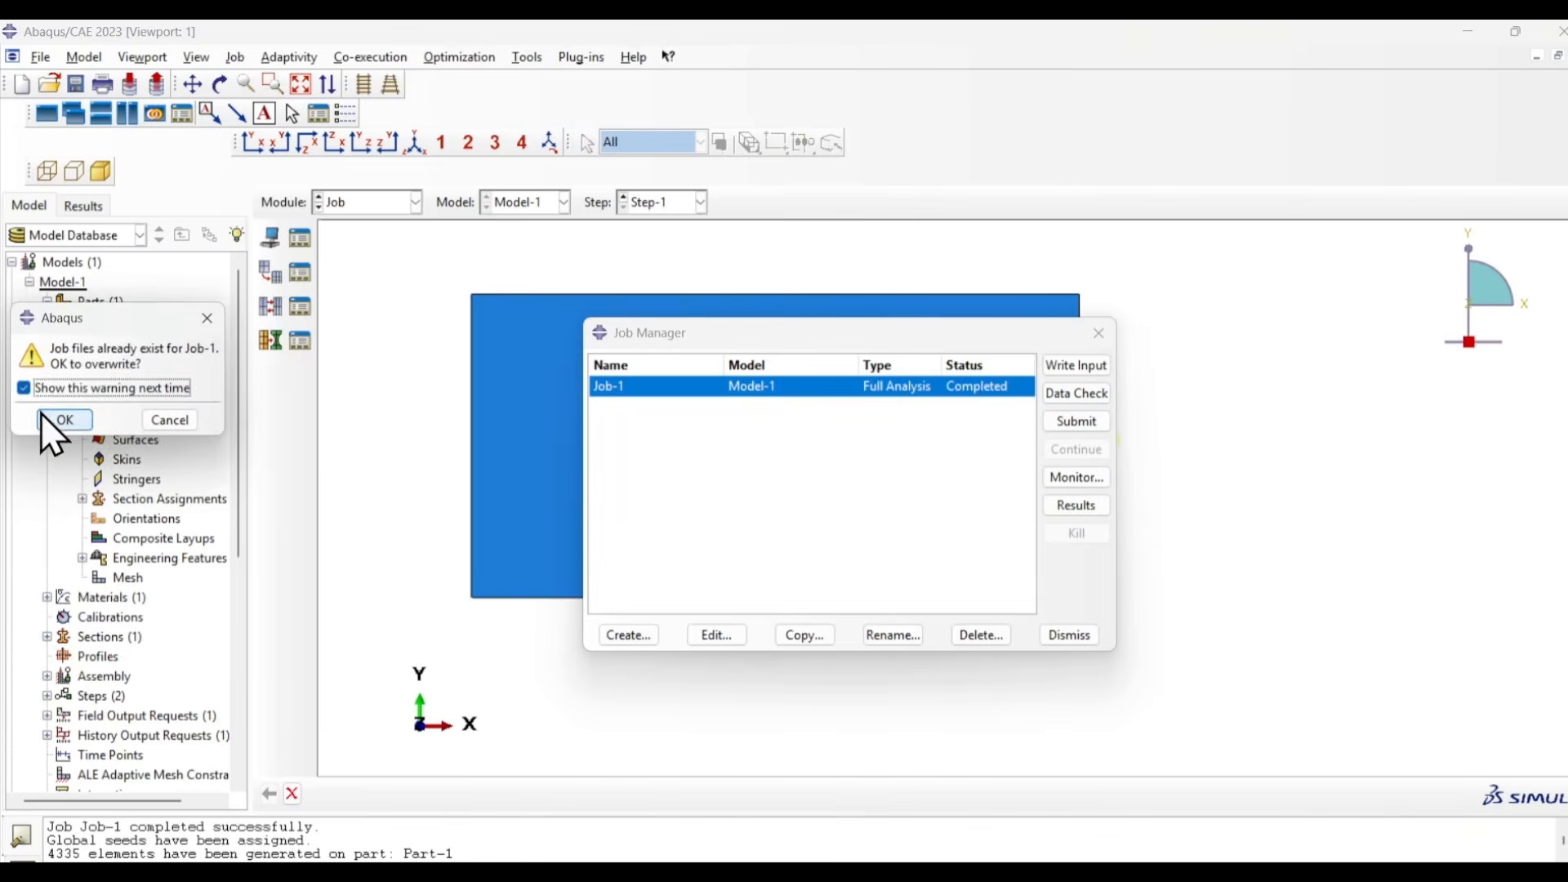
left_click(65, 419)
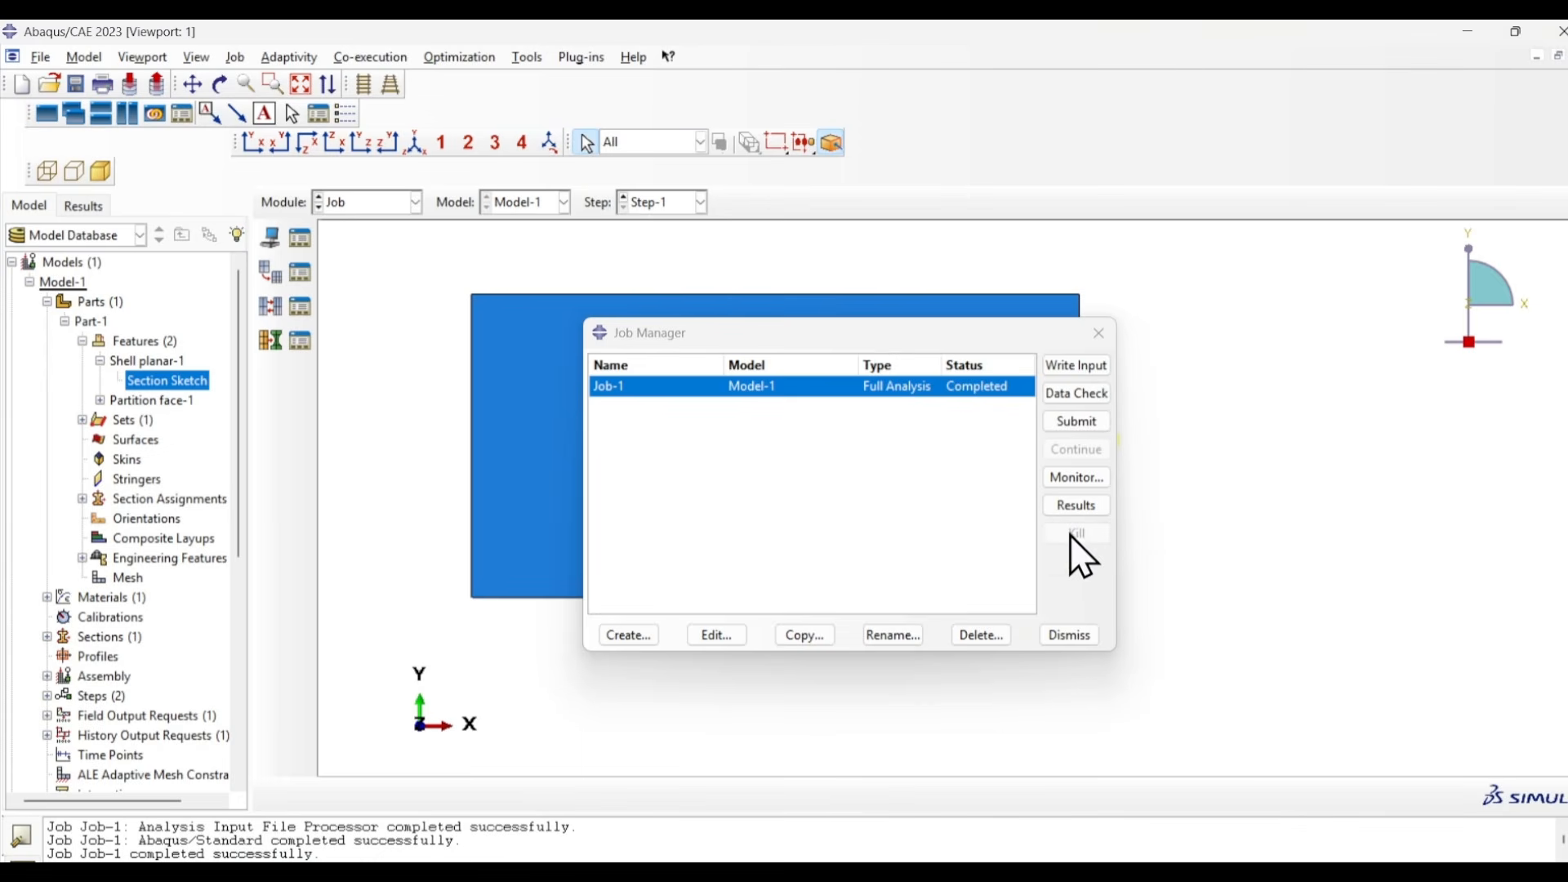
- Open the Job-1 results for the 1 mm mesh and display the von Mises stress contours on the deformed plate in the XY view
left_click(1075, 505)
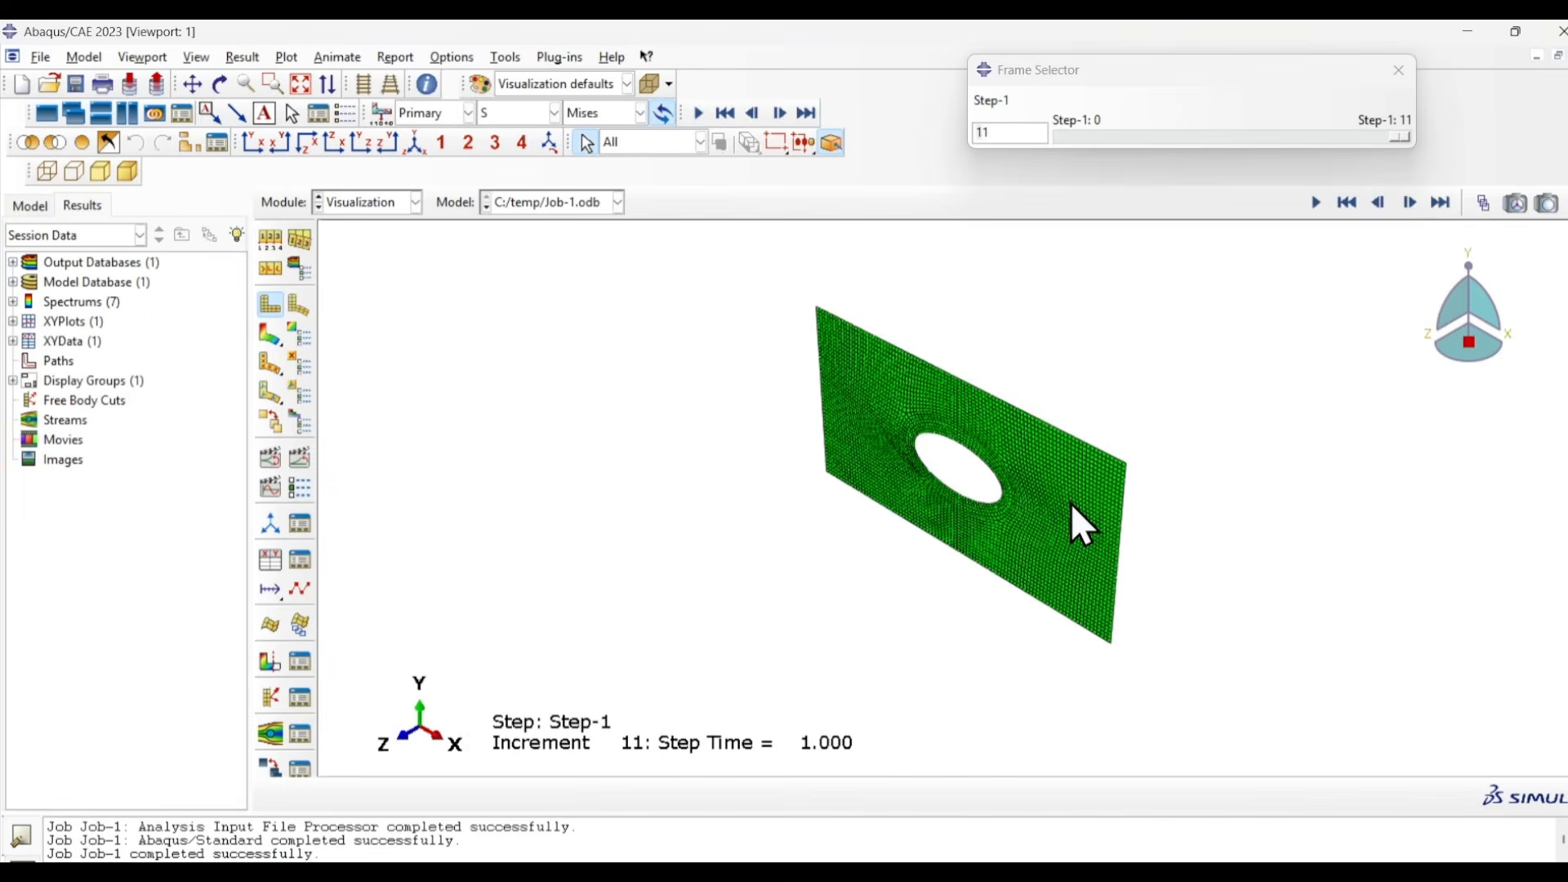
left_click(254, 143)
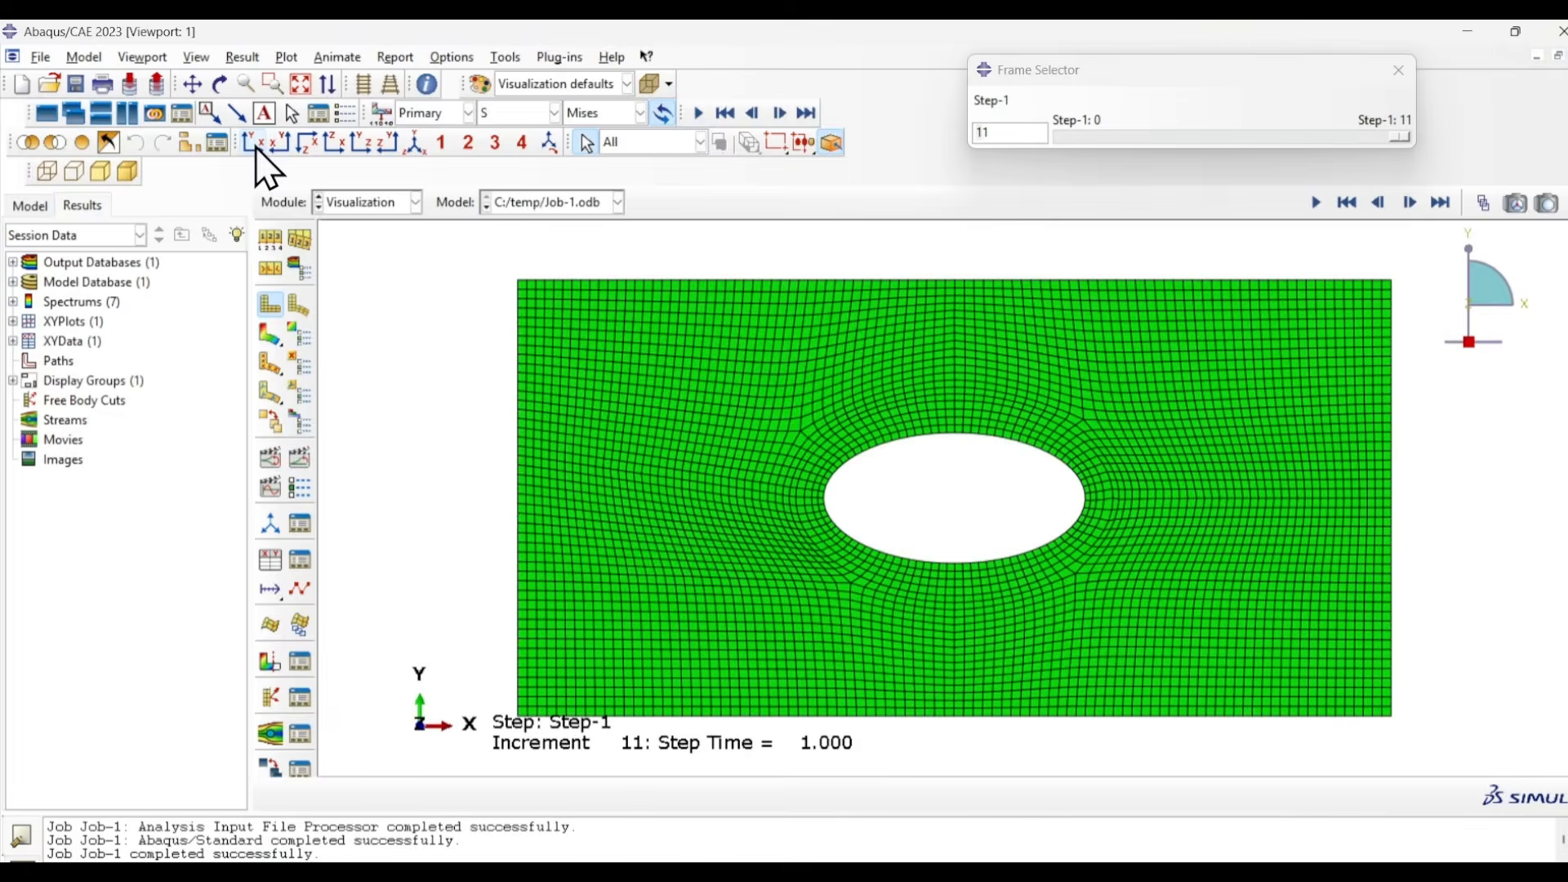
left_click(268, 333)
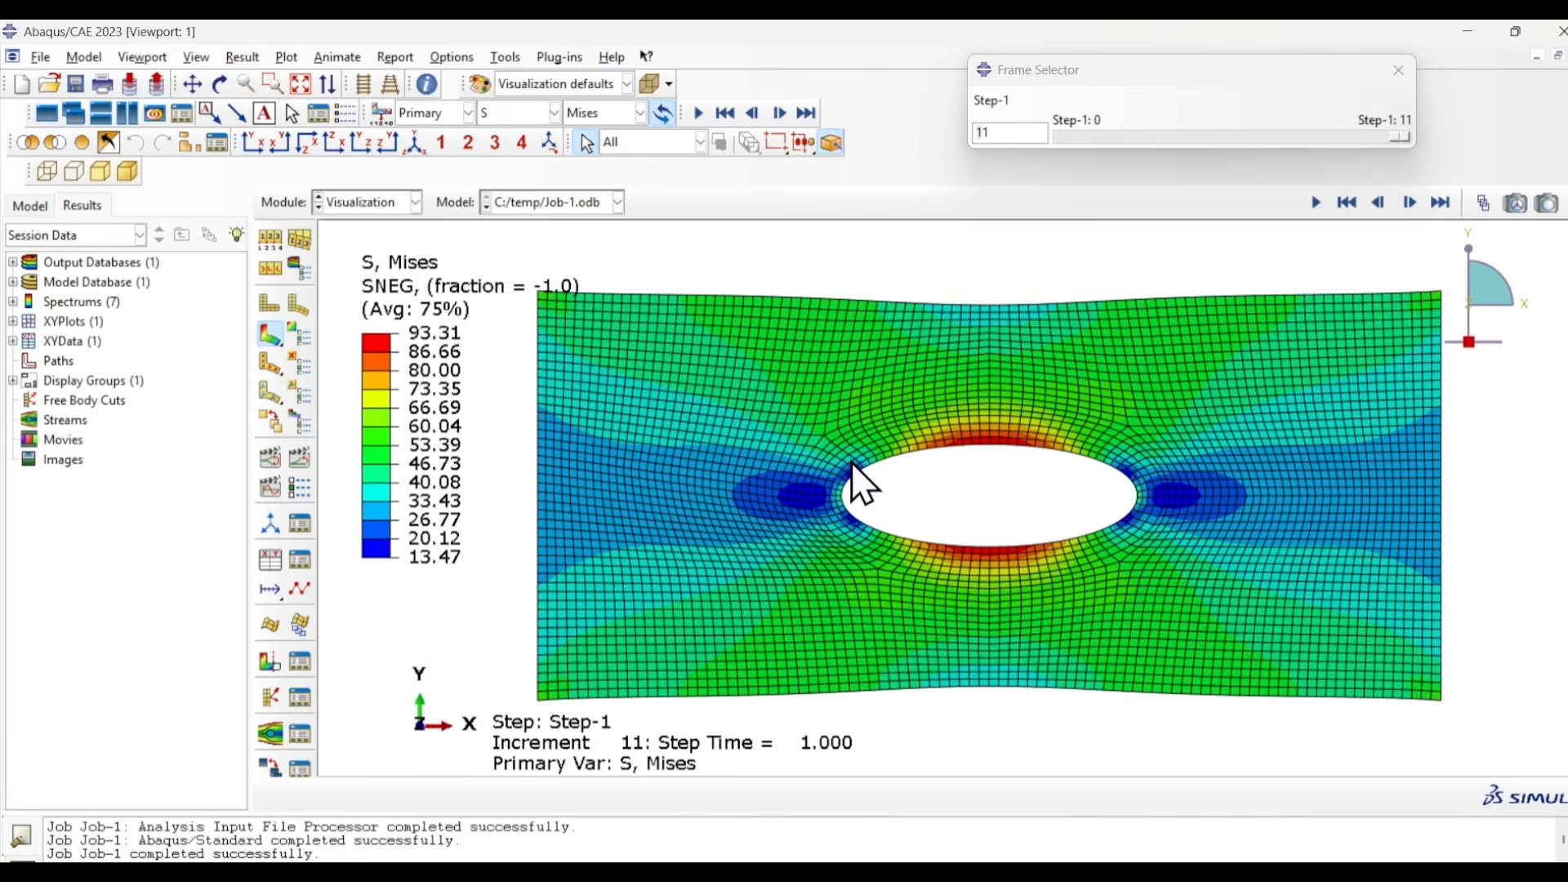
- Switch to Excel and enter the 1 mm mesh stress, 93.31 MPa, in cell J5
left_click(1006, 496)
type("93")
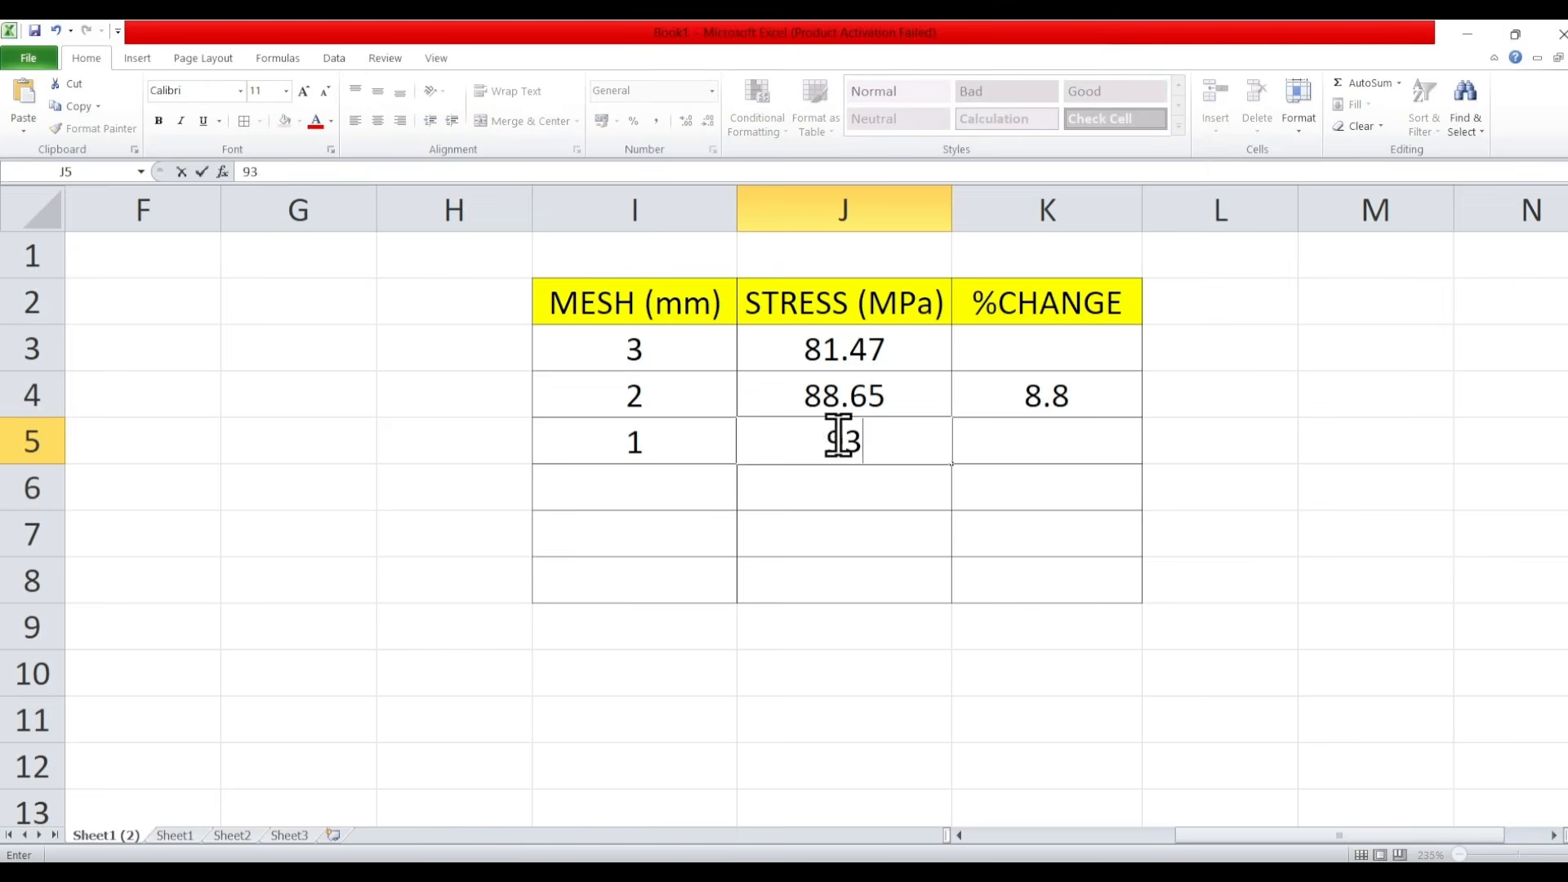
type(".31")
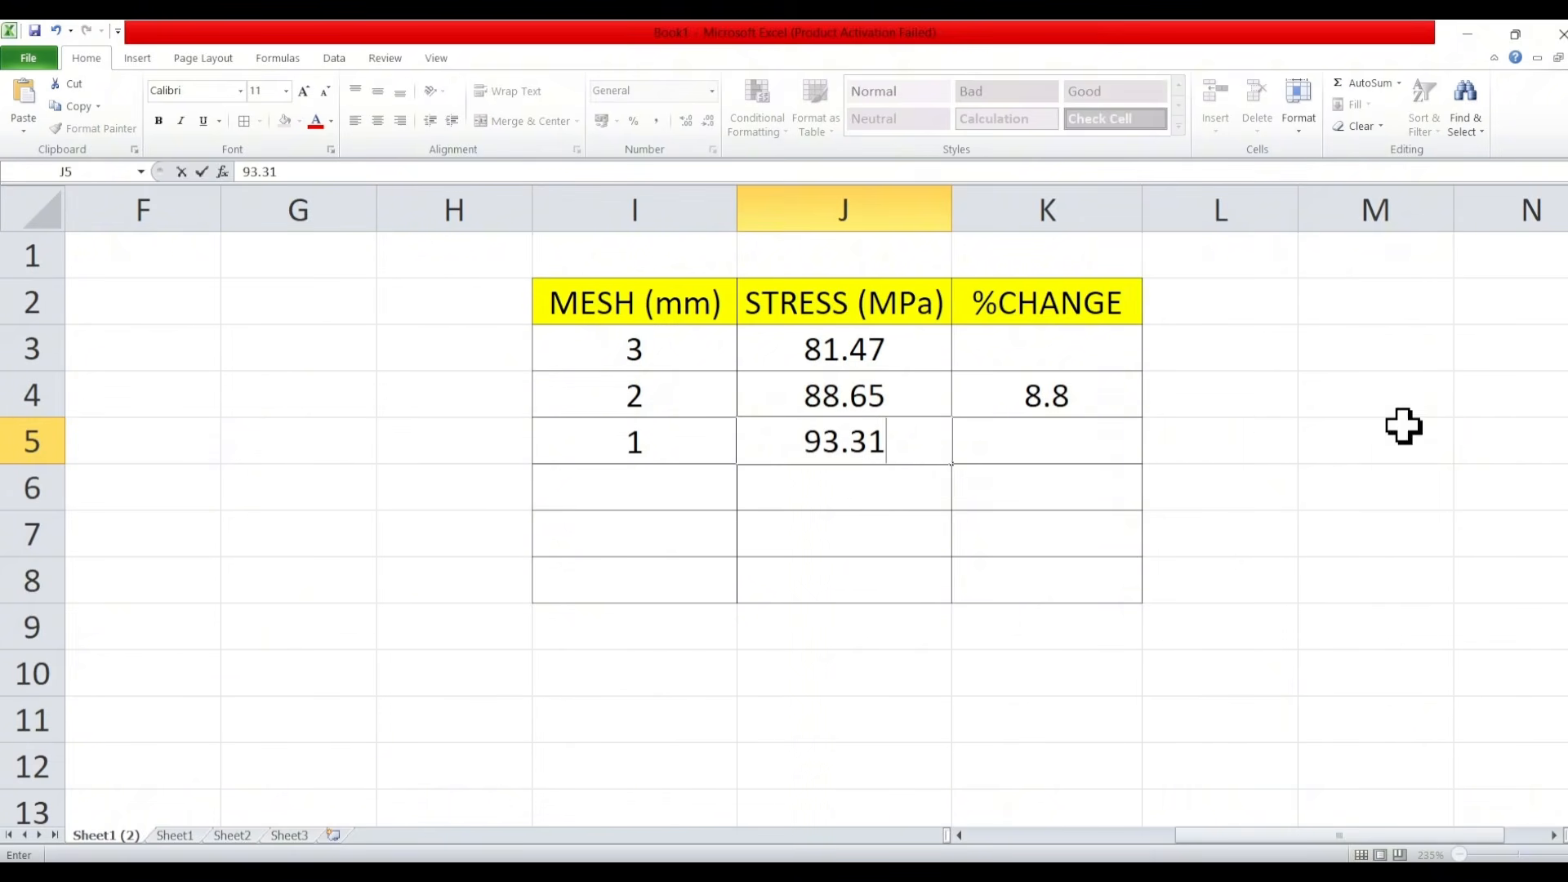
left_click(1400, 423)
- Copy the %CHANGE formula from K4 to K5 and select the next empty mesh size cell, I6
left_click(1107, 409)
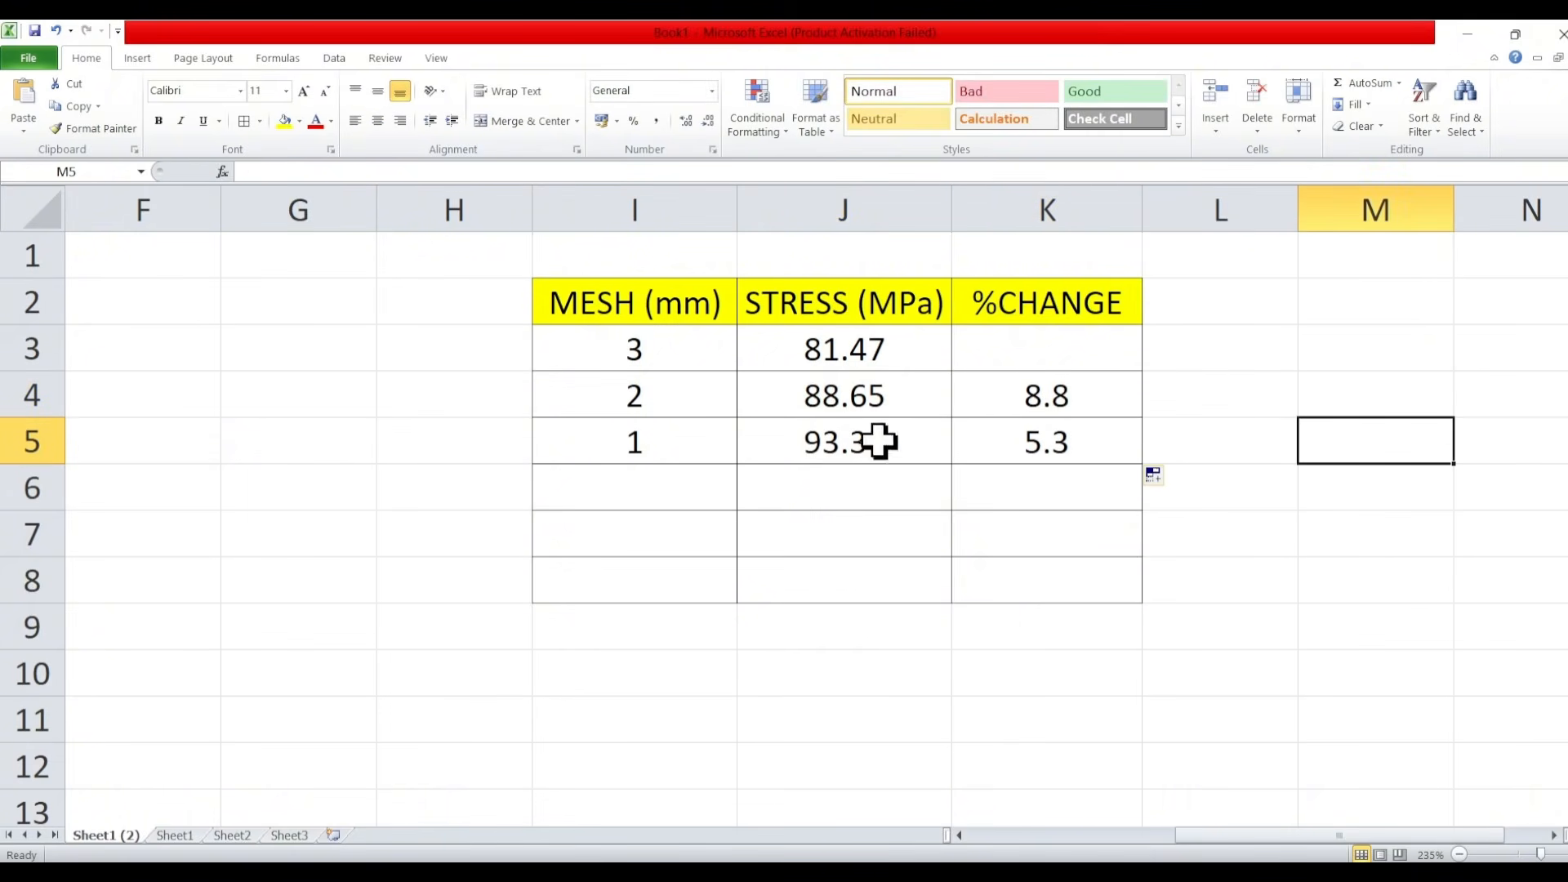
double_click(997, 447)
left_click(1268, 720)
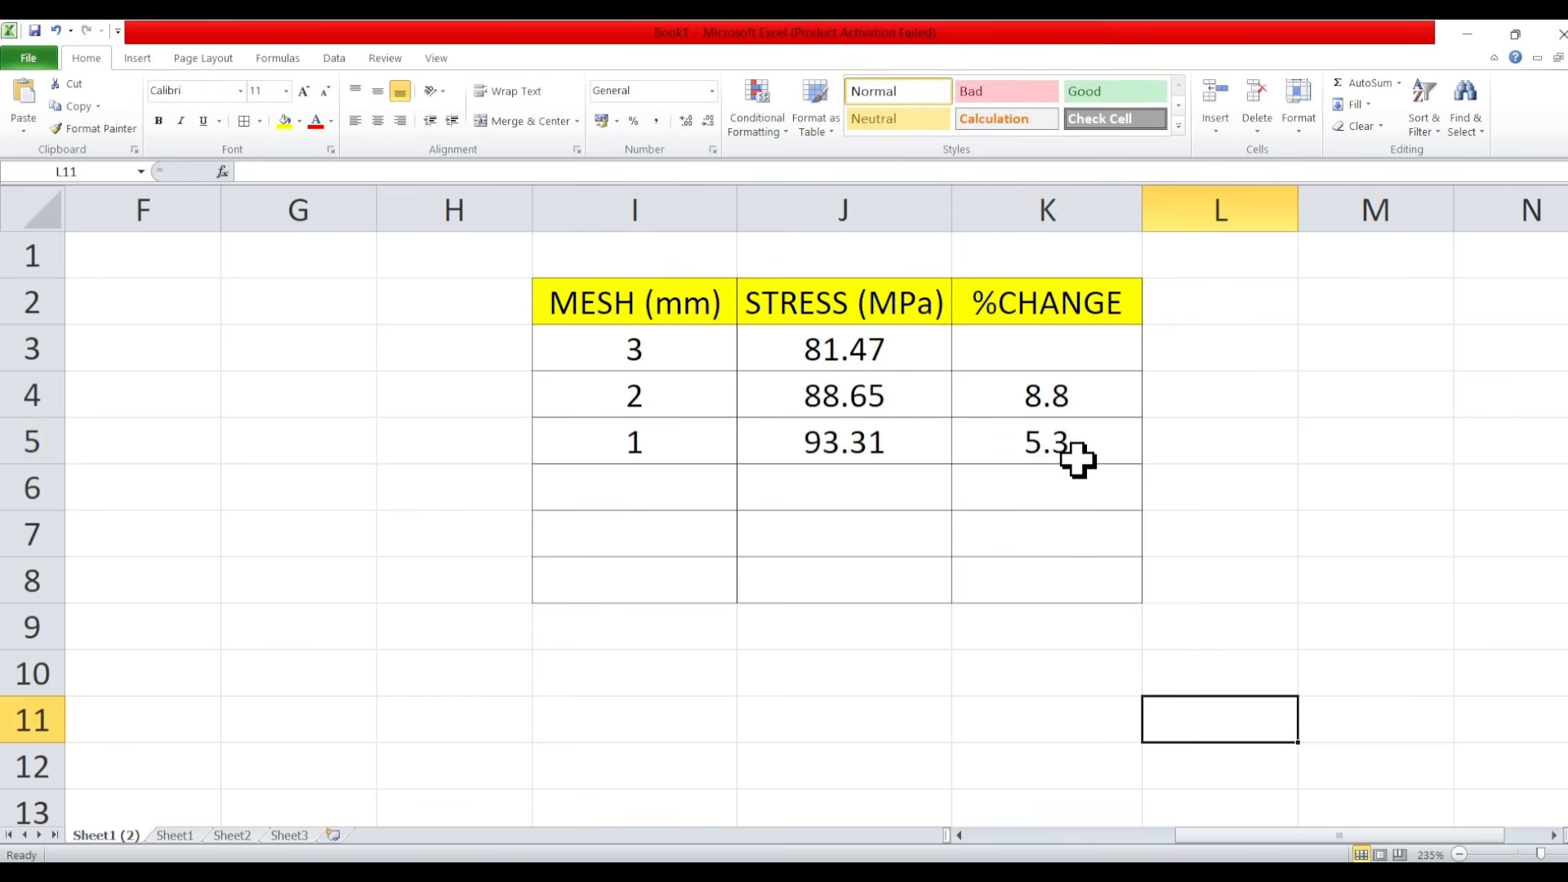
left_click(674, 475)
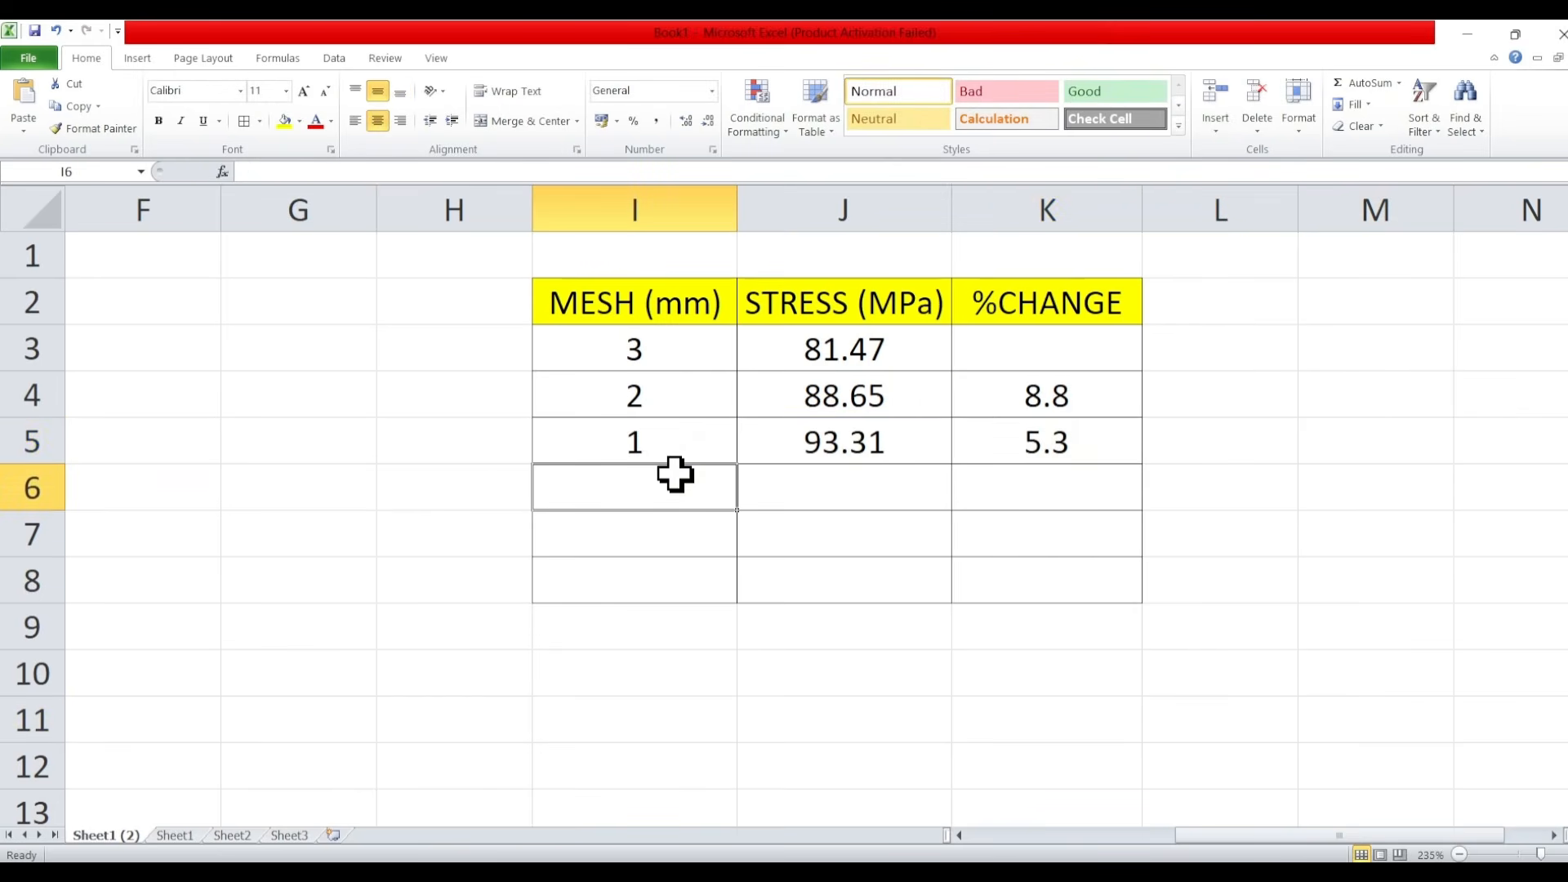
- Enter mesh size 0.5 in cell I6 and remesh the plate in Abaqus with a global seed size of 0.5, deleting the invalidated mesh
type(".5")
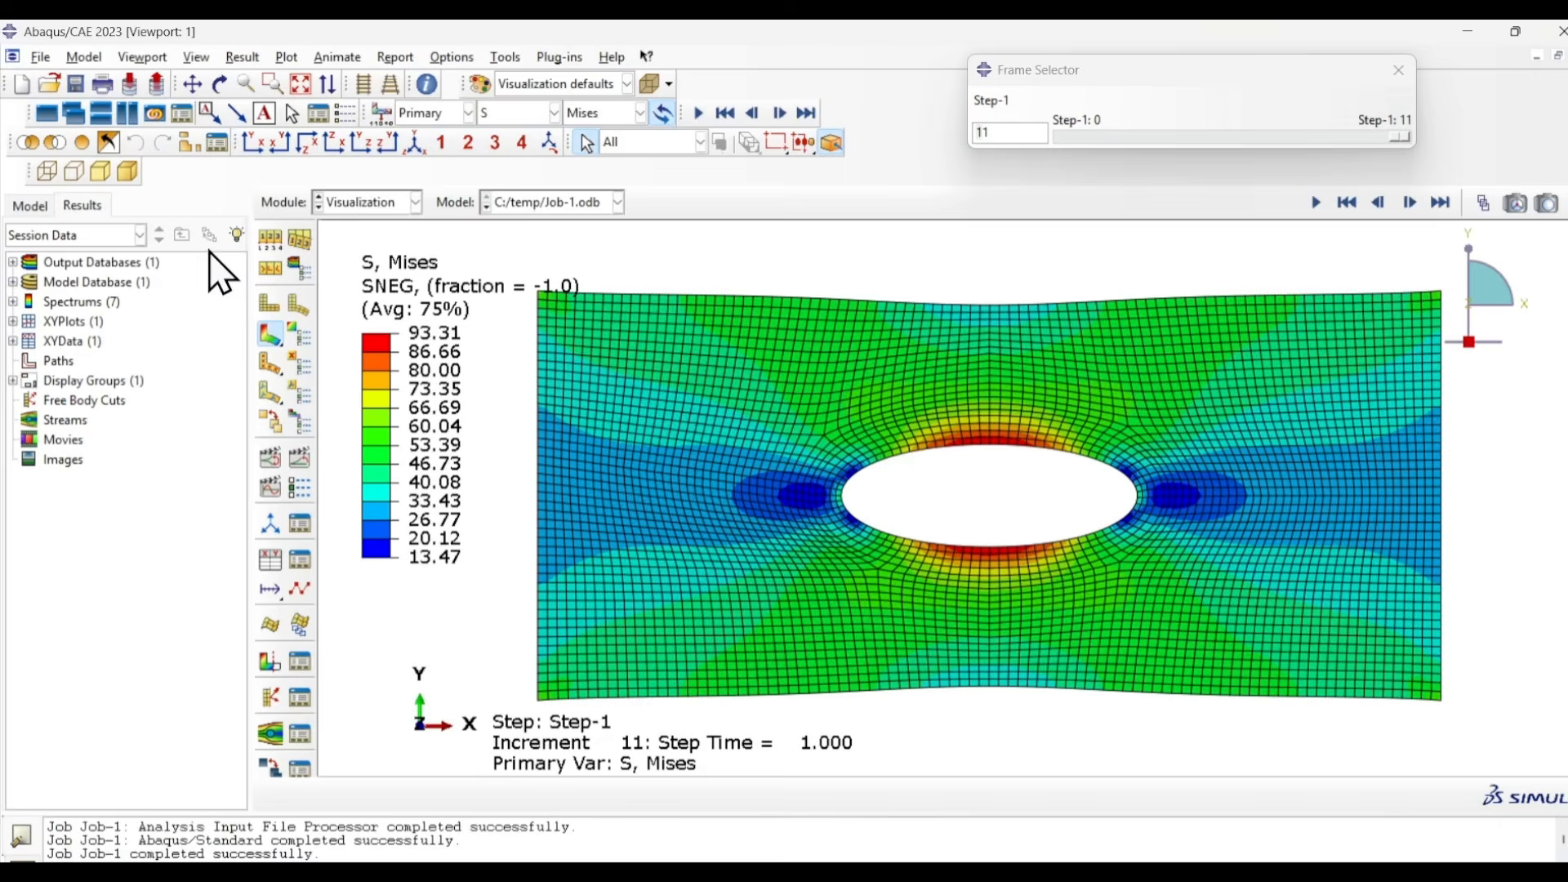
left_click(388, 204)
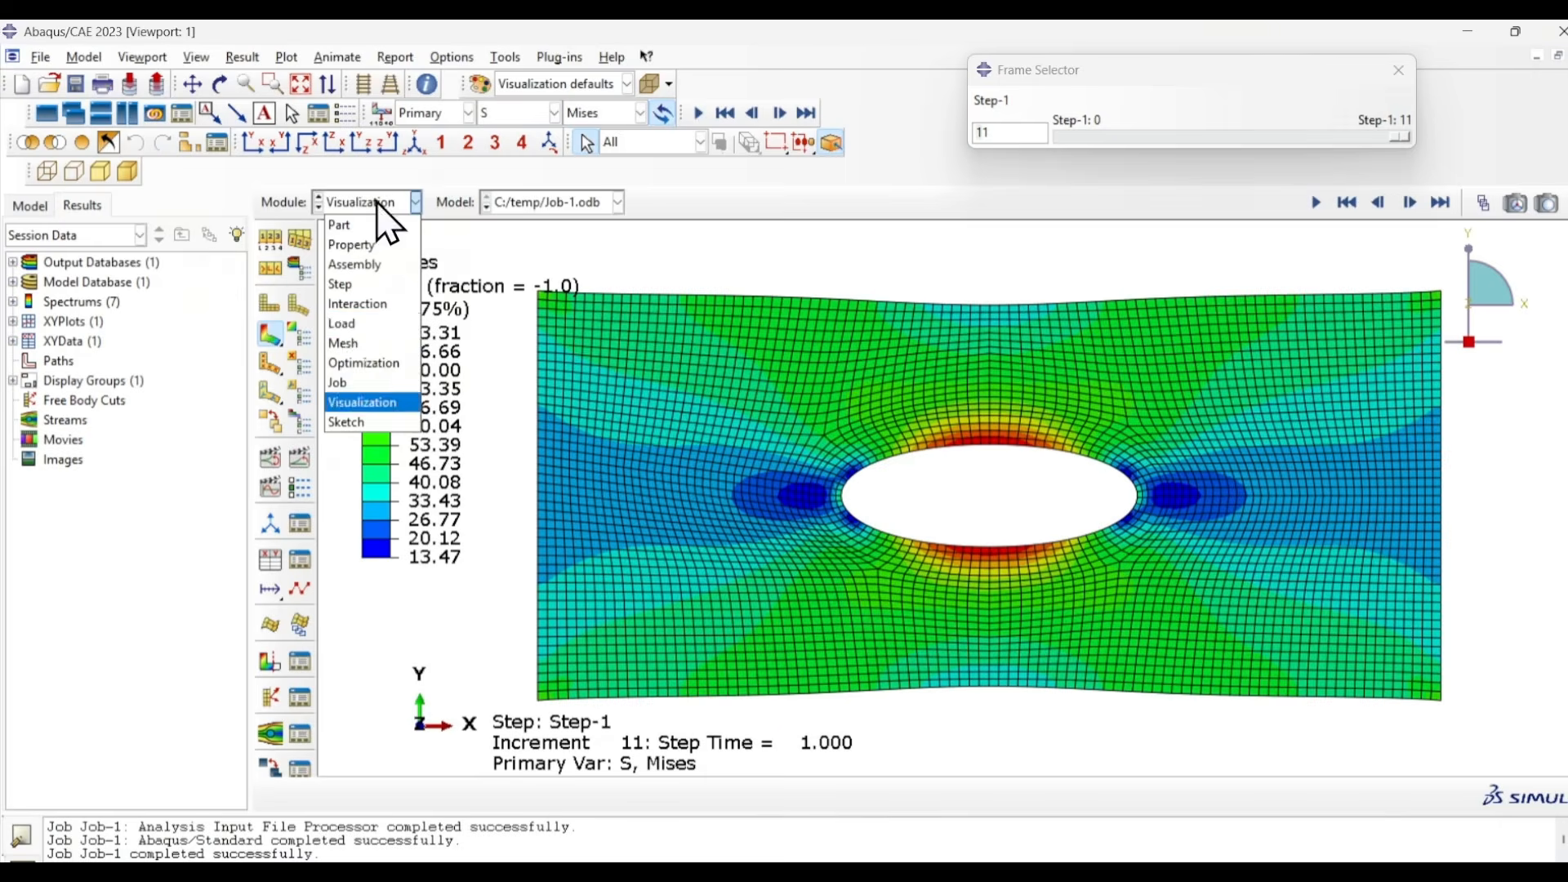
left_click(346, 343)
left_click(269, 234)
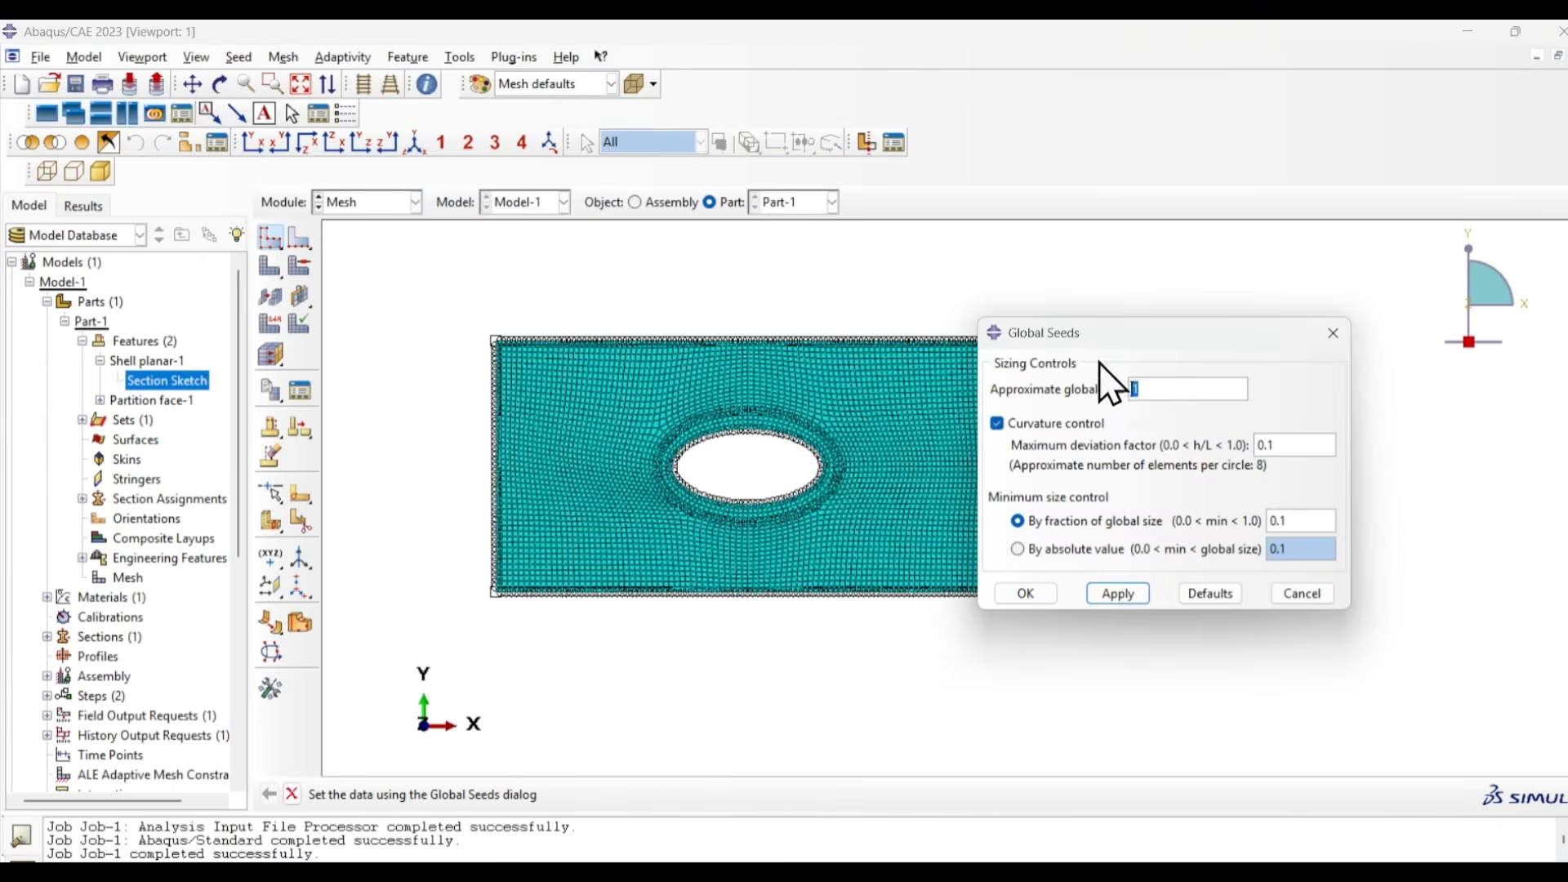
type(".5")
left_click(1025, 594)
left_click(122, 330)
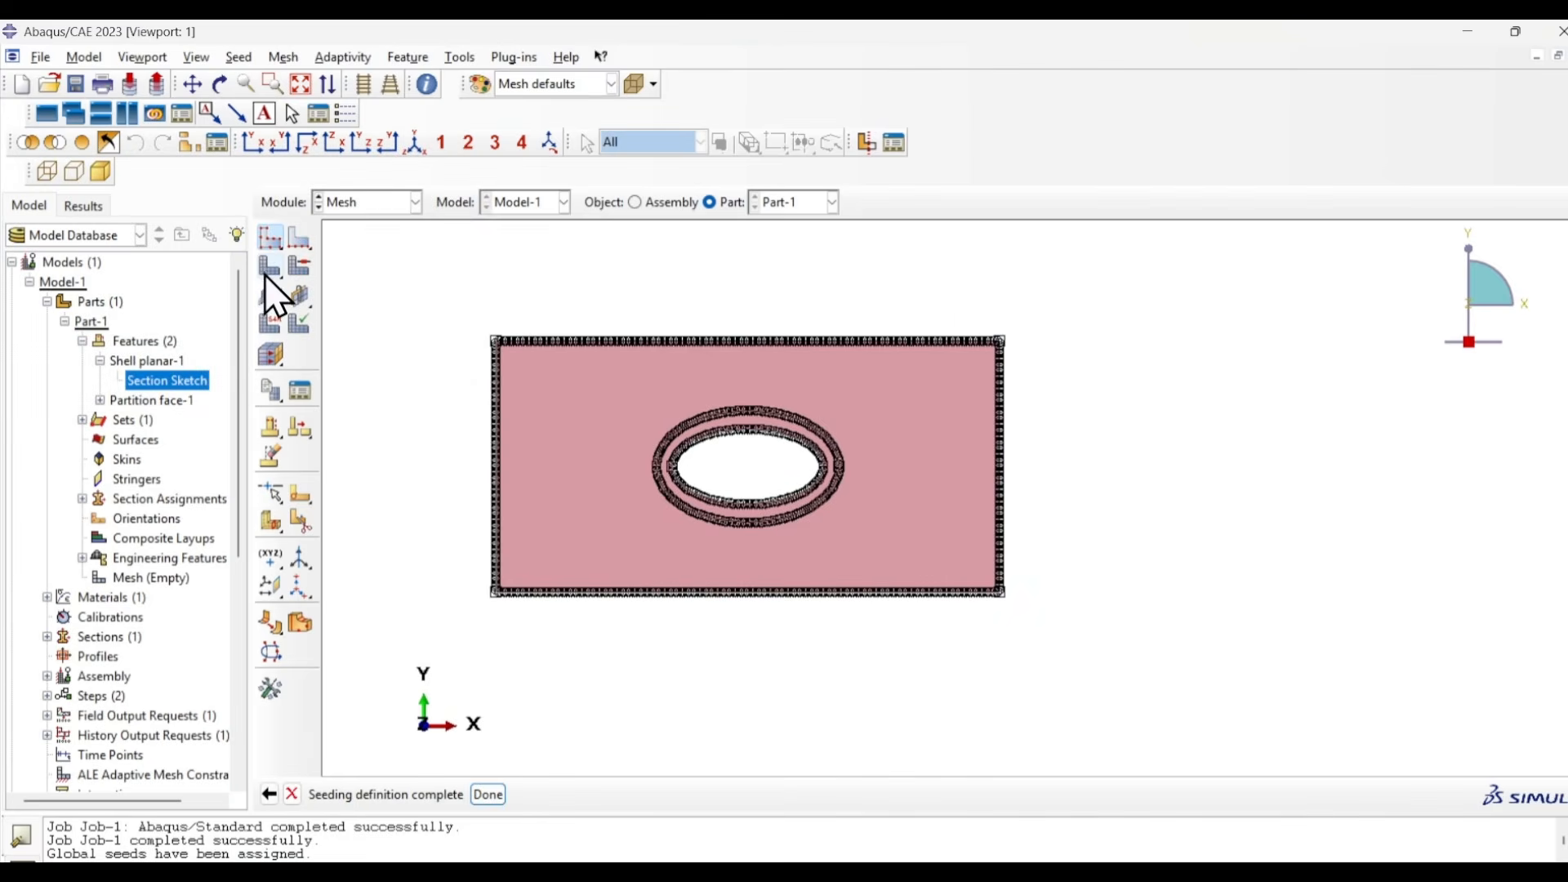
left_click(265, 271)
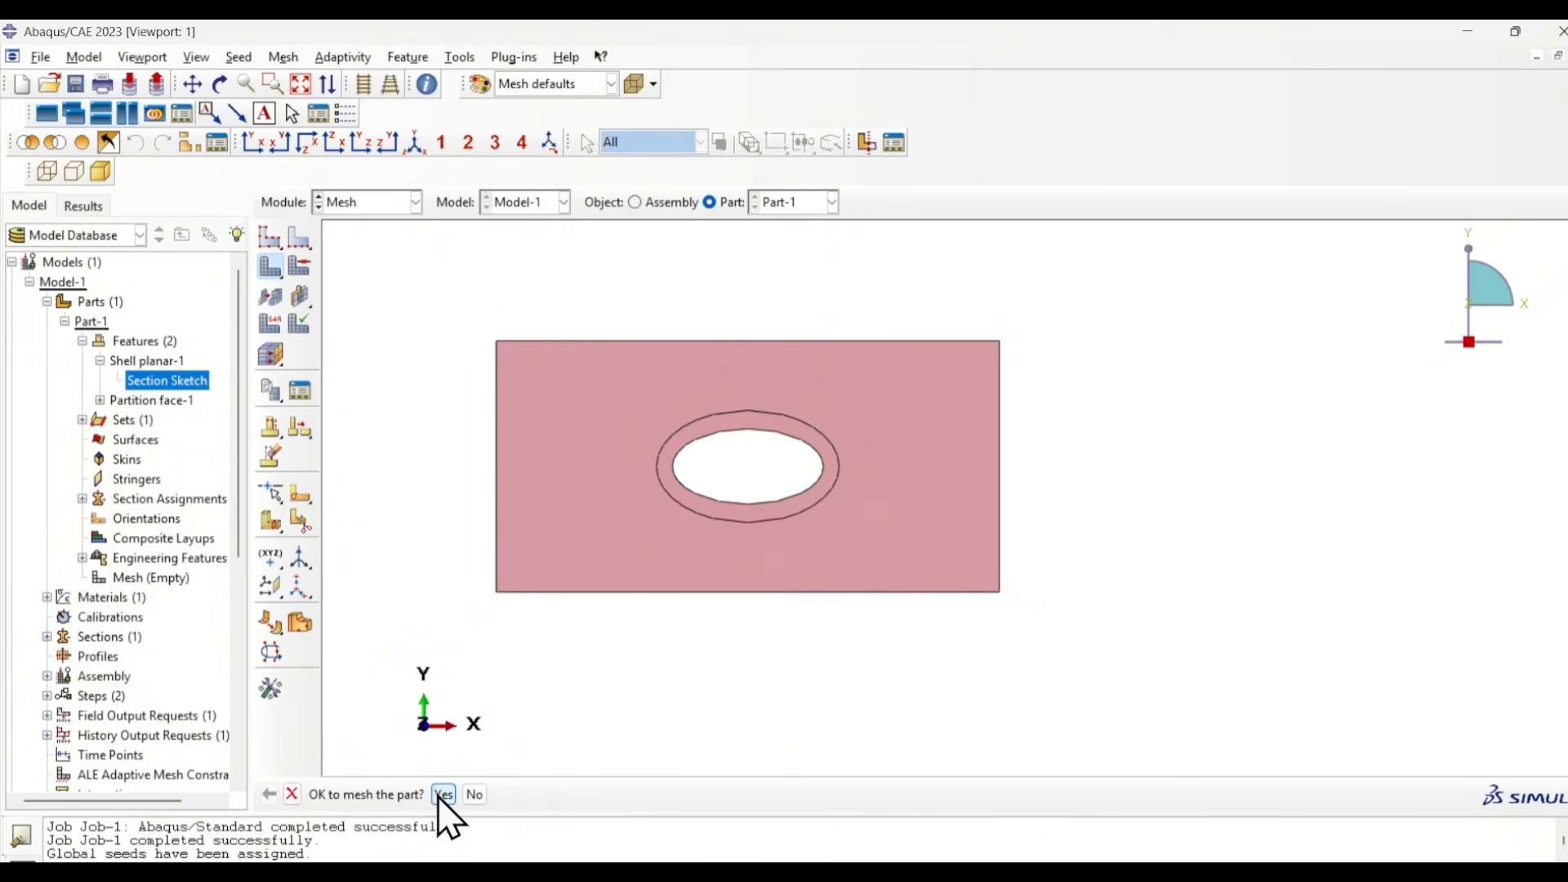
left_click(443, 795)
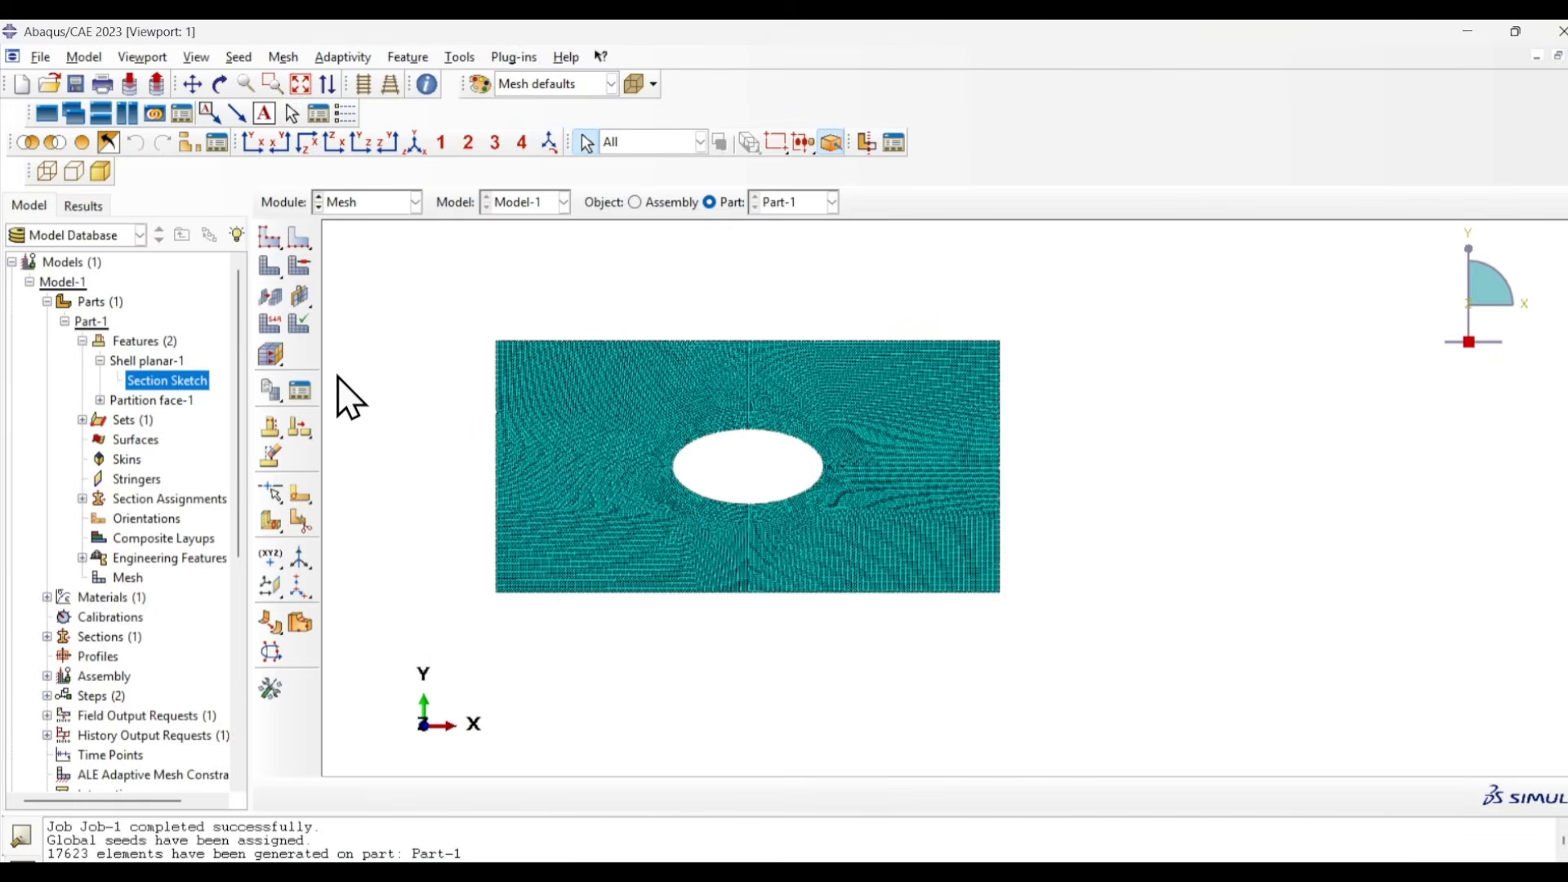
- Resubmit Job-1 with the 0.5 mm mesh and accept overwriting the existing job files
left_click(380, 202)
left_click(357, 383)
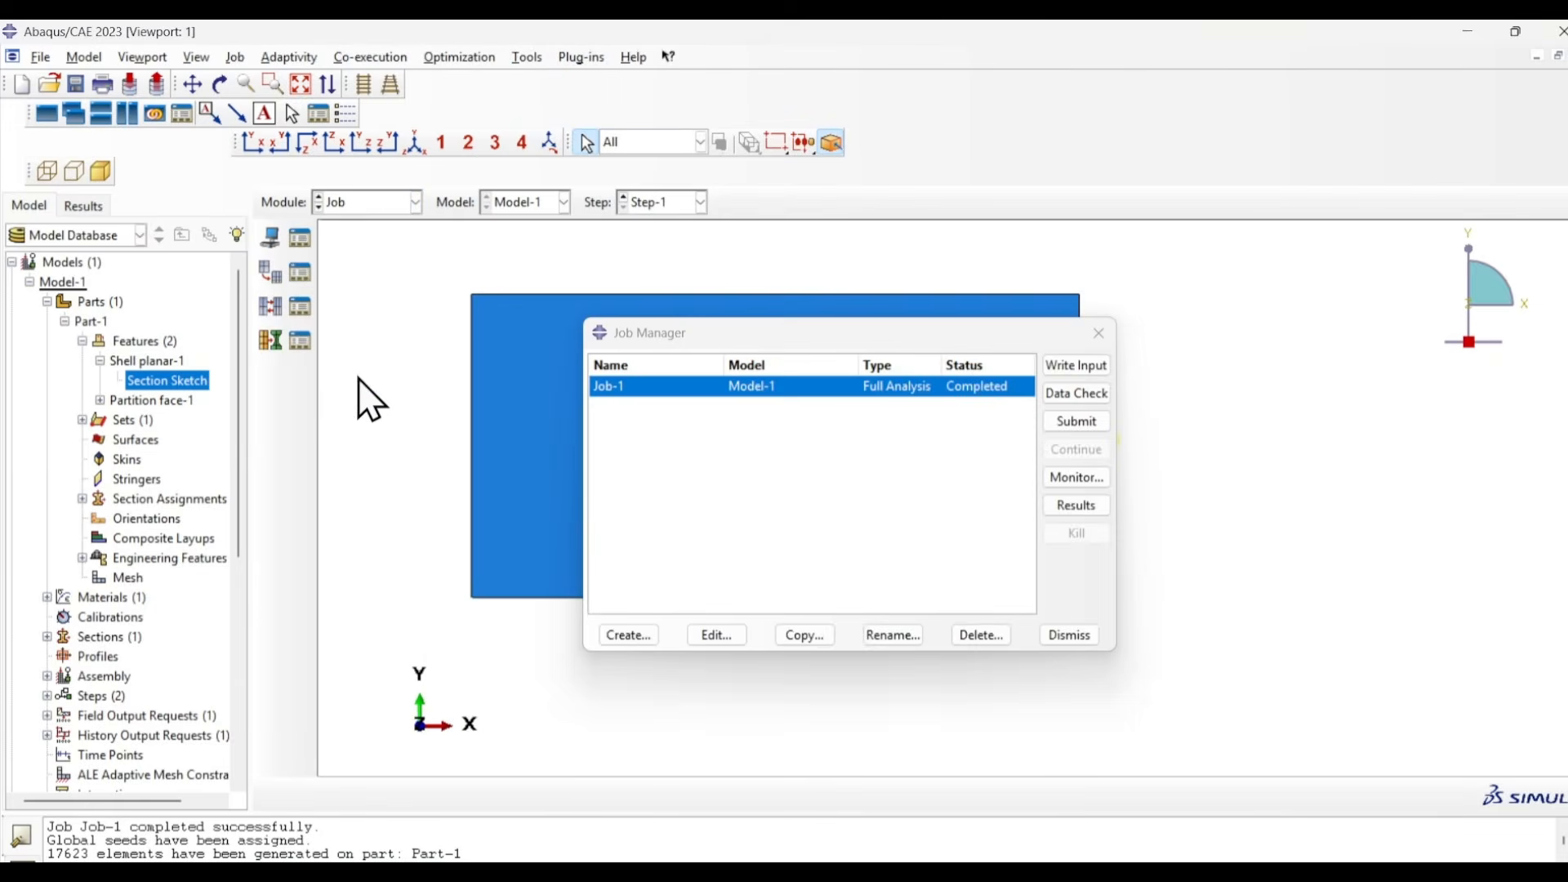
left_click(1070, 426)
left_click(72, 420)
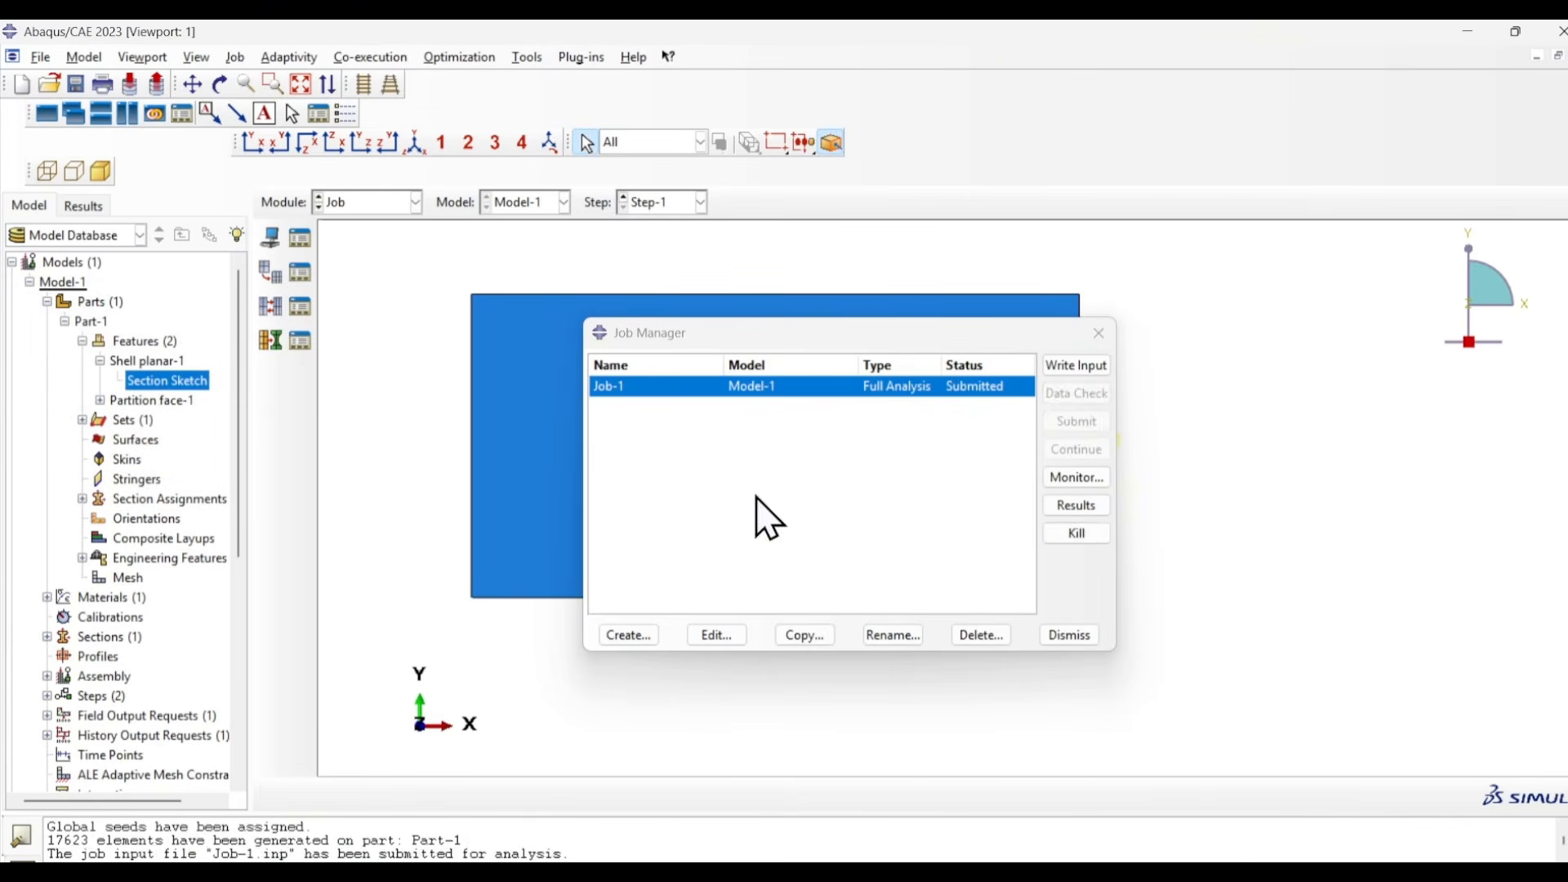
- Open the Job-1 results for the 0.5 mm mesh and display von Mises stress contours on the deformed plate in the XY view
left_click(1063, 505)
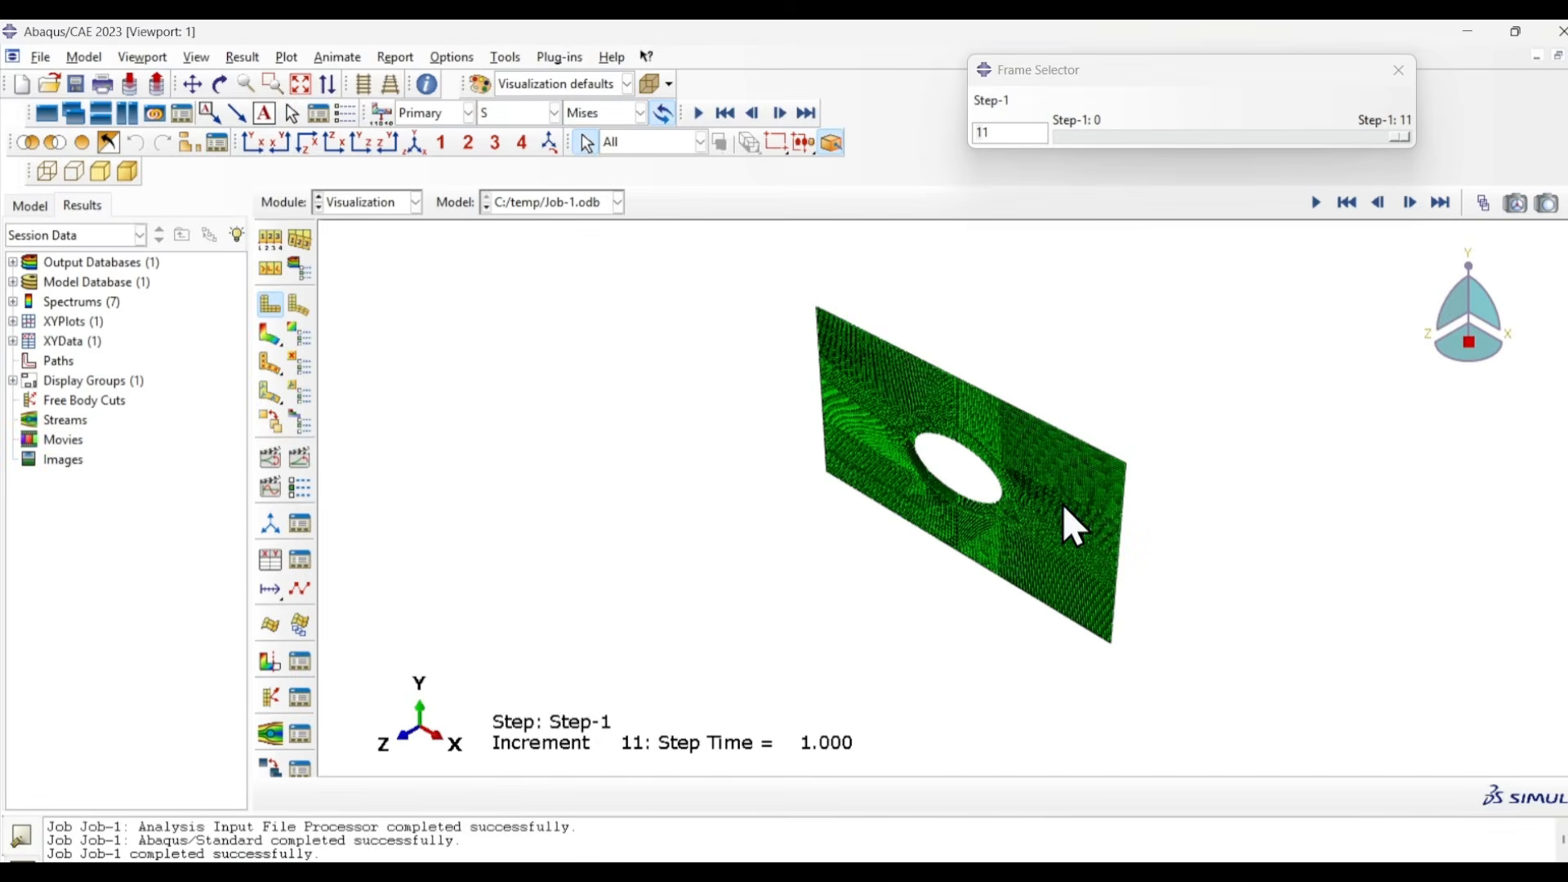
left_click(254, 144)
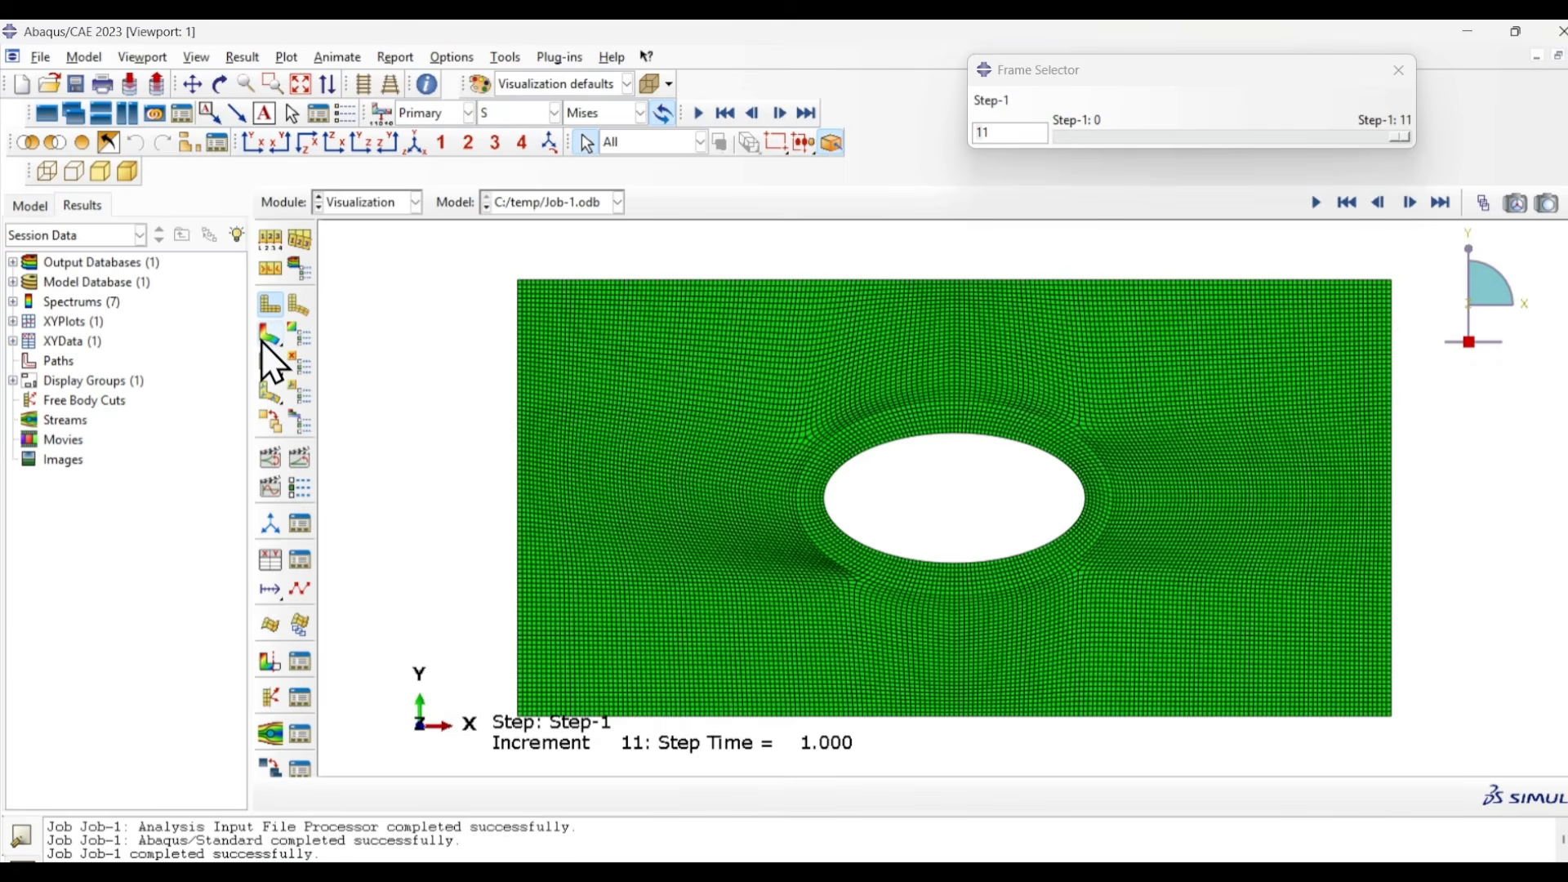
left_click(261, 342)
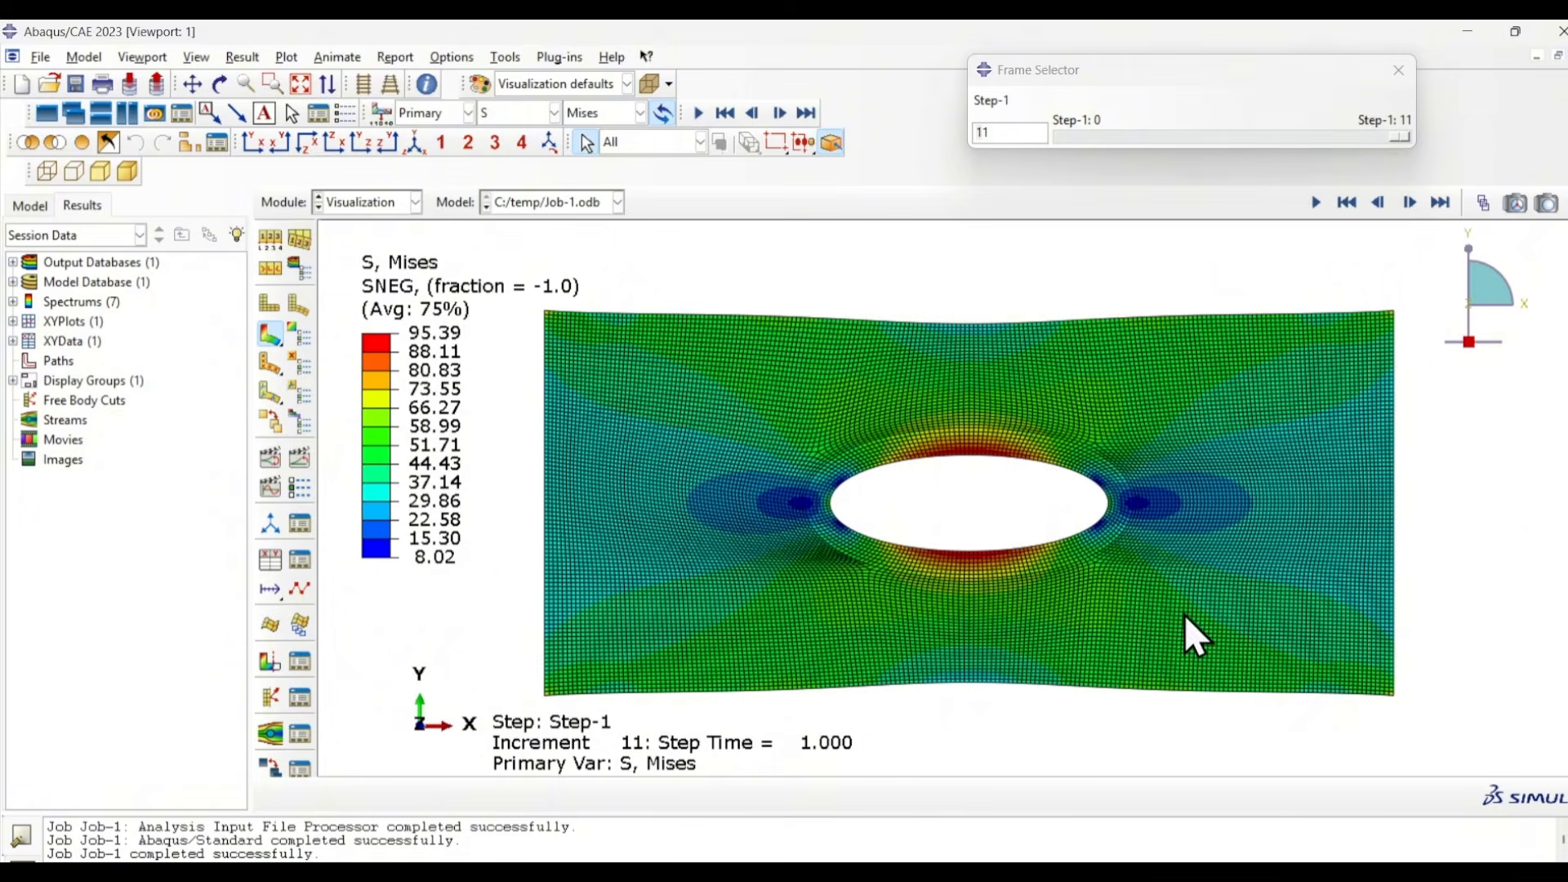
- Switch to Excel, enter the 0.5 mm mesh stress, 95.39 MPa, in cell J6 and copy the %CHANGE formula from K5 to K6
left_click(935, 874)
left_click(818, 489)
type("95.39")
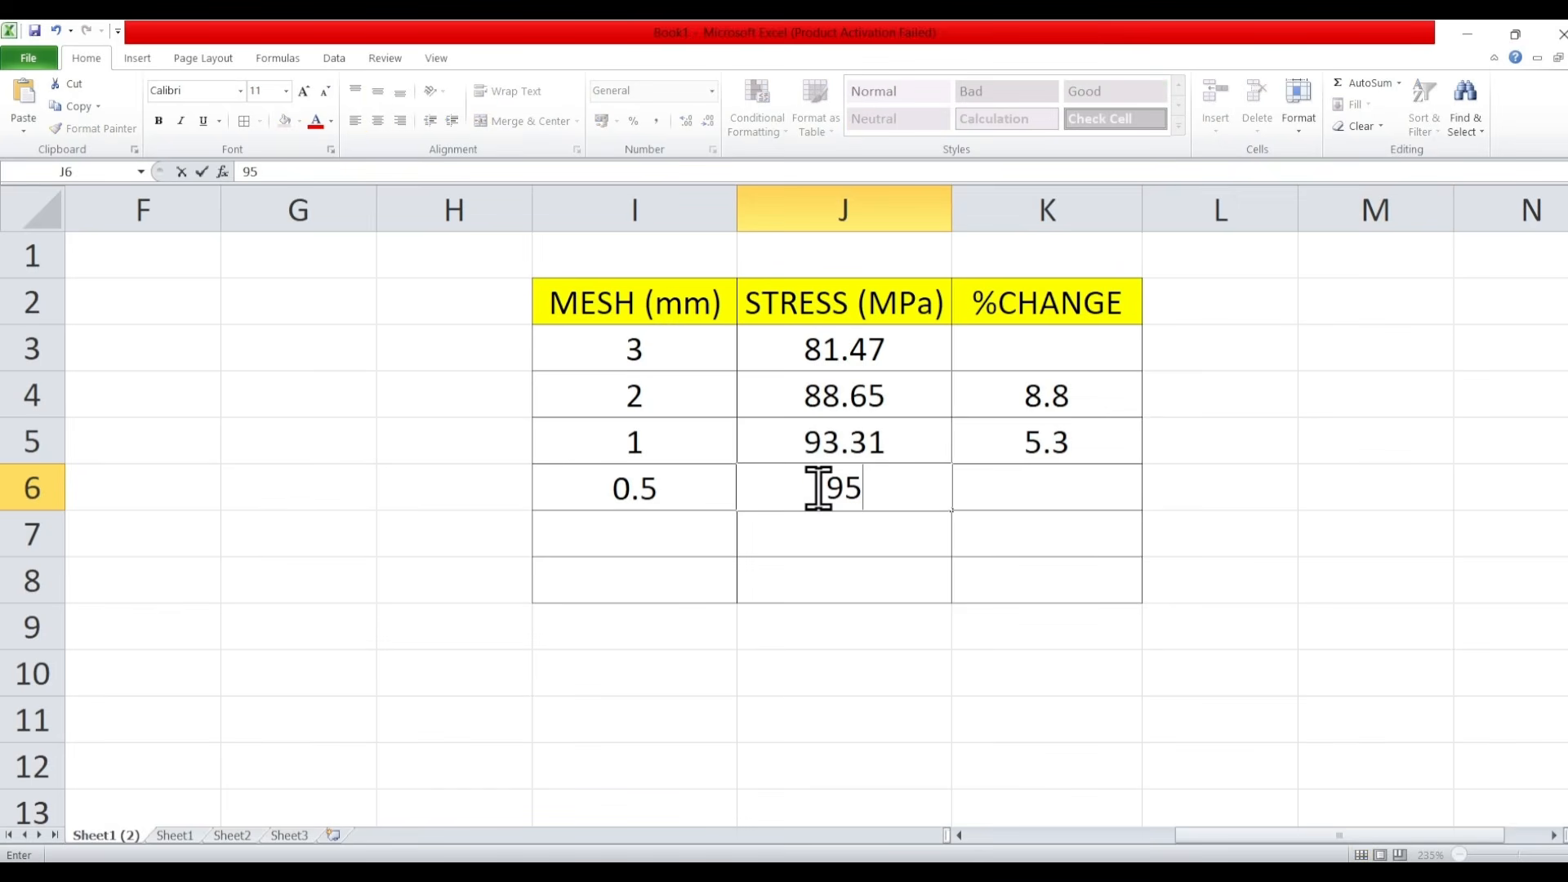
left_click(1054, 441)
left_click_drag(1142, 464, 1135, 504)
left_click(1267, 482)
left_click(1075, 491)
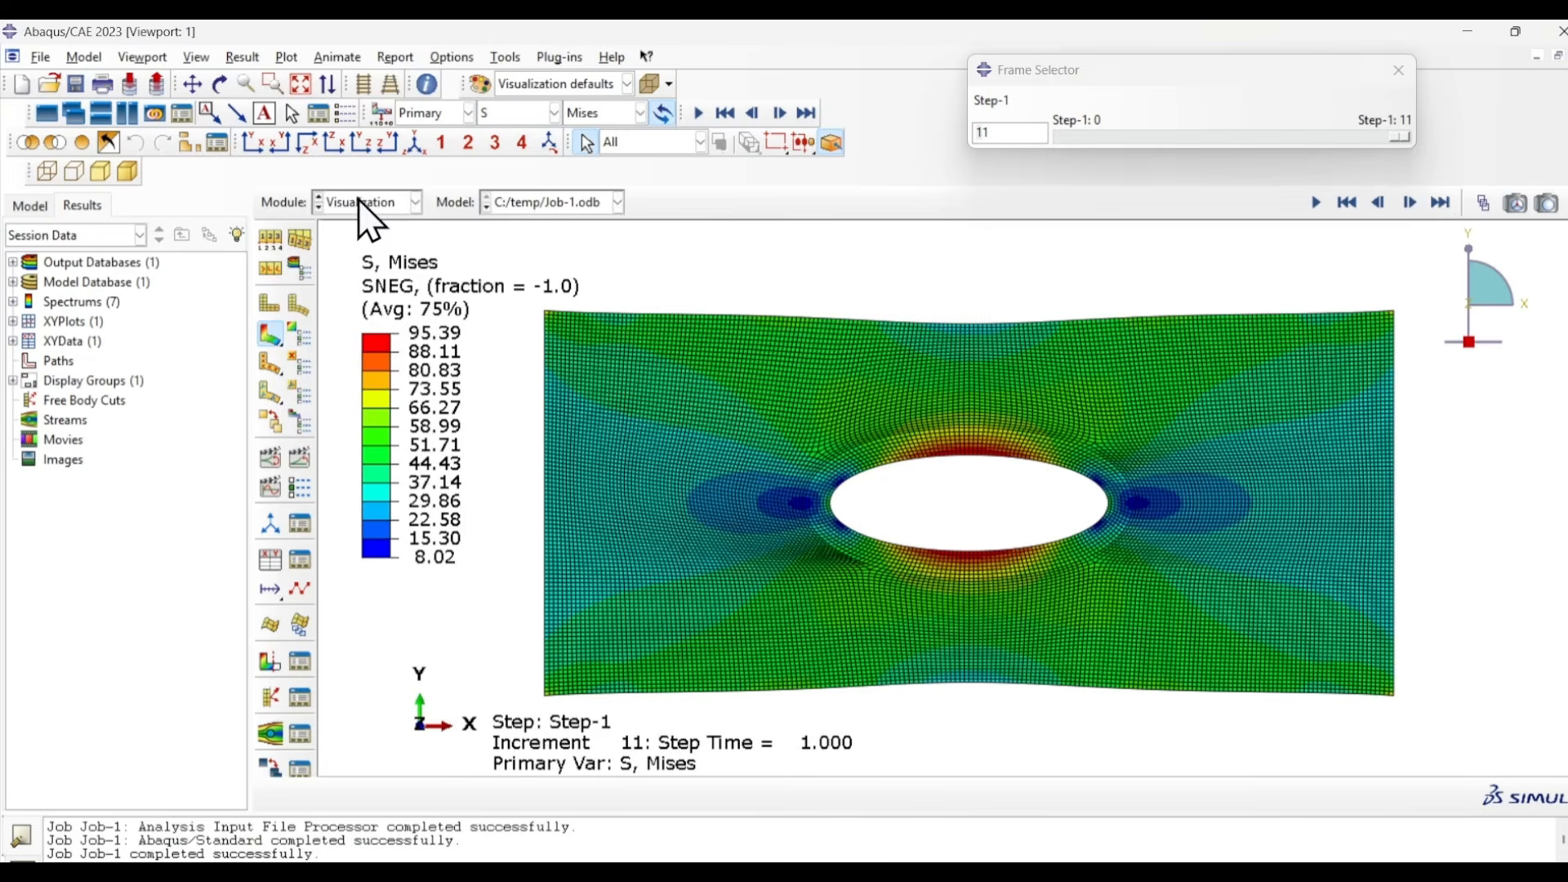
- Enter mesh size 0.4 in cell I7 and remesh the plate in Abaqus with a global seed size of 0.4, deleting the invalidated mesh
left_click(365, 204)
left_click(353, 349)
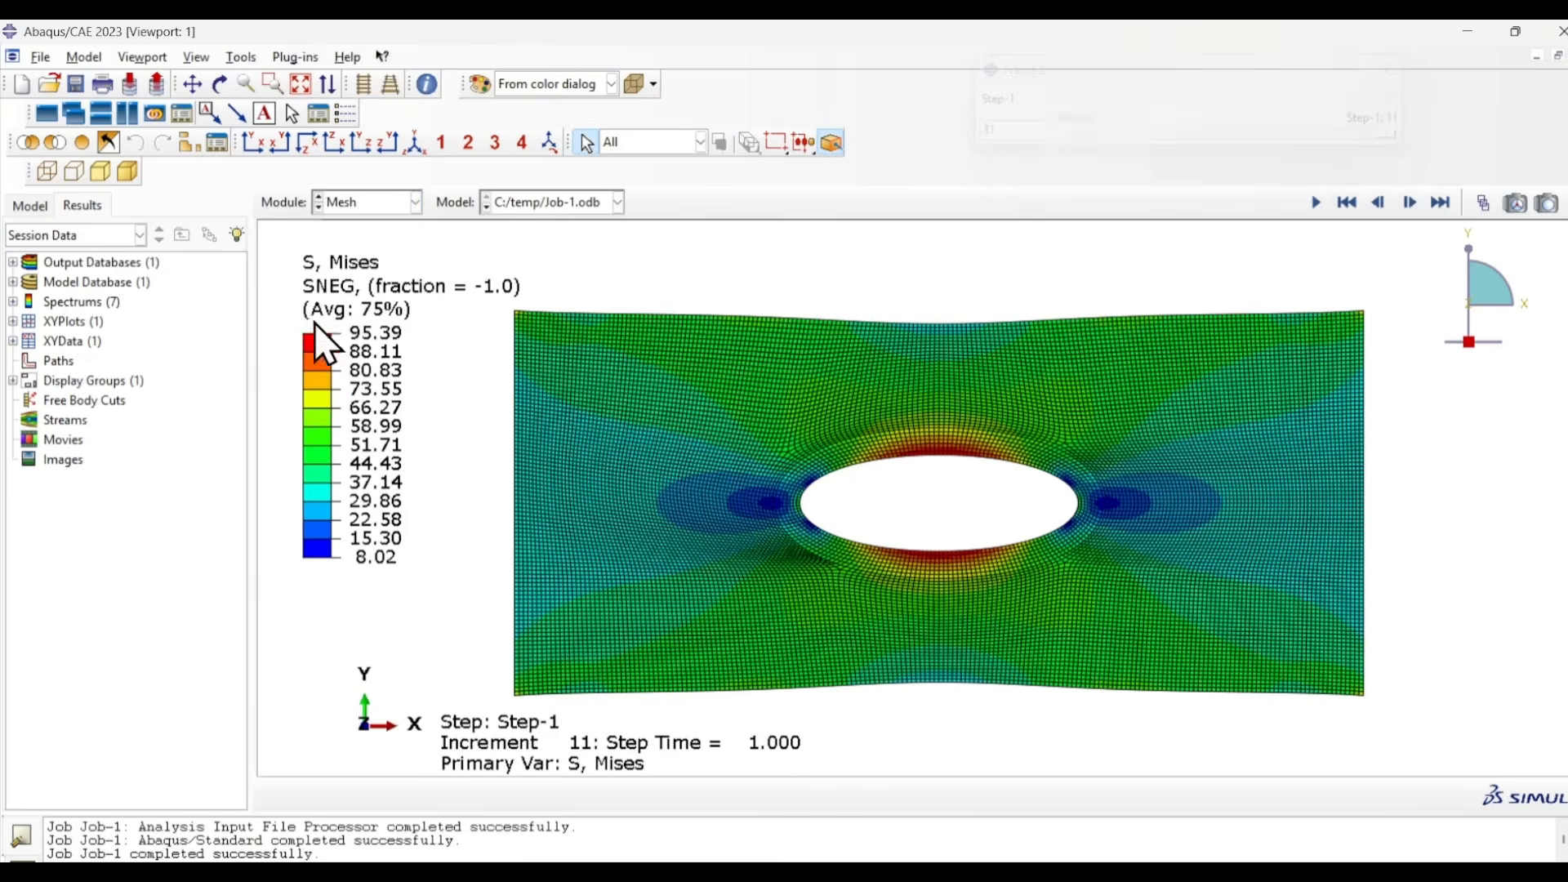
left_click(272, 237)
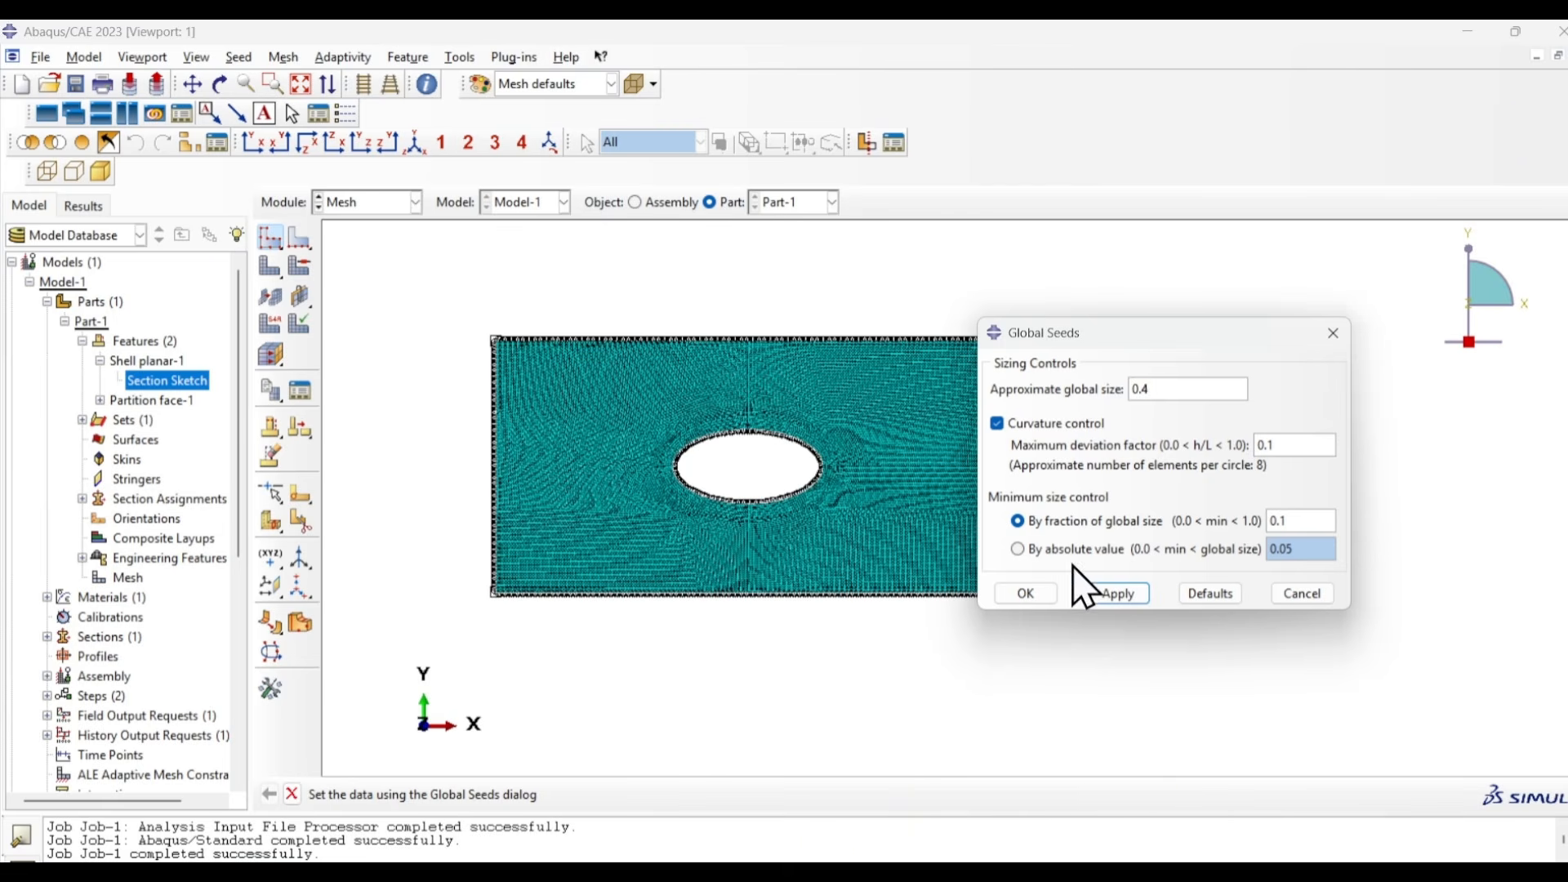
left_click(1025, 594)
left_click(137, 328)
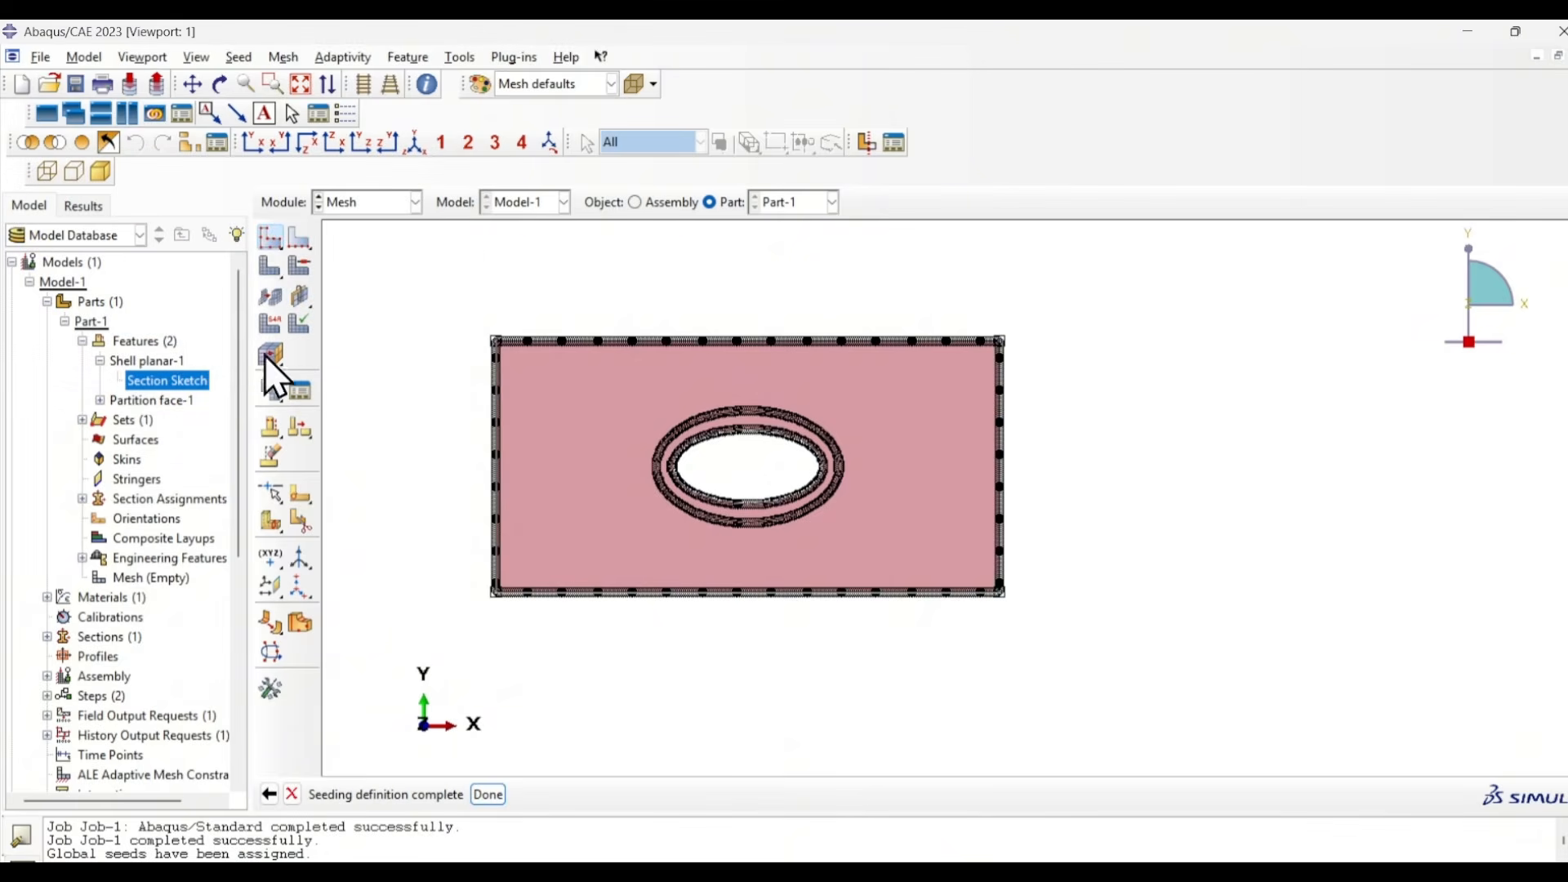
left_click(270, 263)
left_click(438, 795)
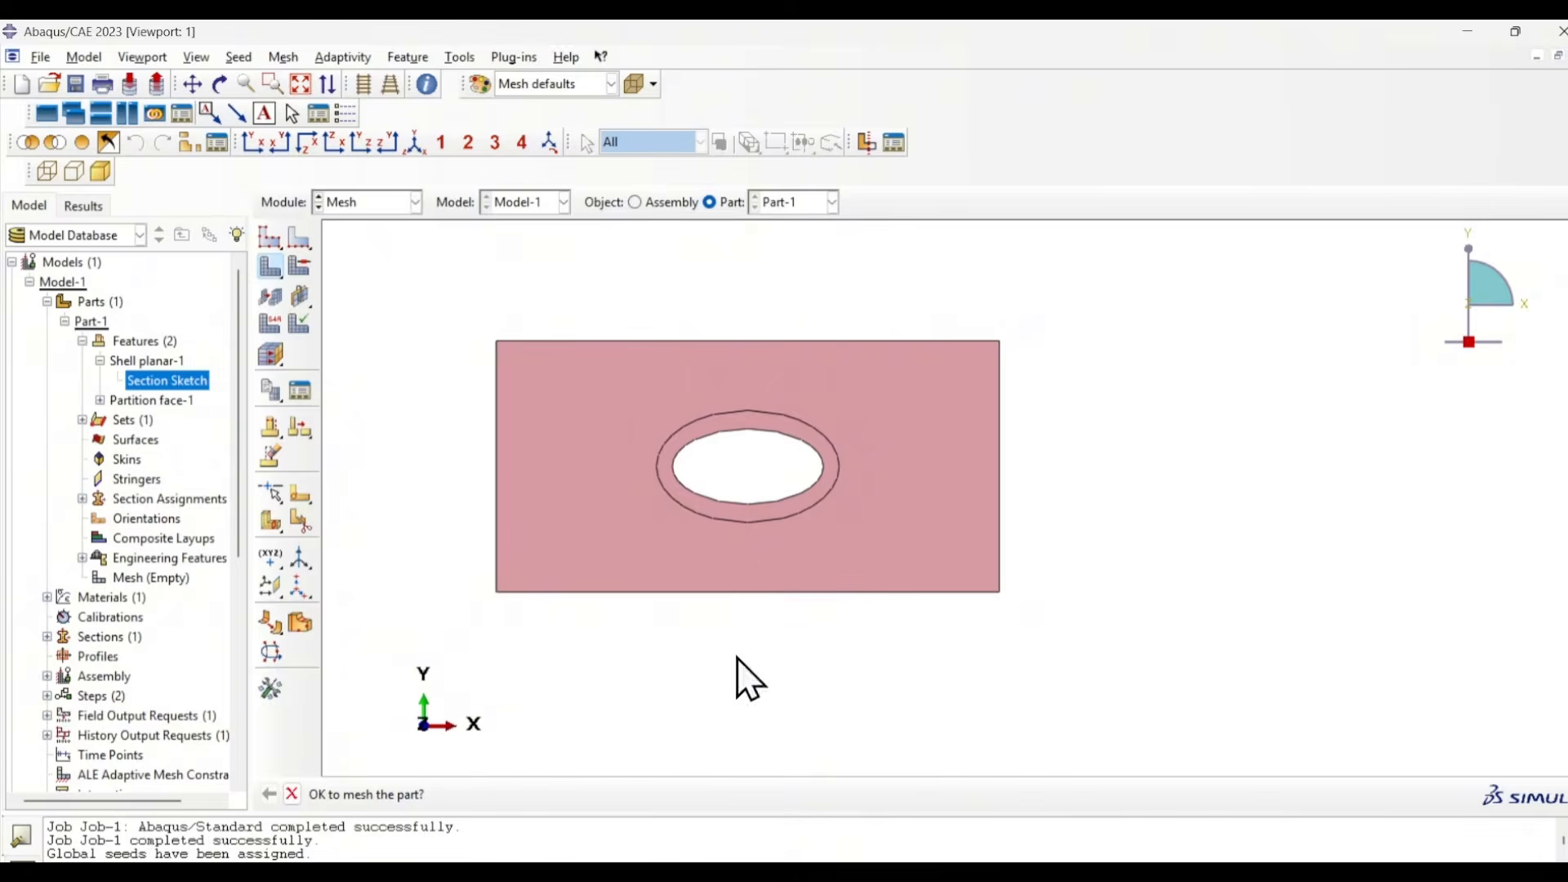
- Resubmit Job-1 with the 0.4 mm mesh and accept overwriting the existing job files
left_click(369, 204)
left_click(376, 380)
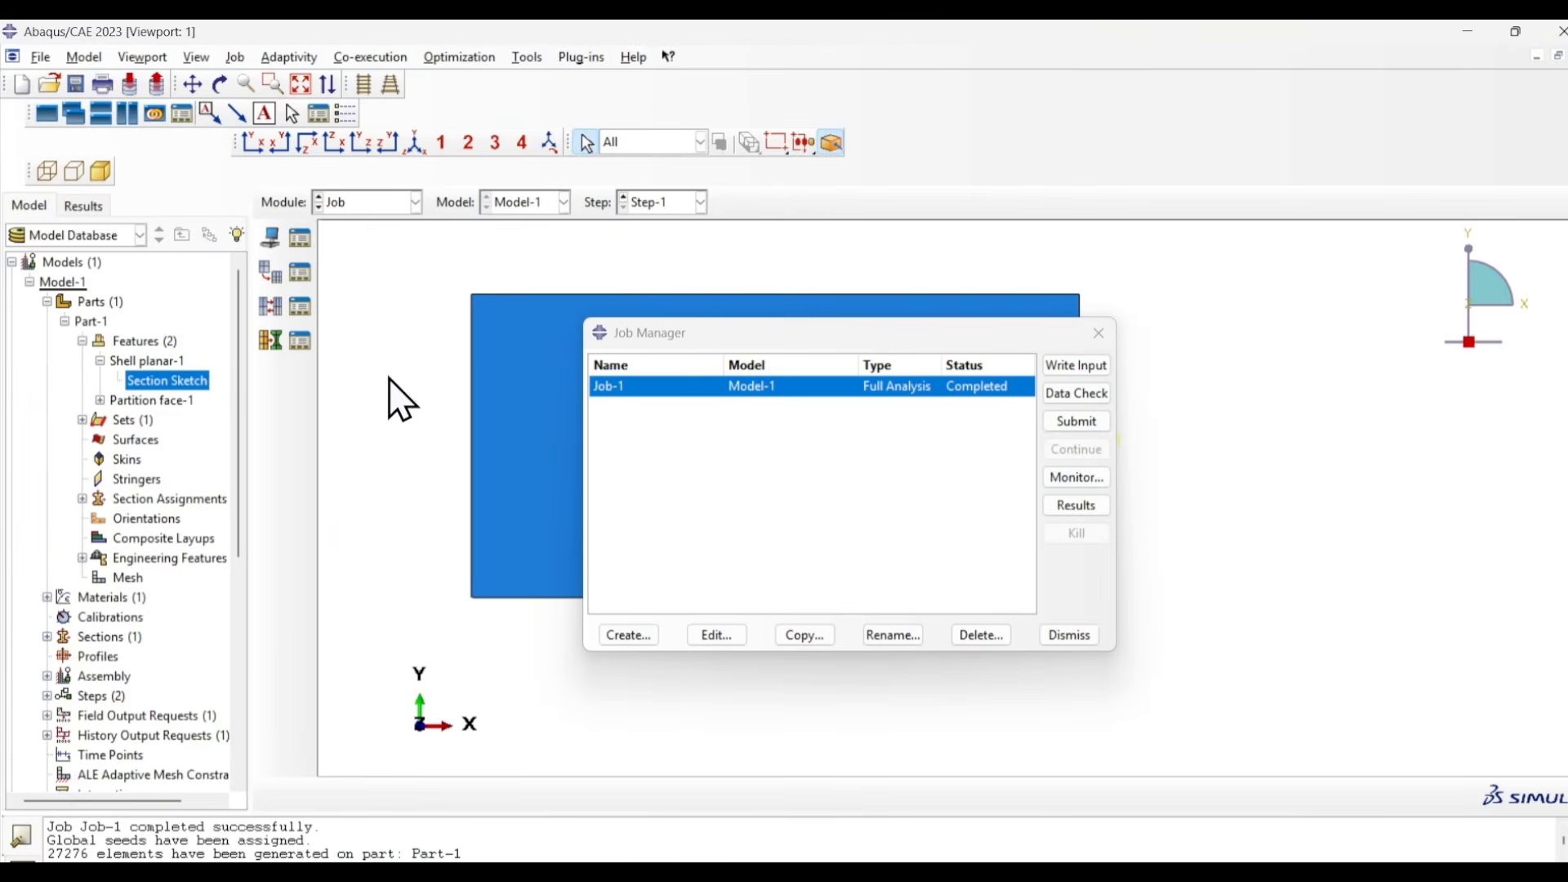
left_click(1076, 422)
left_click(69, 417)
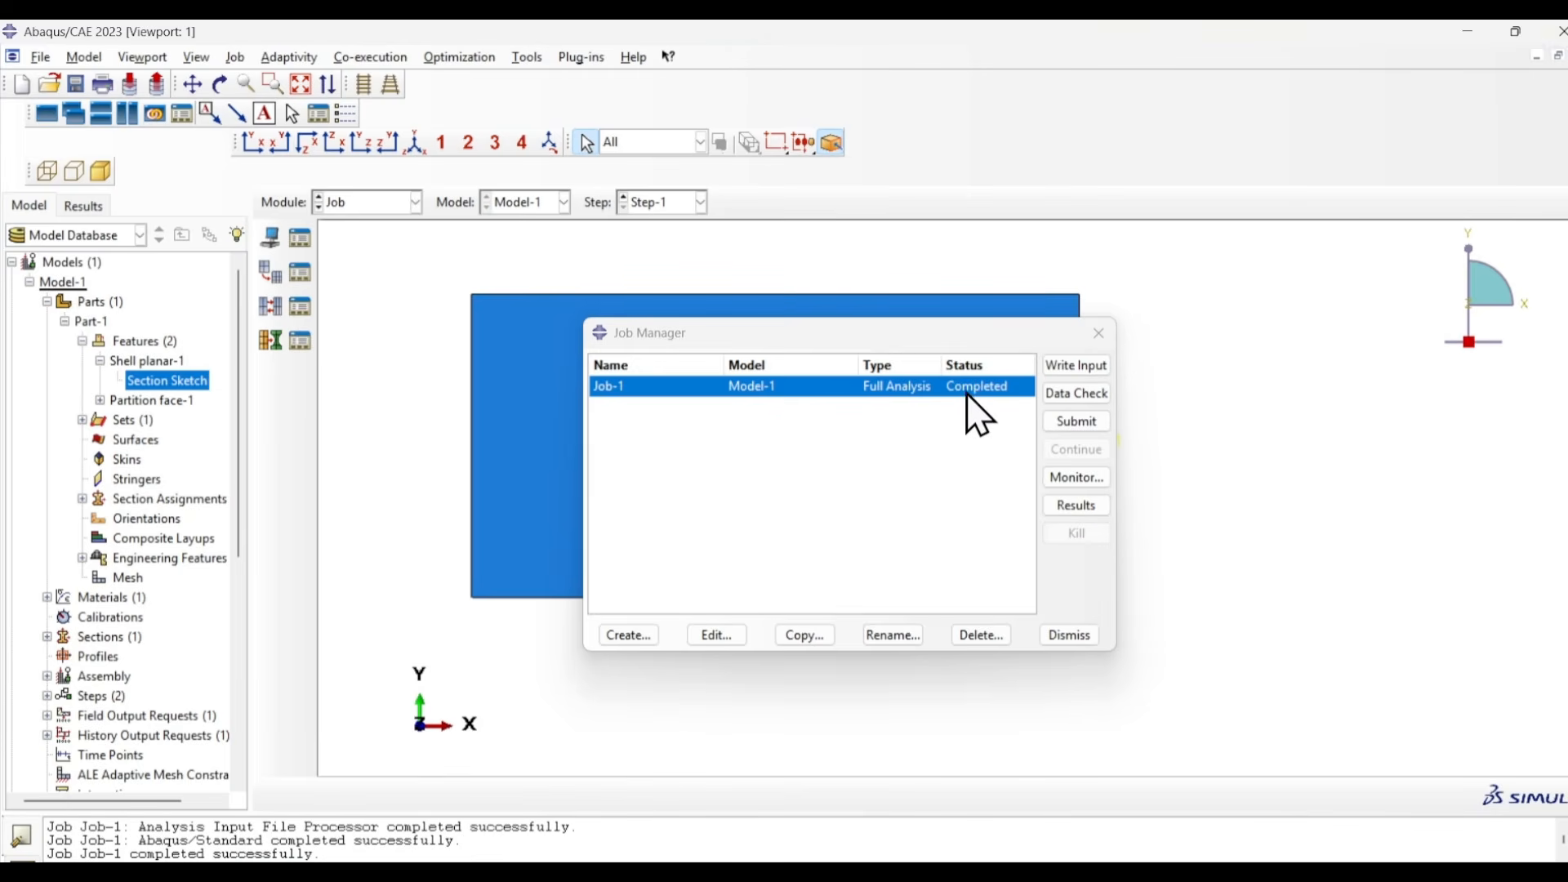
- Open the Job-1 results for the 0.4 mm mesh and display von Mises stress contours on the deformed plate in the XY view
left_click(1076, 506)
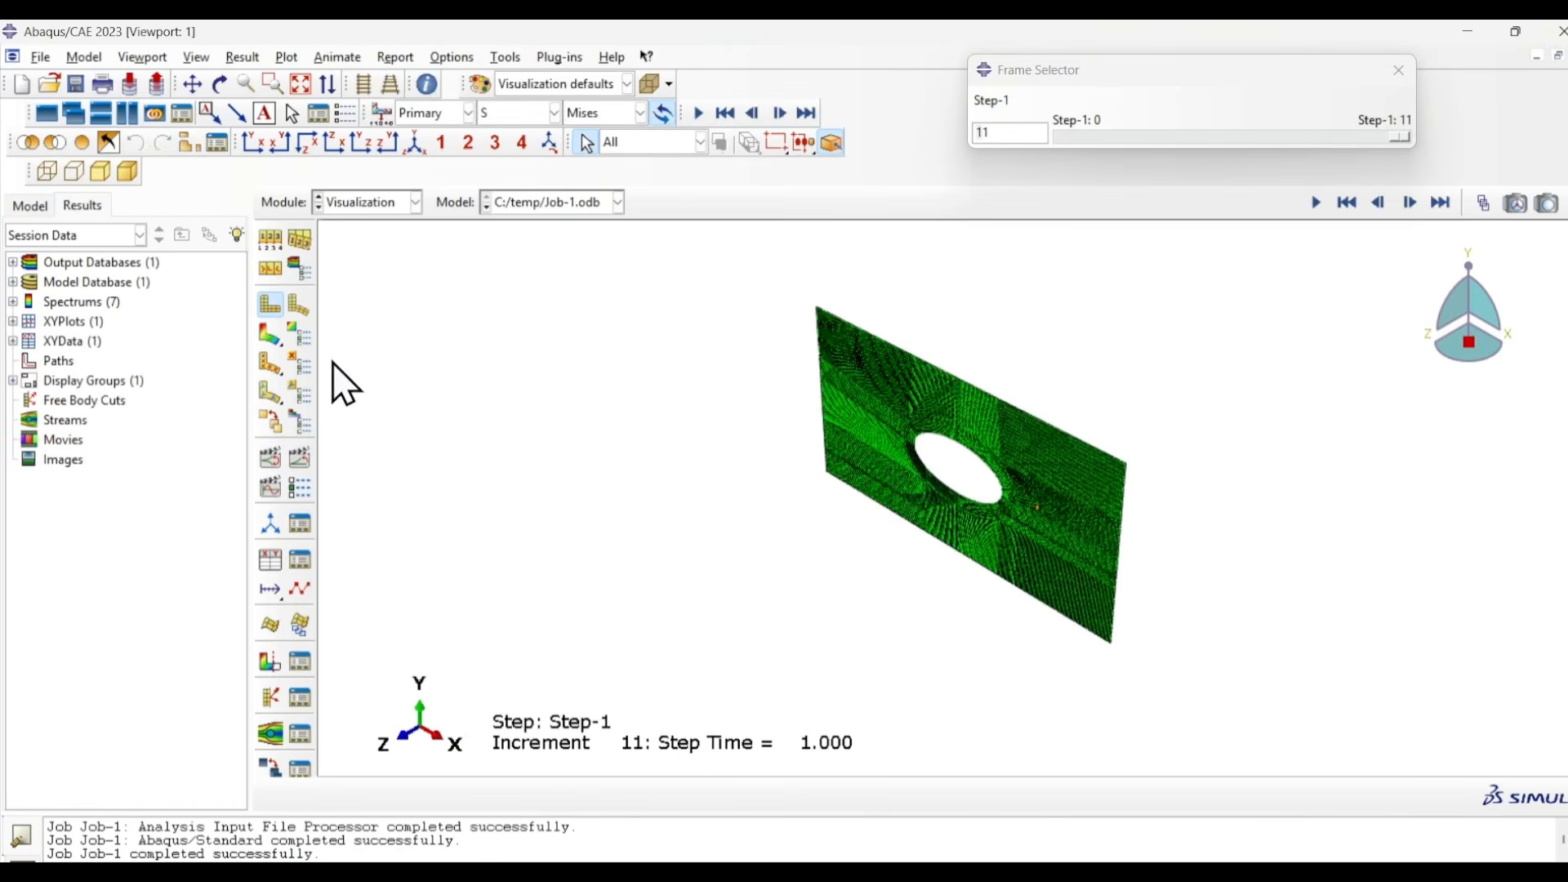
left_click(256, 147)
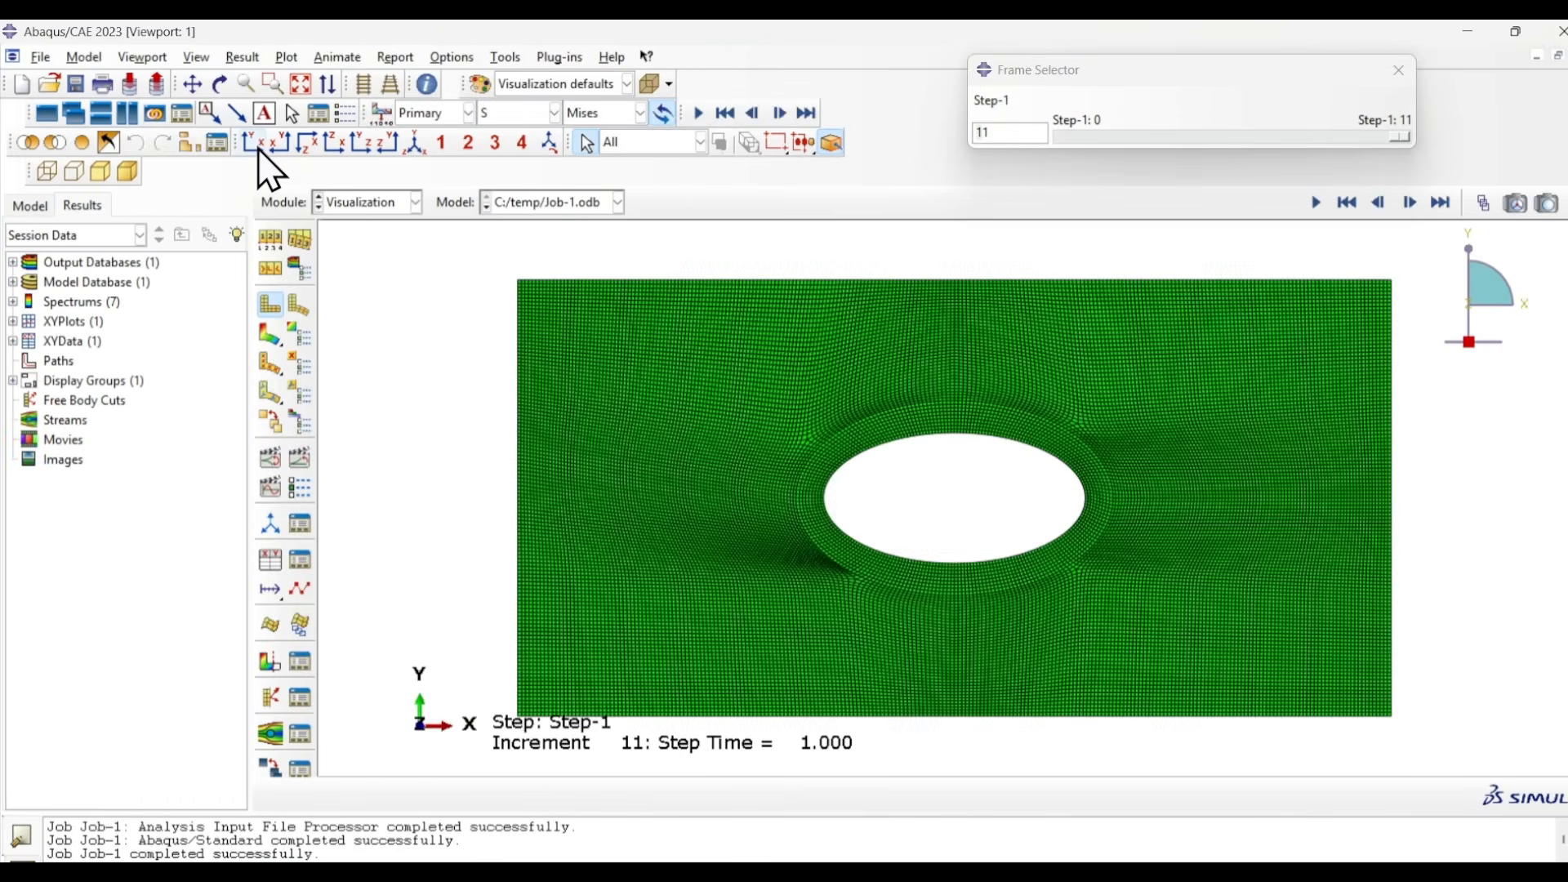
left_click(267, 335)
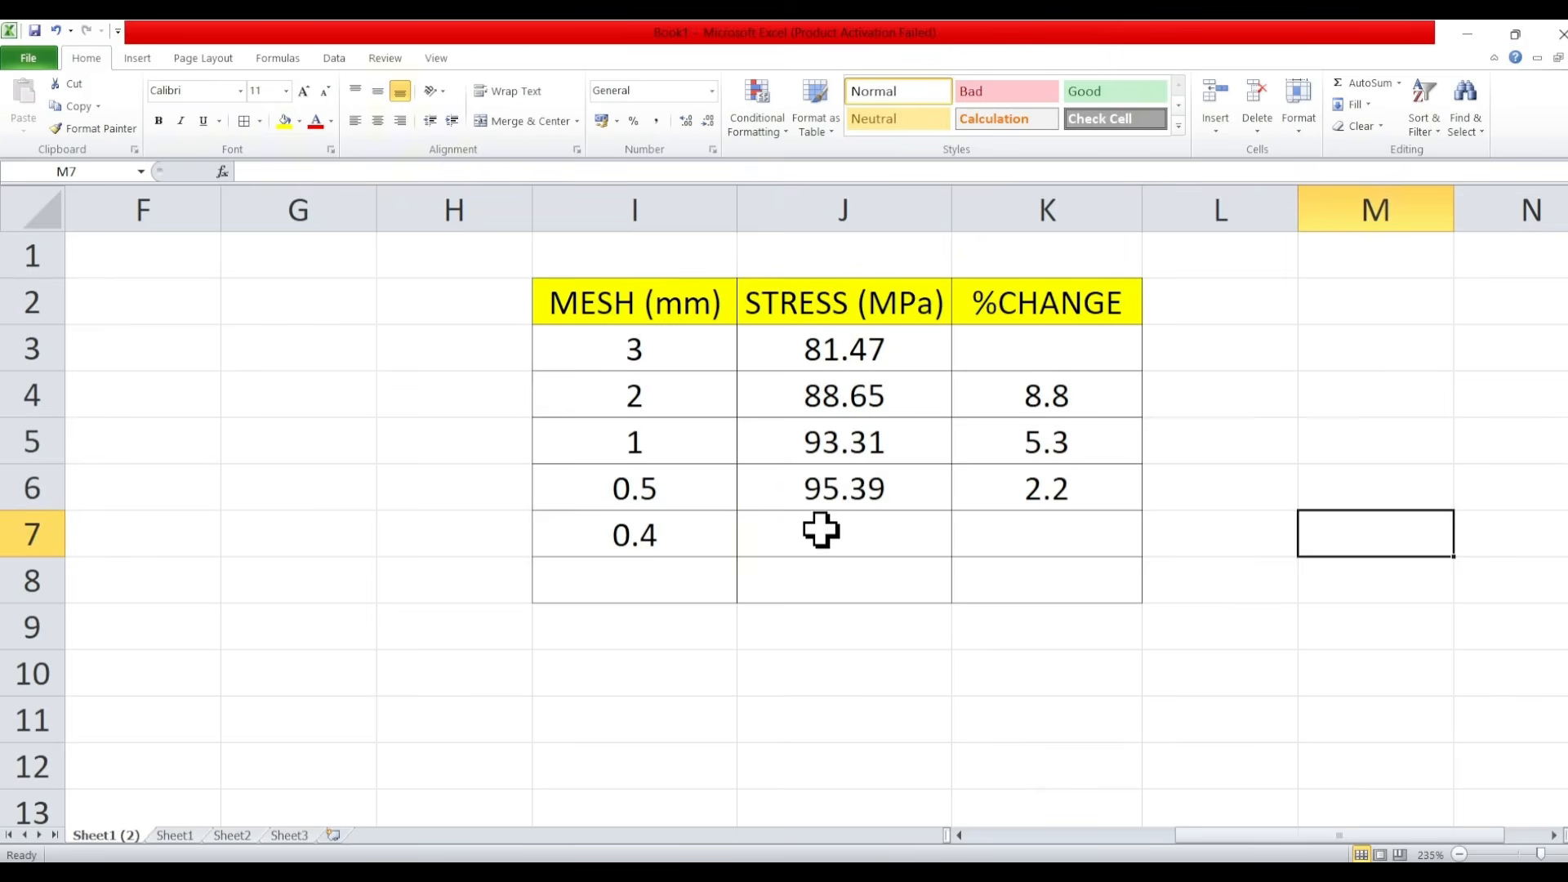
- Switch to Excel, enter the 0.4 mm mesh stress, 96.04 MPa, in cell J7 and copy the %CHANGE formula from K6 to K7
left_click(821, 529)
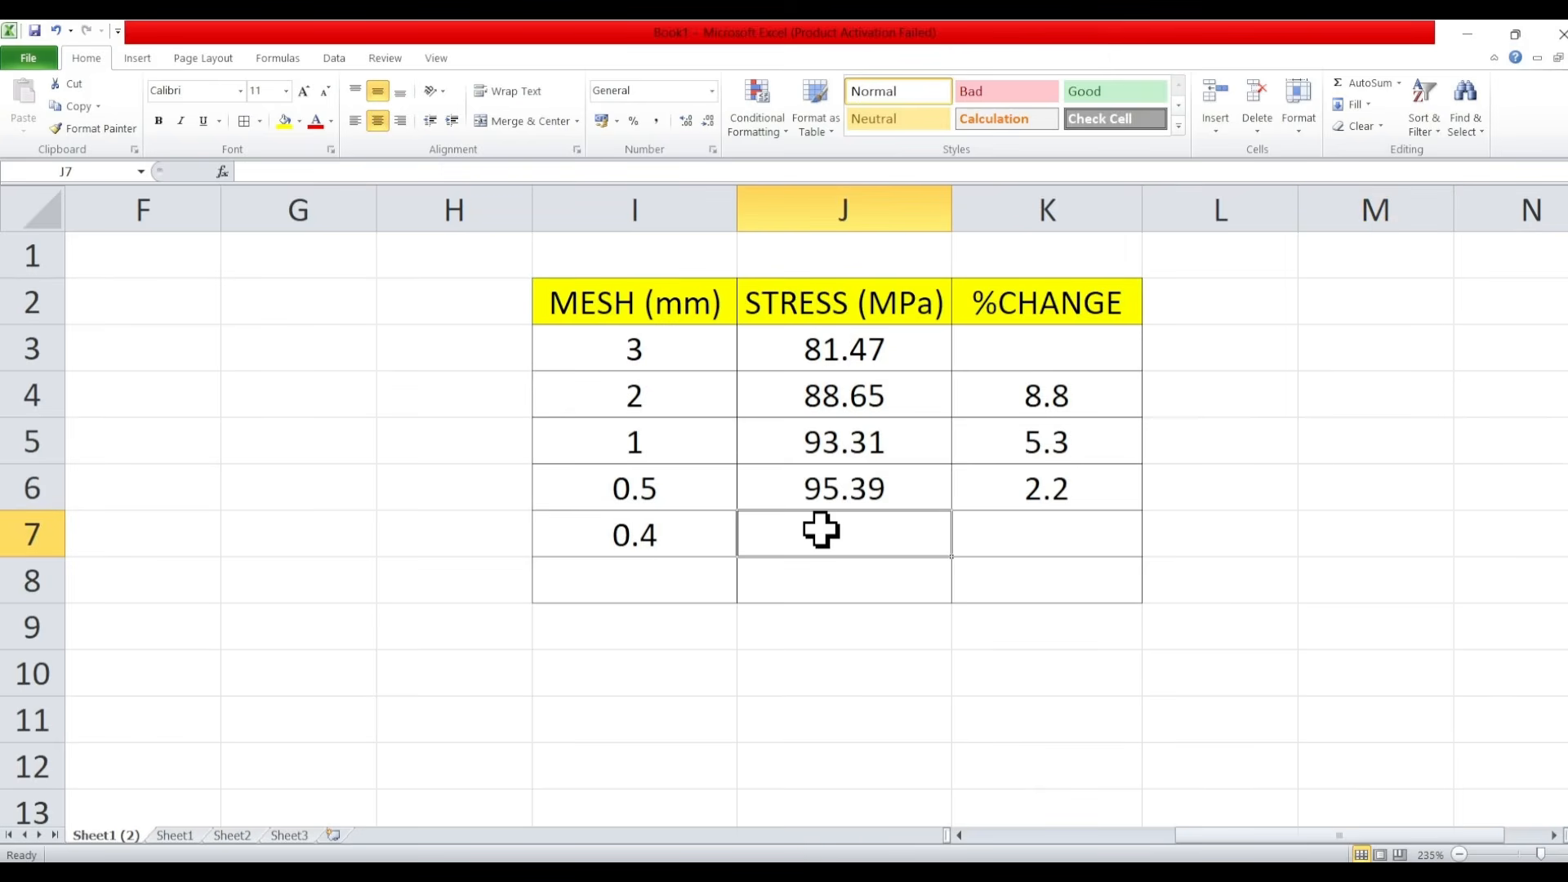
type("96.04")
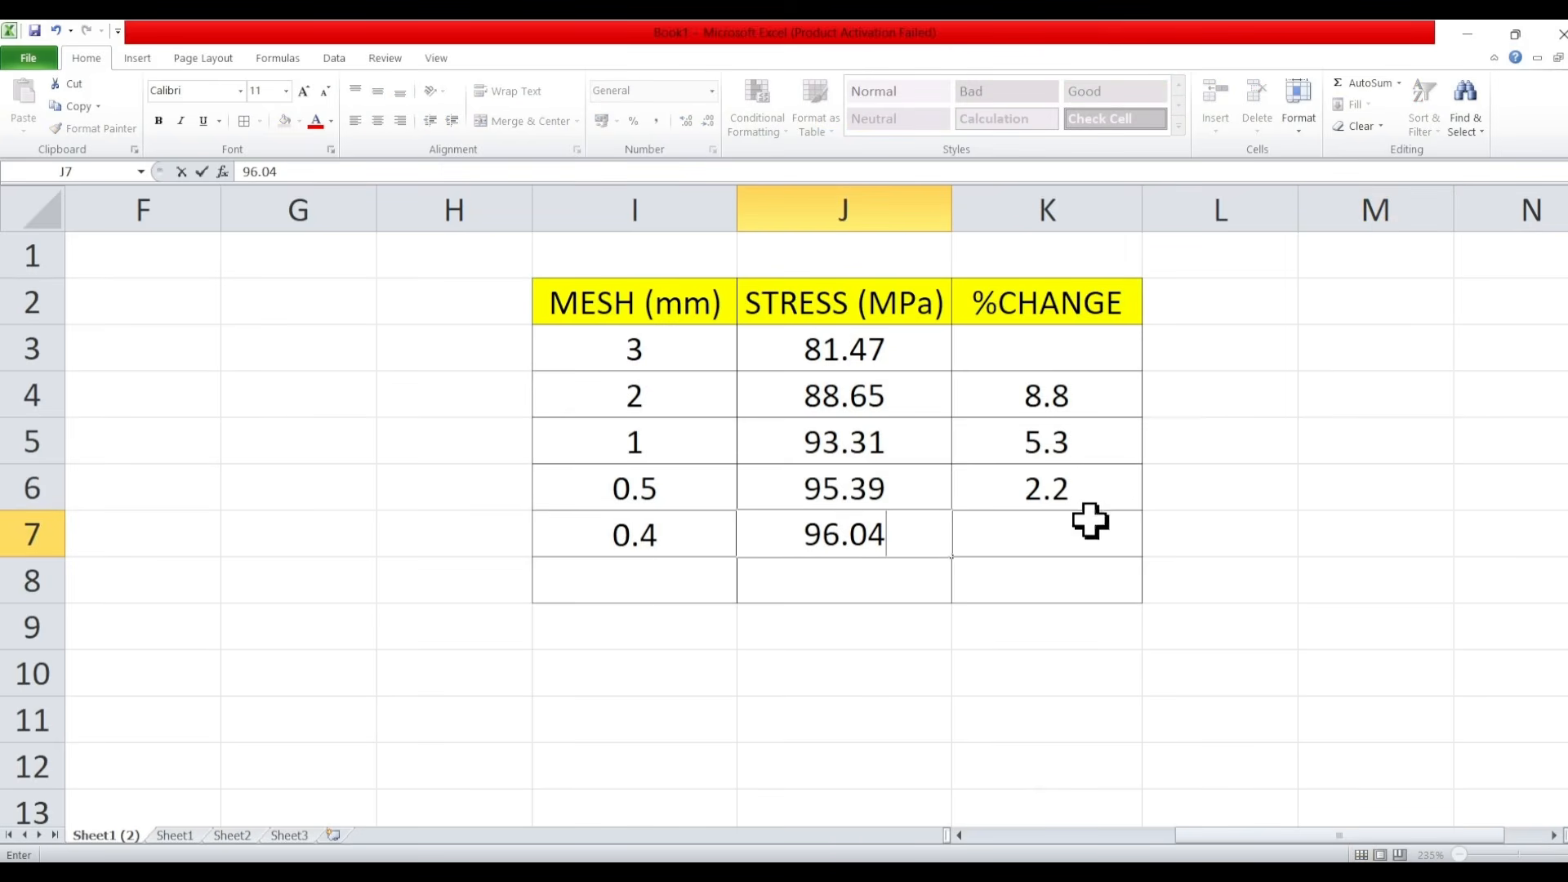
left_click(1172, 525)
left_click(1061, 494)
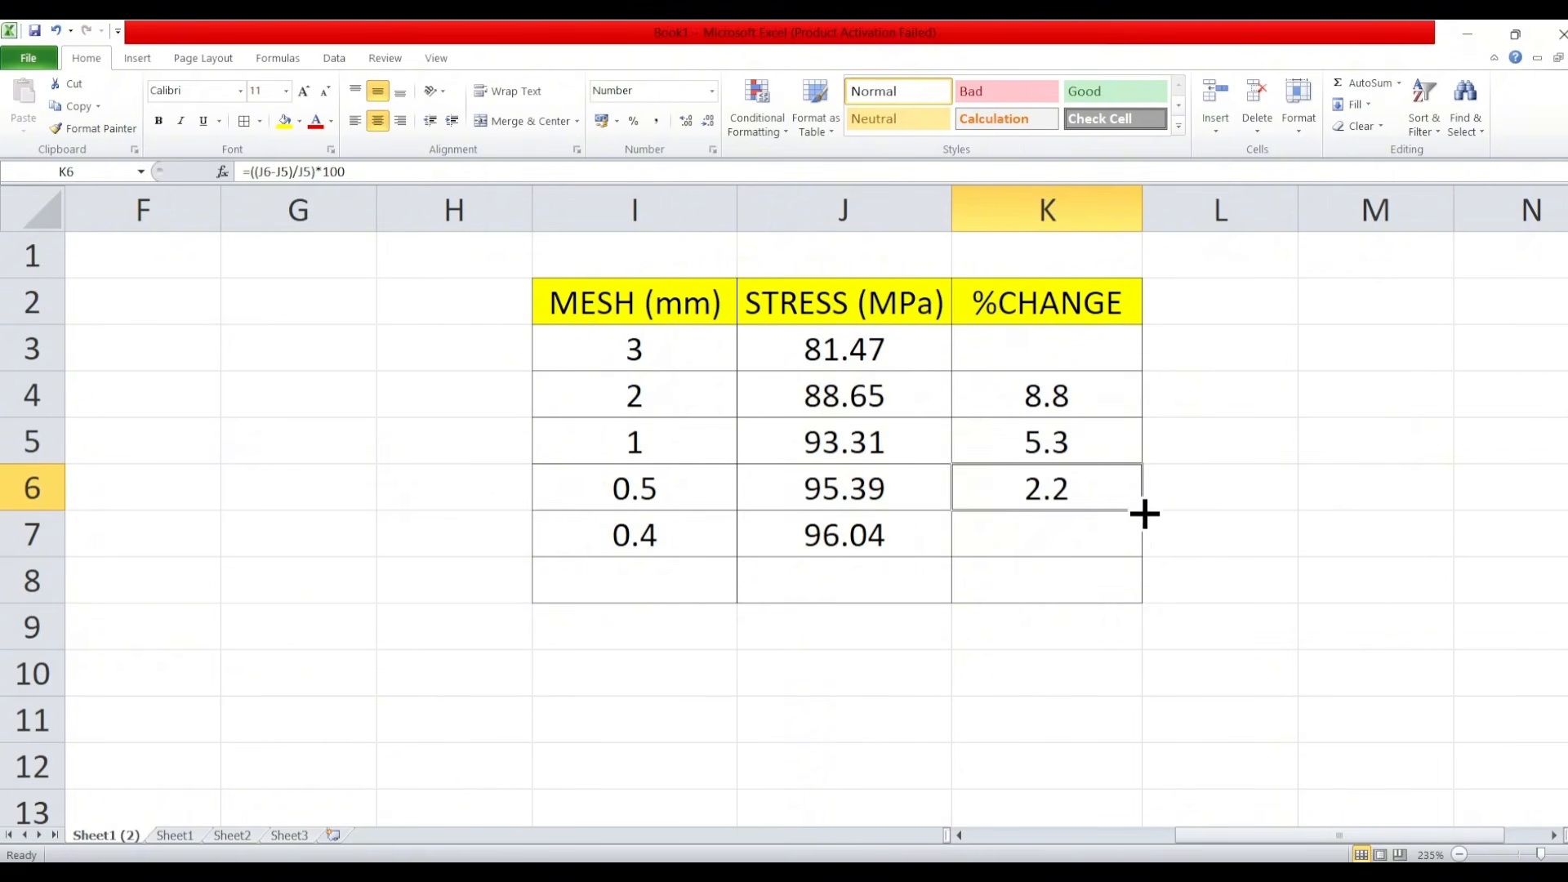
left_click_drag(1144, 512, 1139, 544)
left_click(1256, 490)
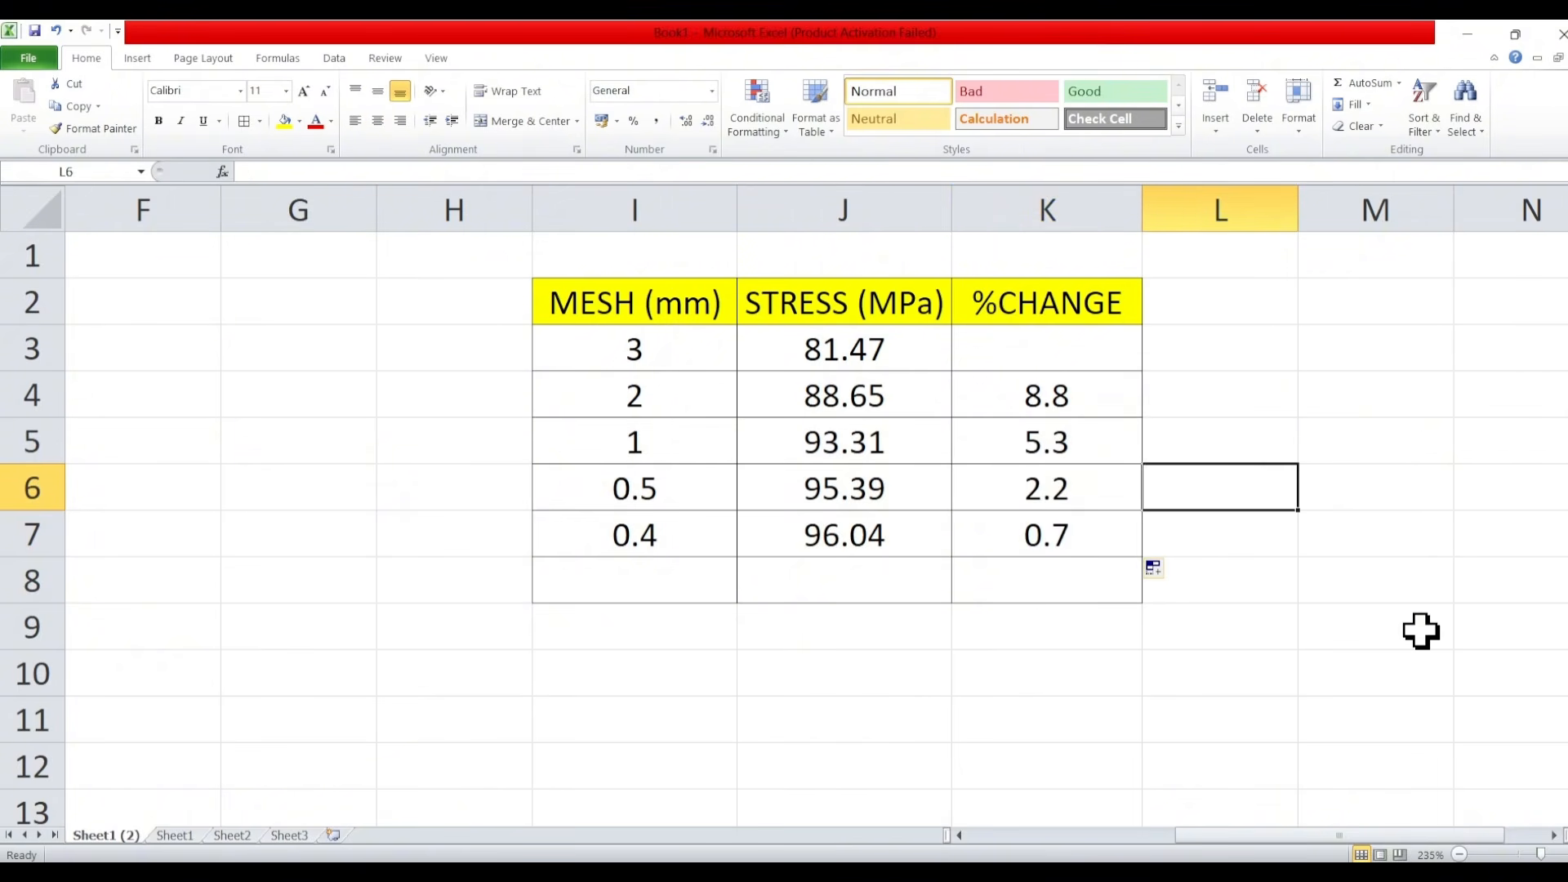
- Enter mesh size 0.3 in cell I8 and remesh the plate in Abaqus with a global seed size of 0.3, deleting the invalidated mesh
left_click(611, 574)
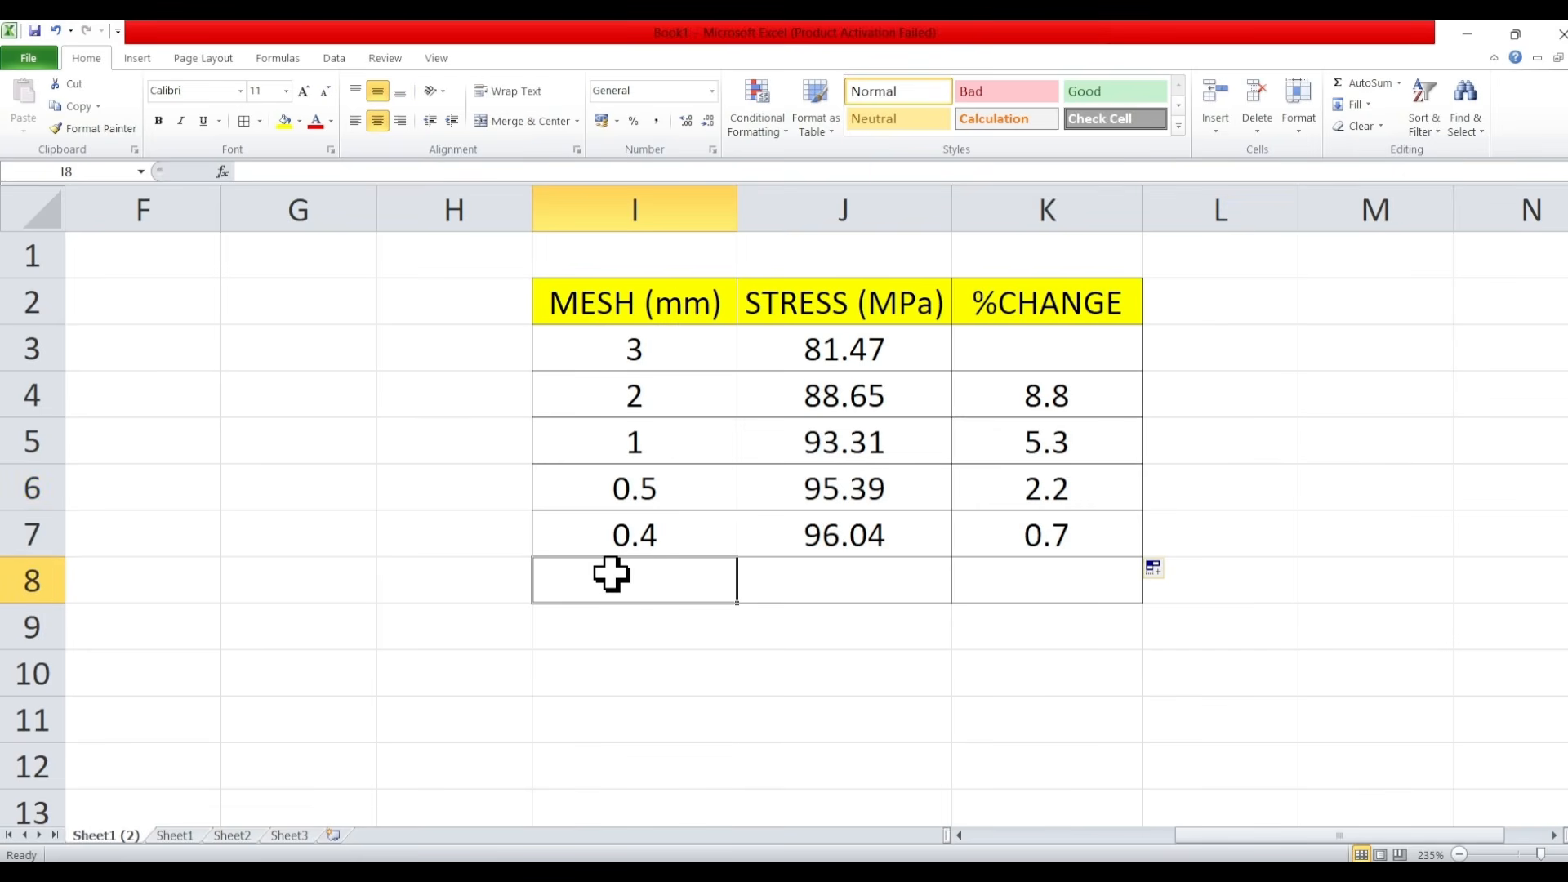
type("0.3")
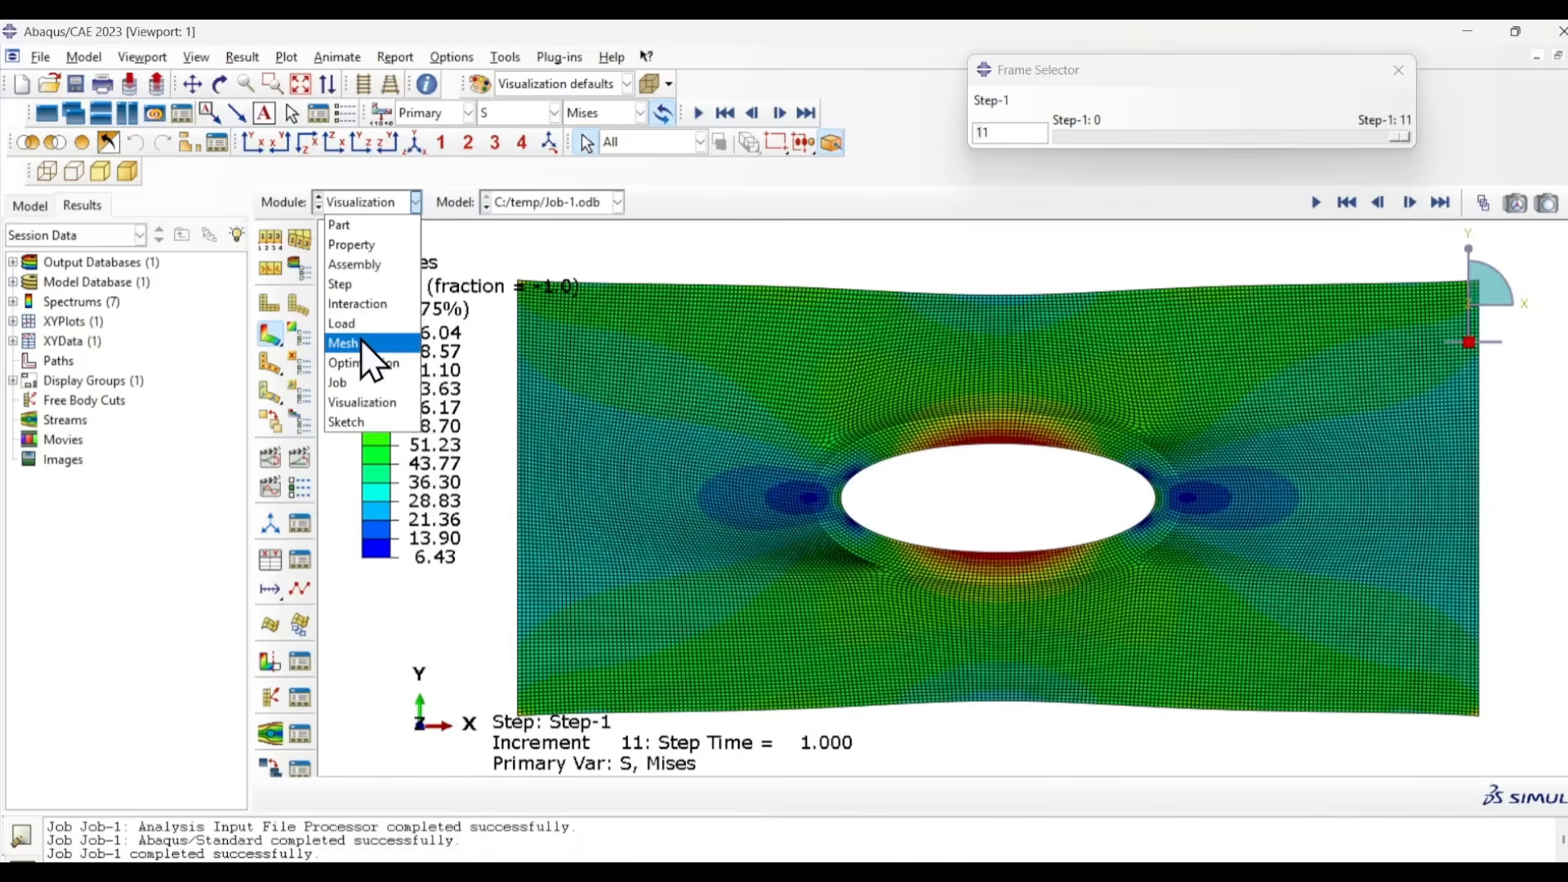
left_click(362, 343)
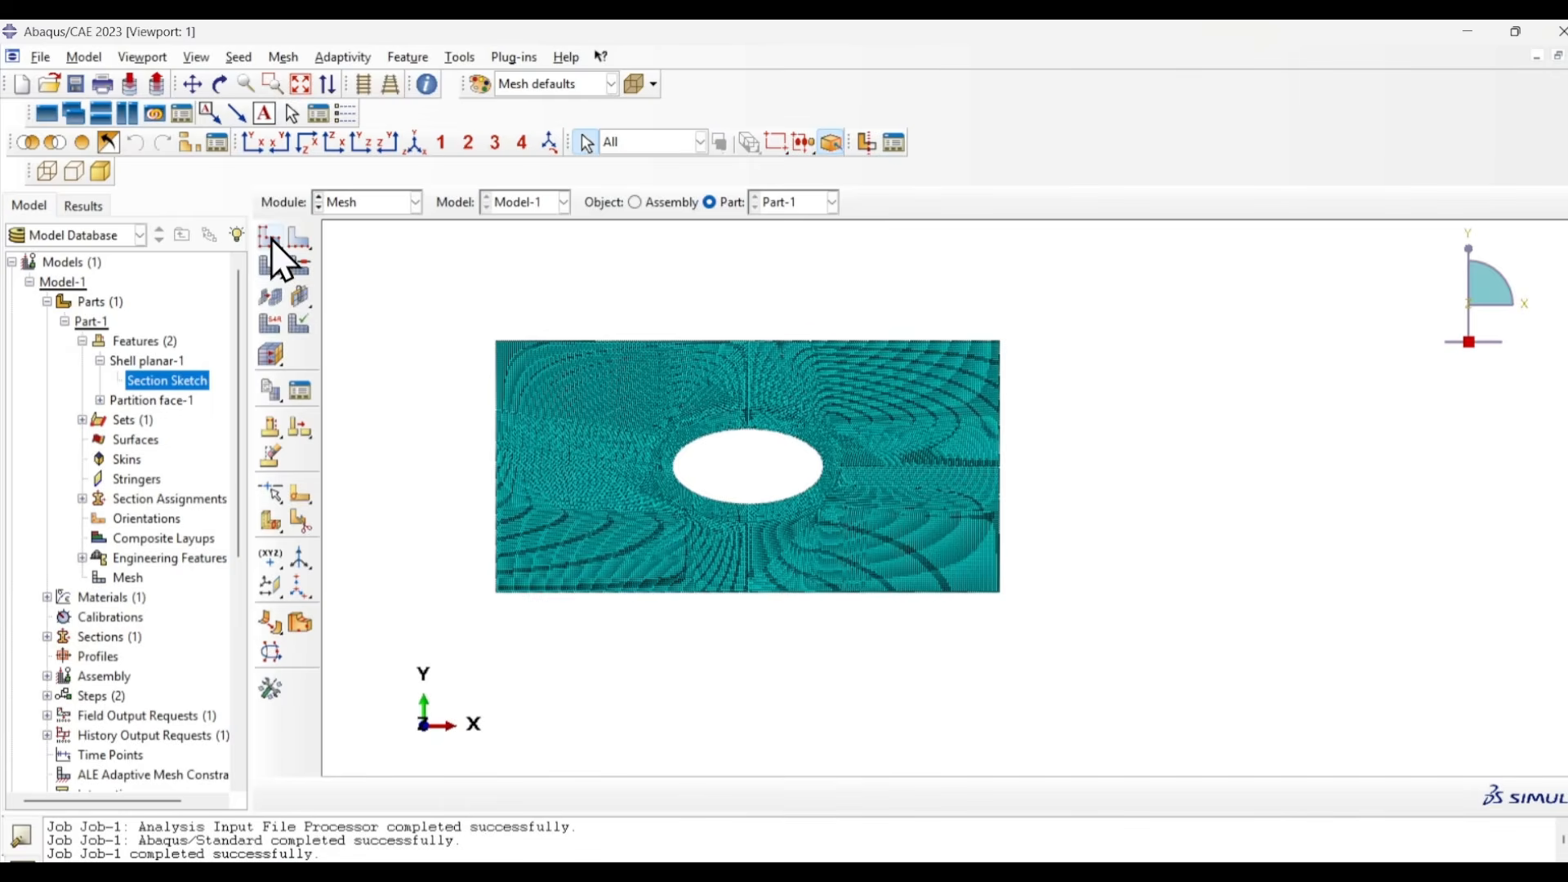
left_click(271, 238)
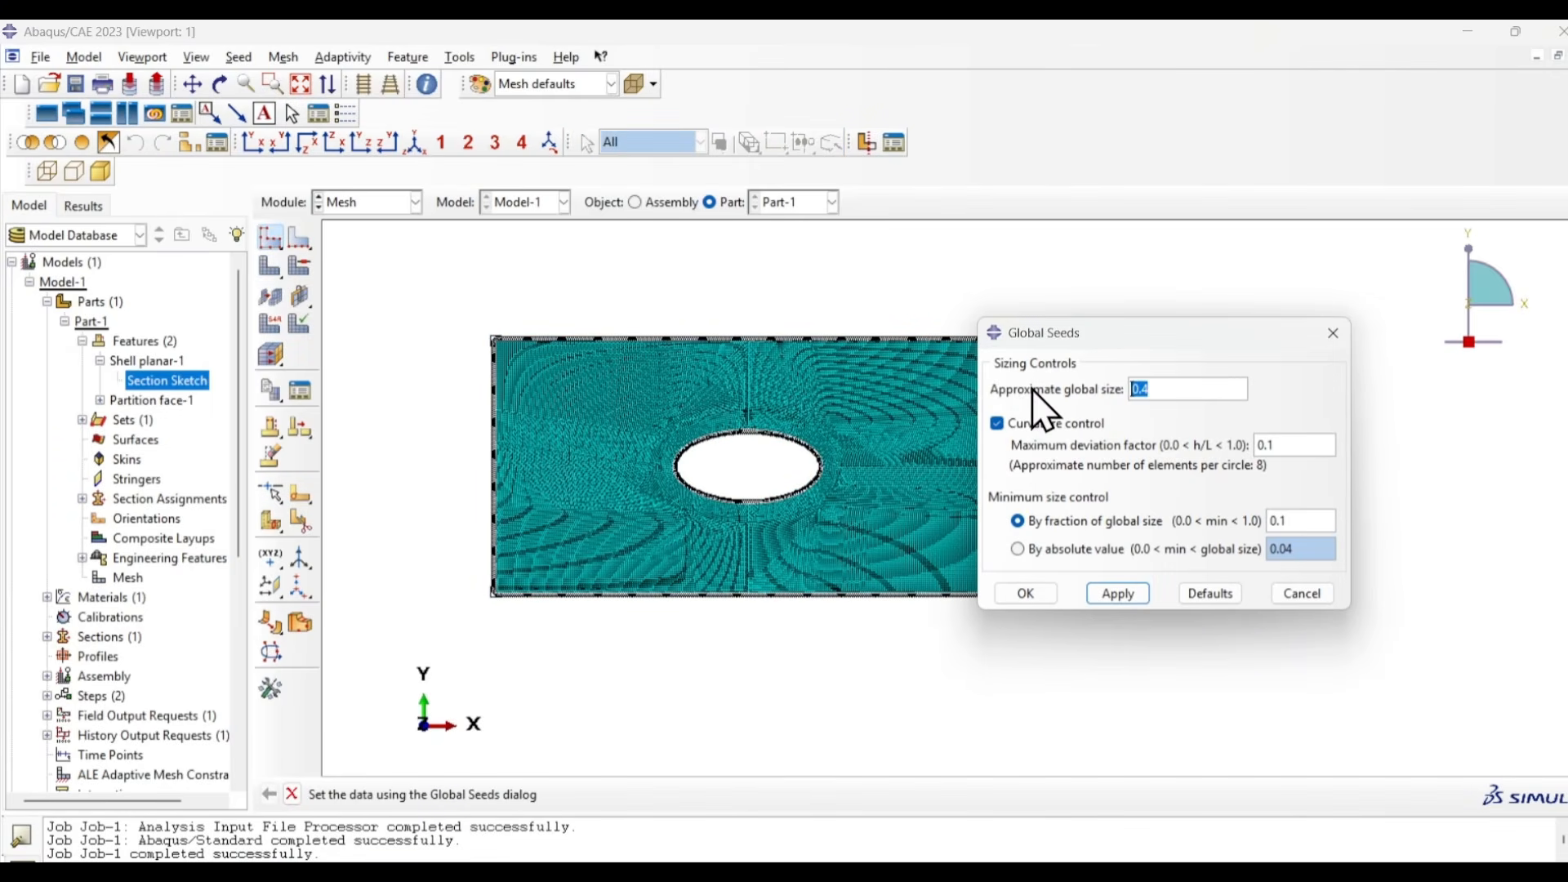
type("0.3")
left_click(1031, 593)
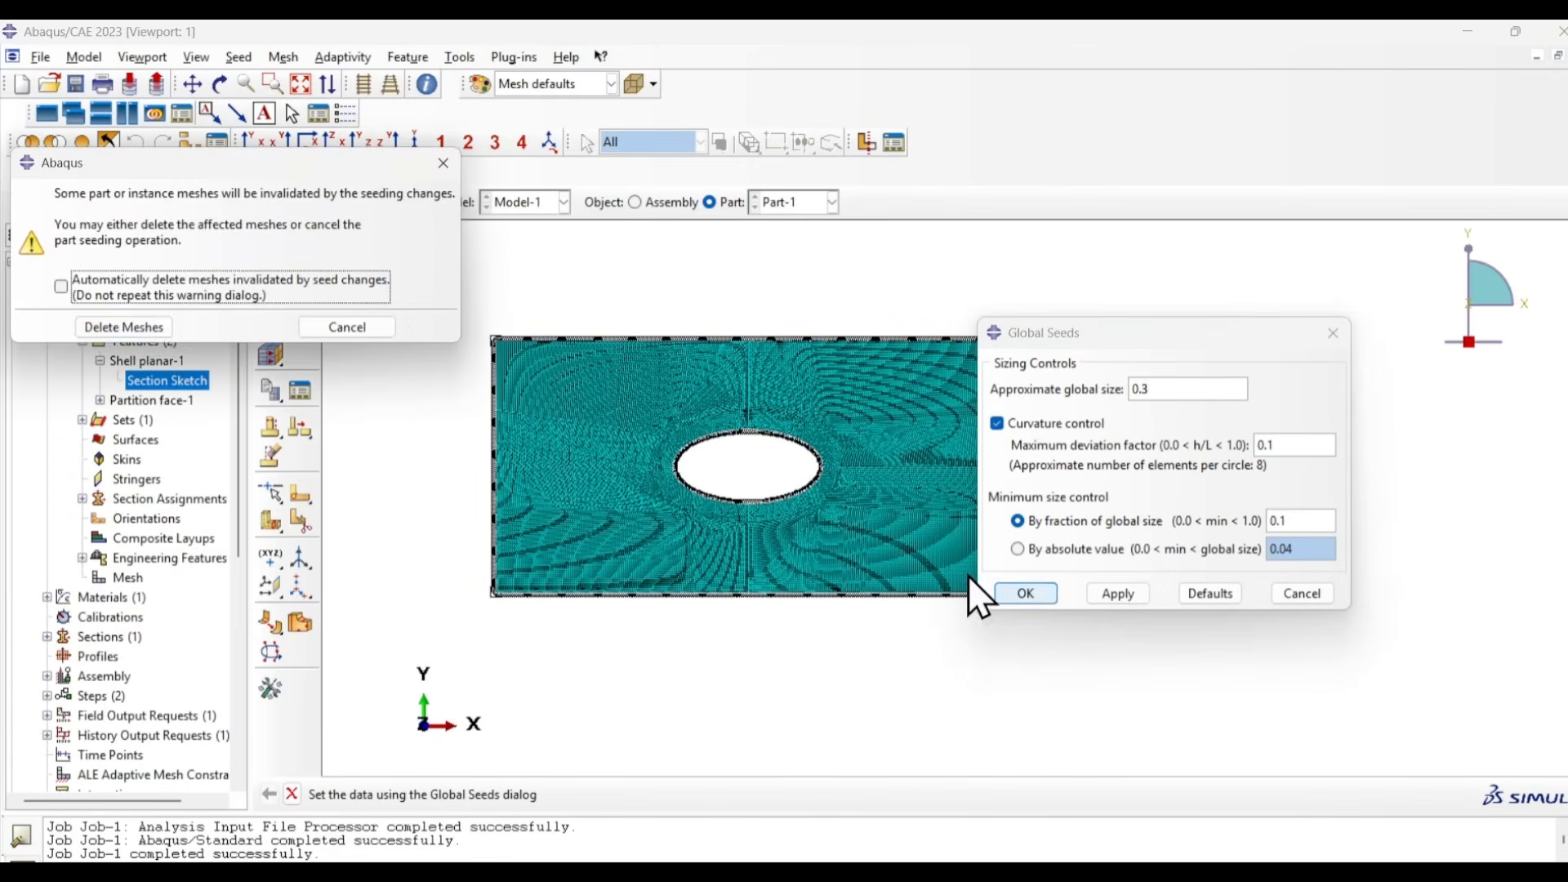
left_click(147, 327)
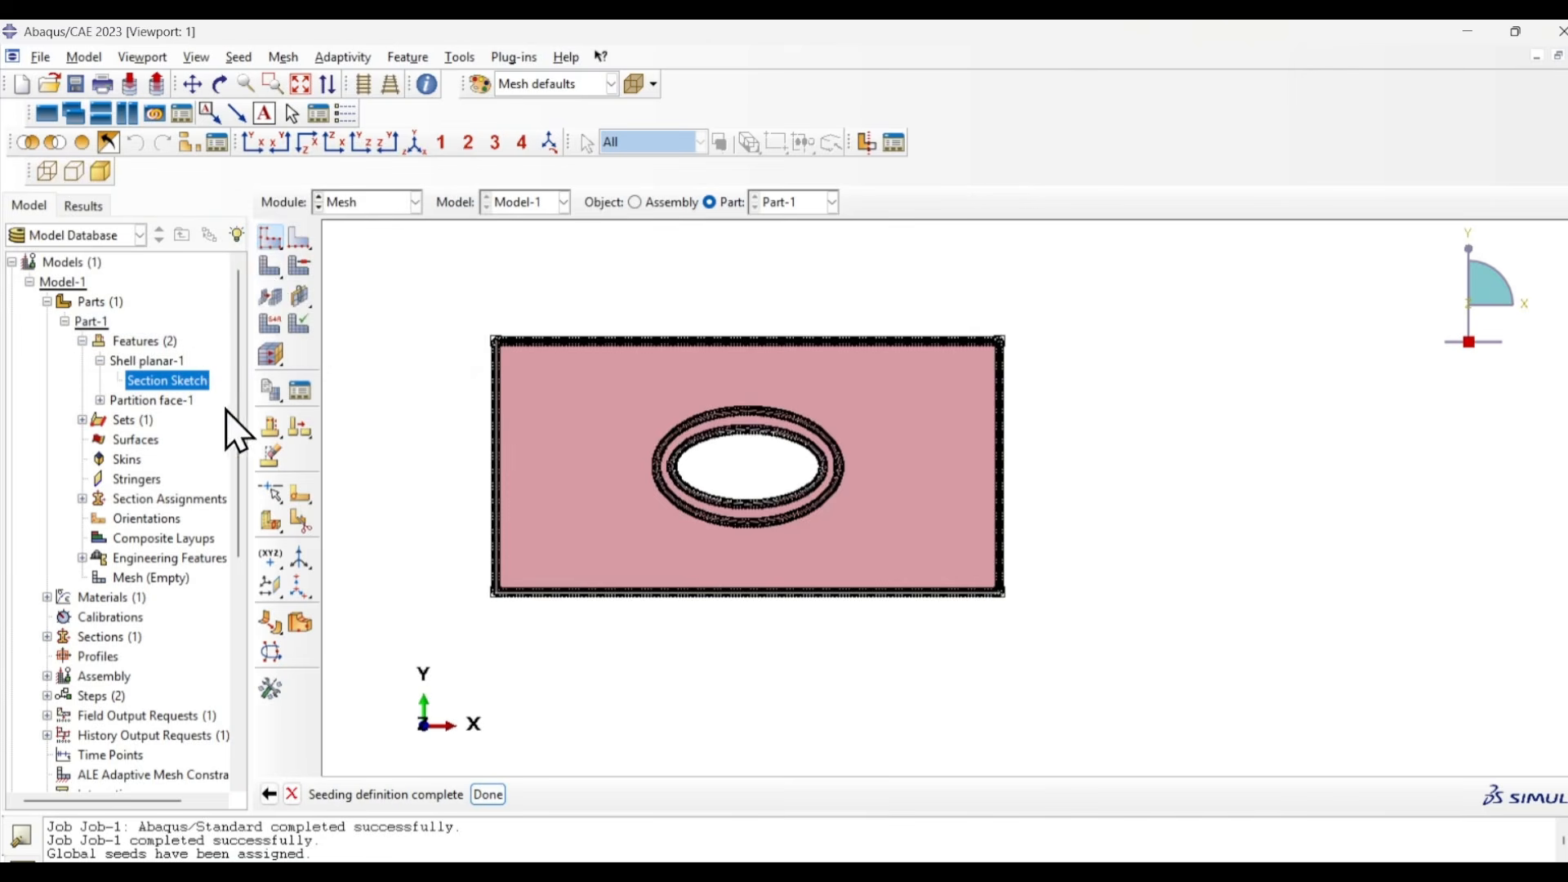
left_click(268, 266)
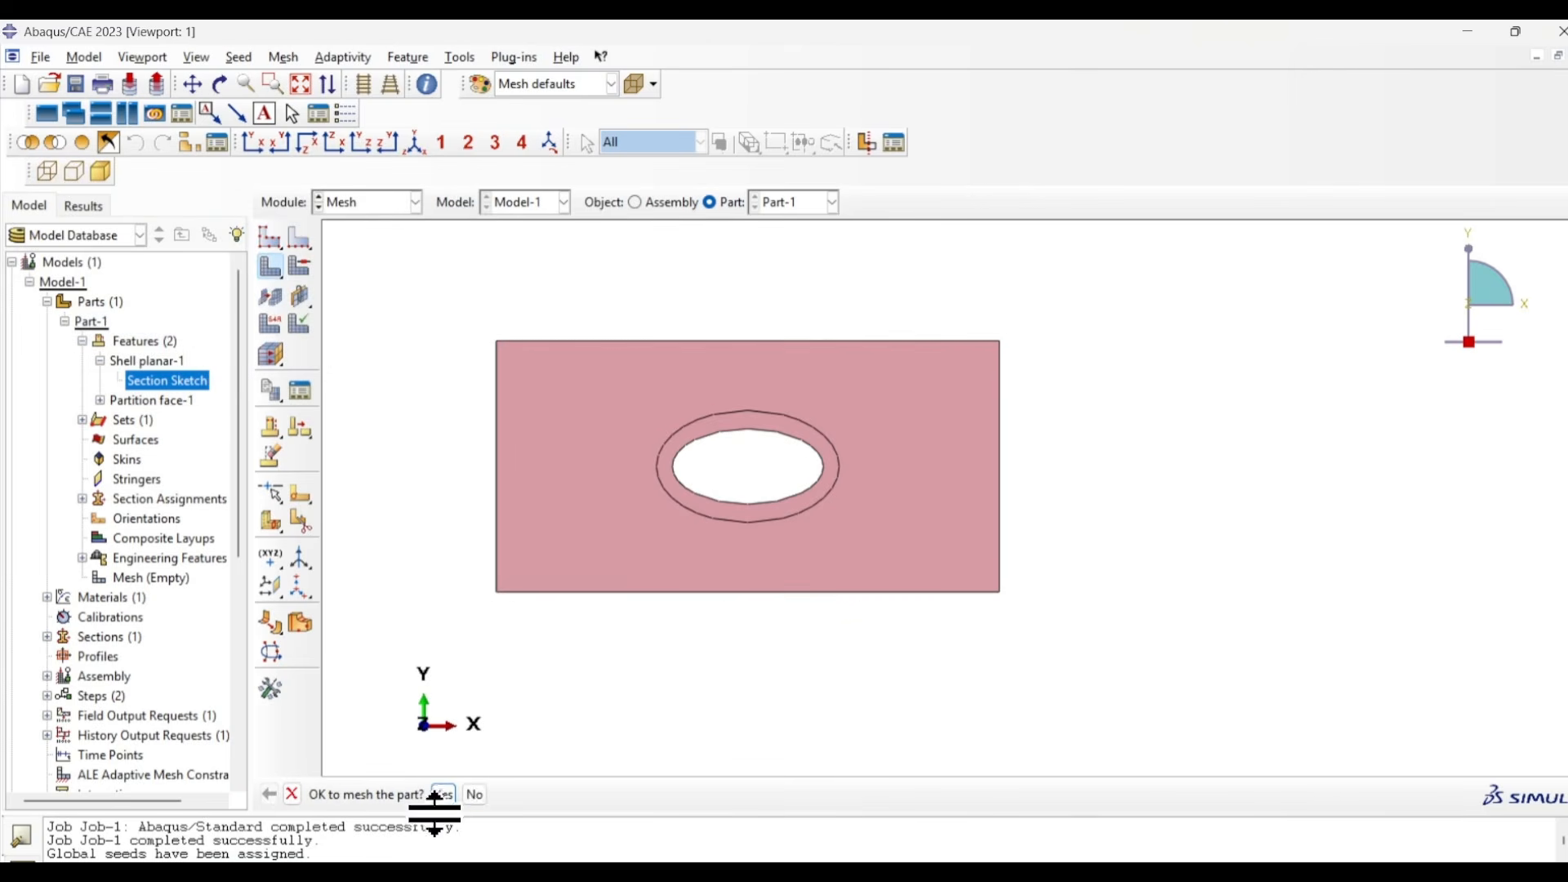
left_click(443, 794)
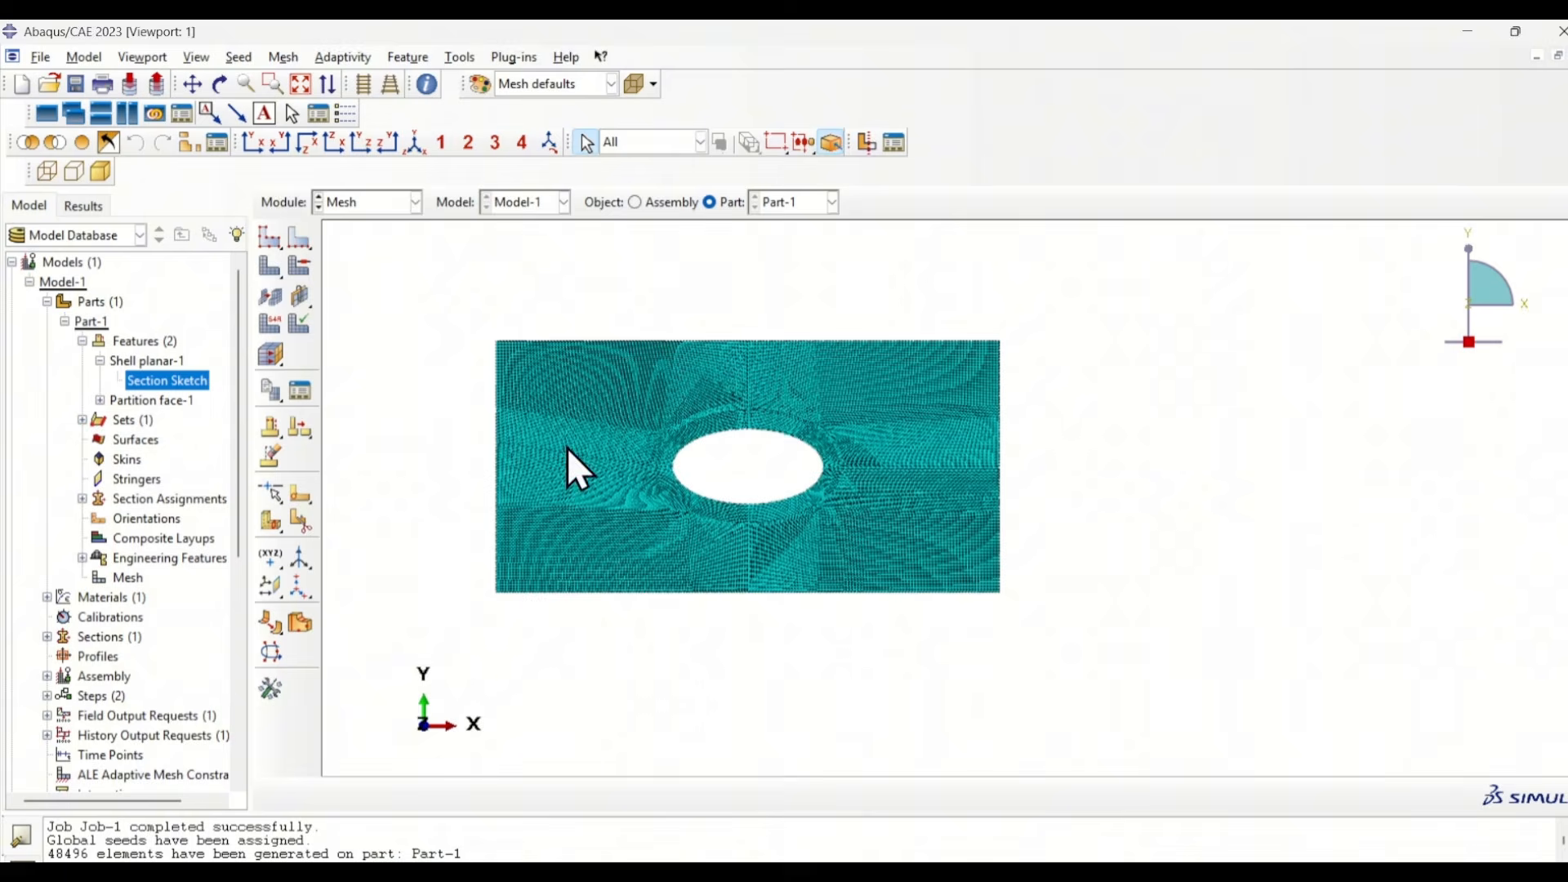
- Resubmit Job-1 with the 0.3 mm mesh and accept overwriting the existing job files
left_click(391, 206)
left_click(360, 384)
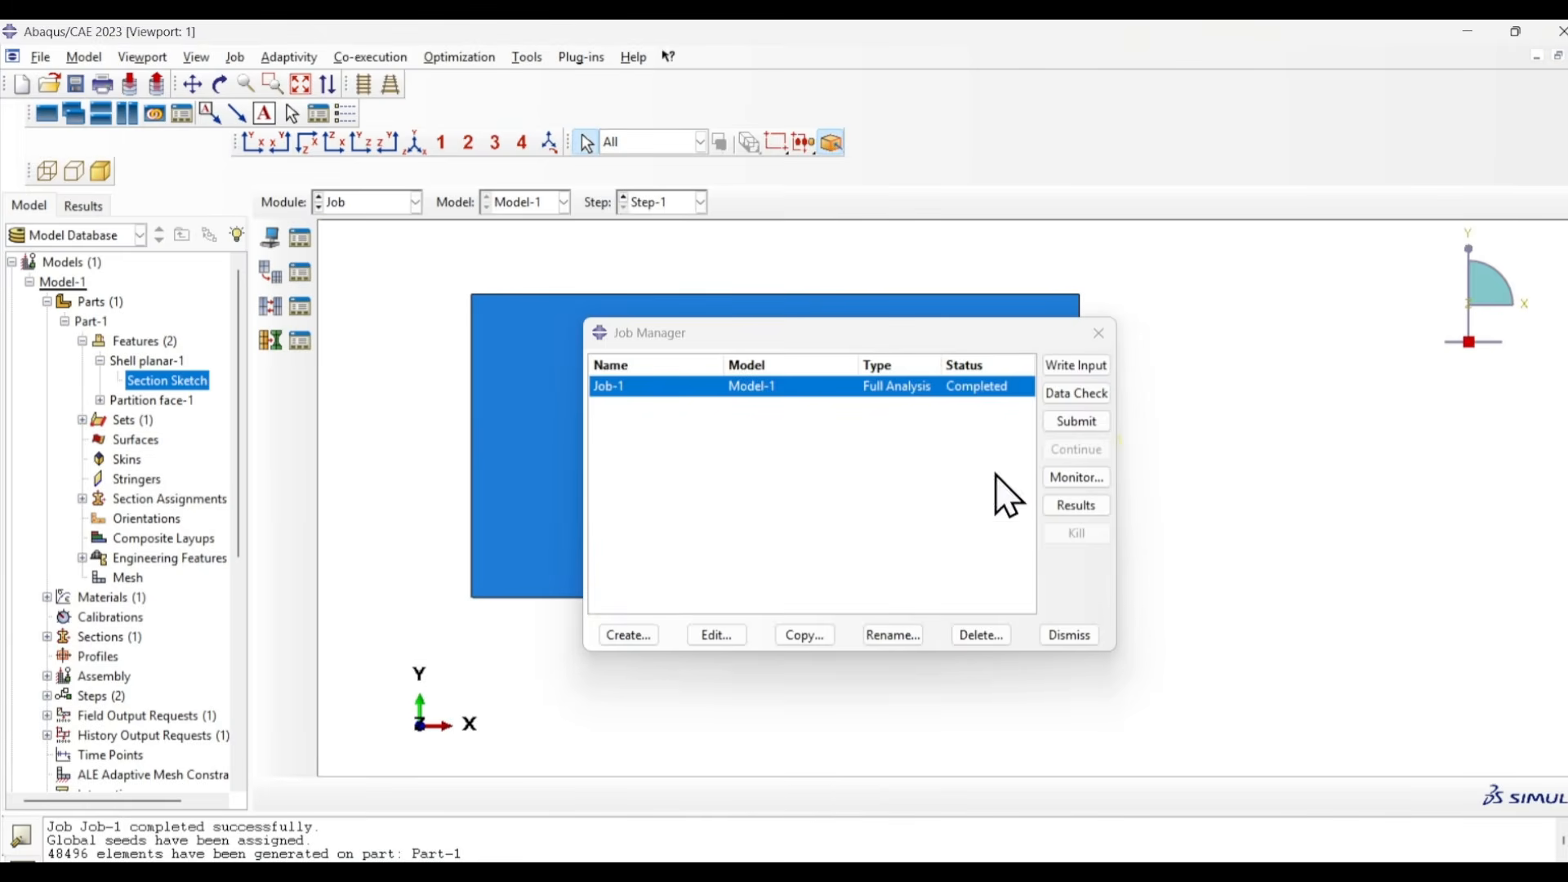
left_click(1074, 421)
left_click(70, 420)
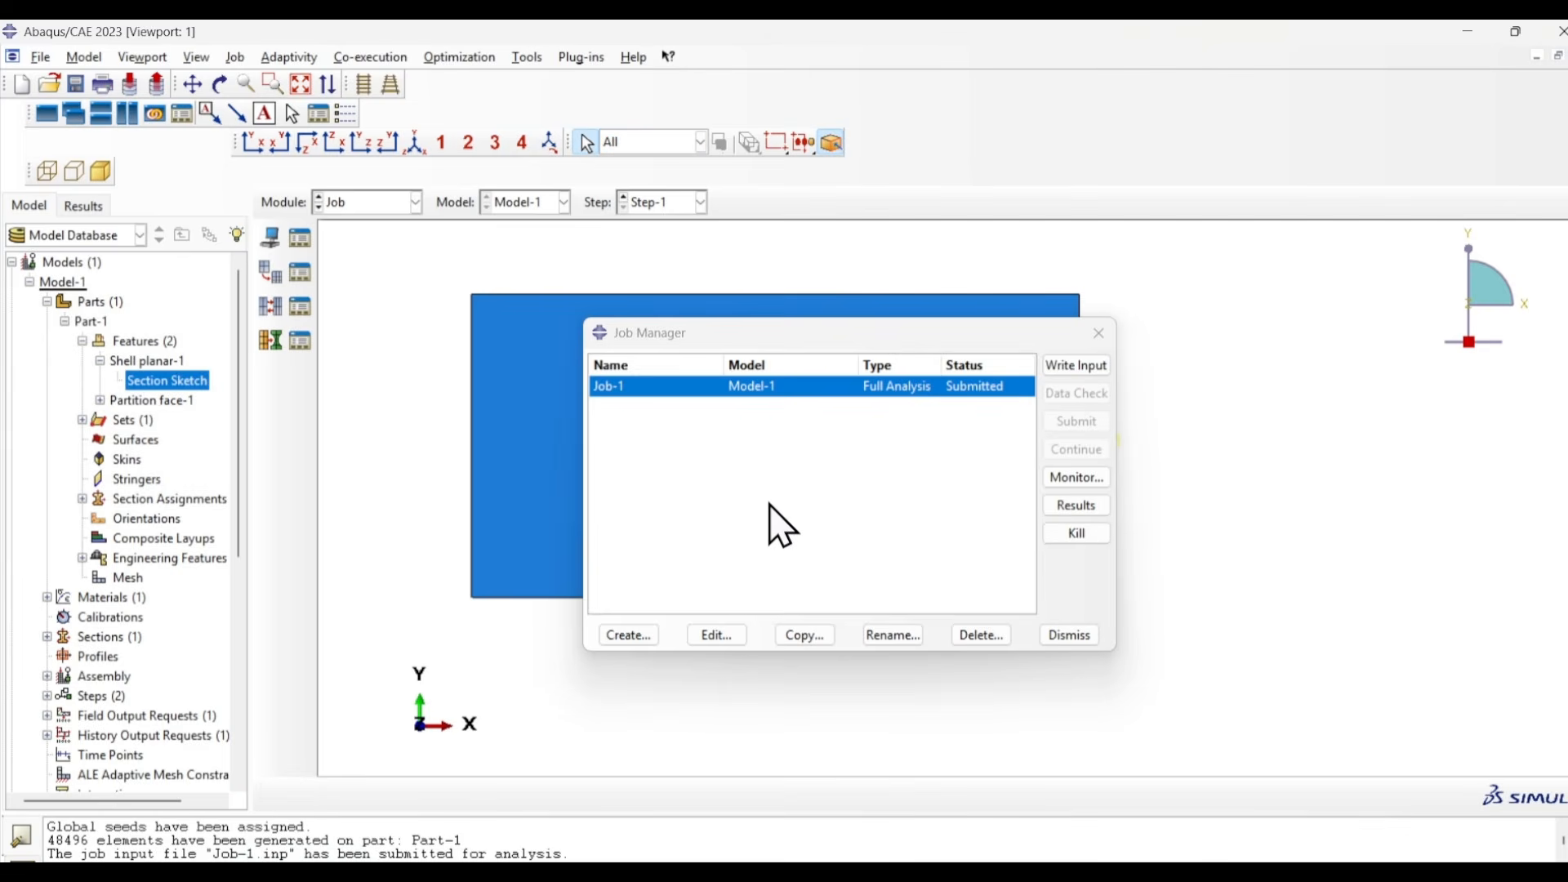
- Open the Job-1 results for the 0.3 mm mesh and display von Mises stress contours on the deformed plate in the XY view
left_click(1073, 506)
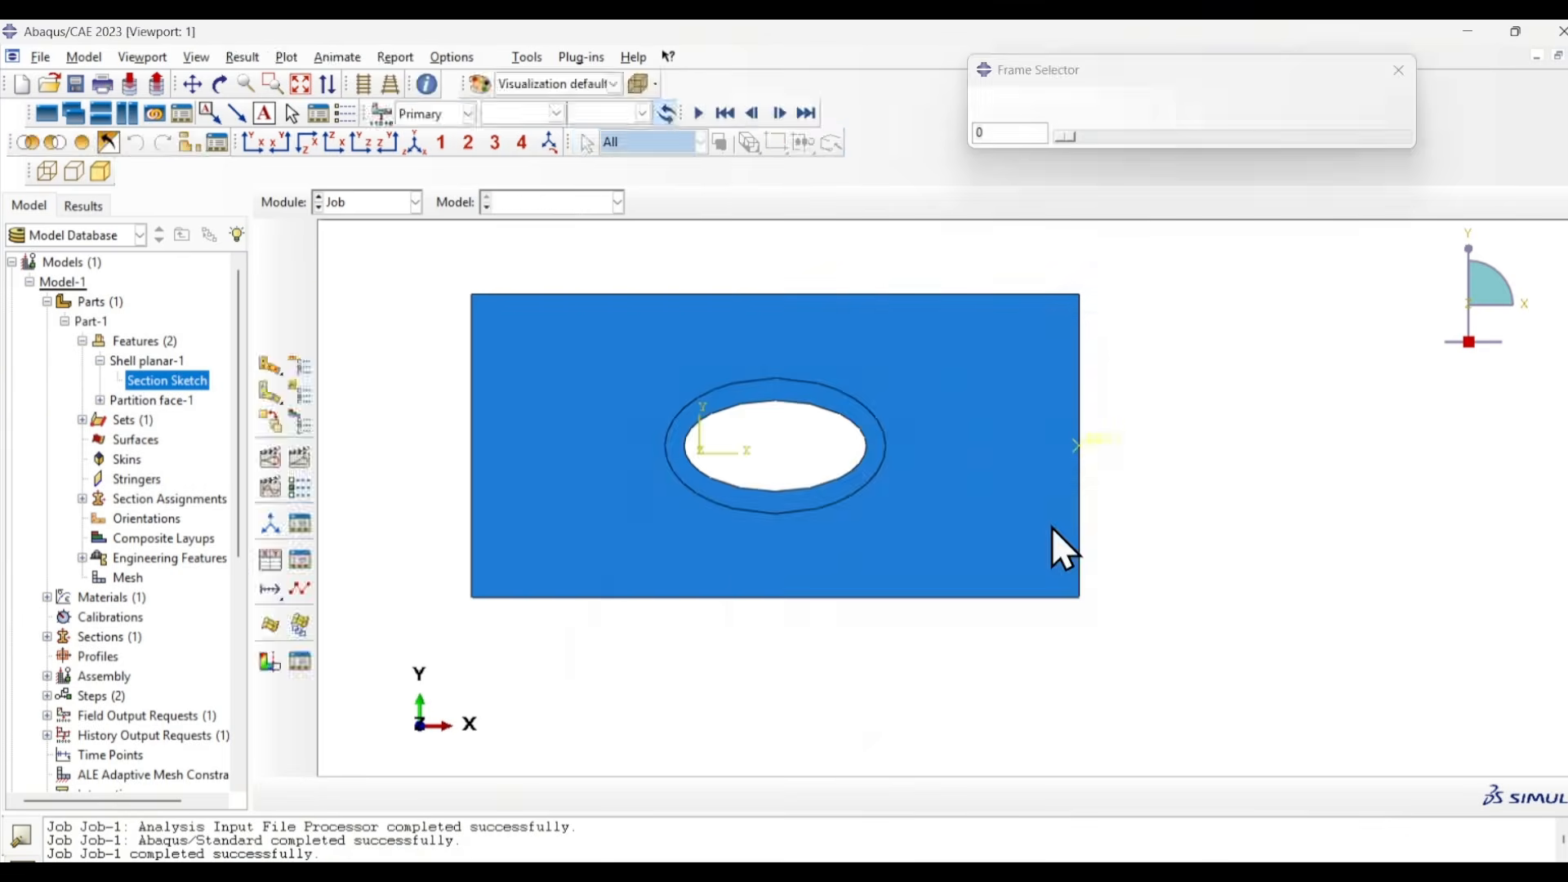
left_click(260, 150)
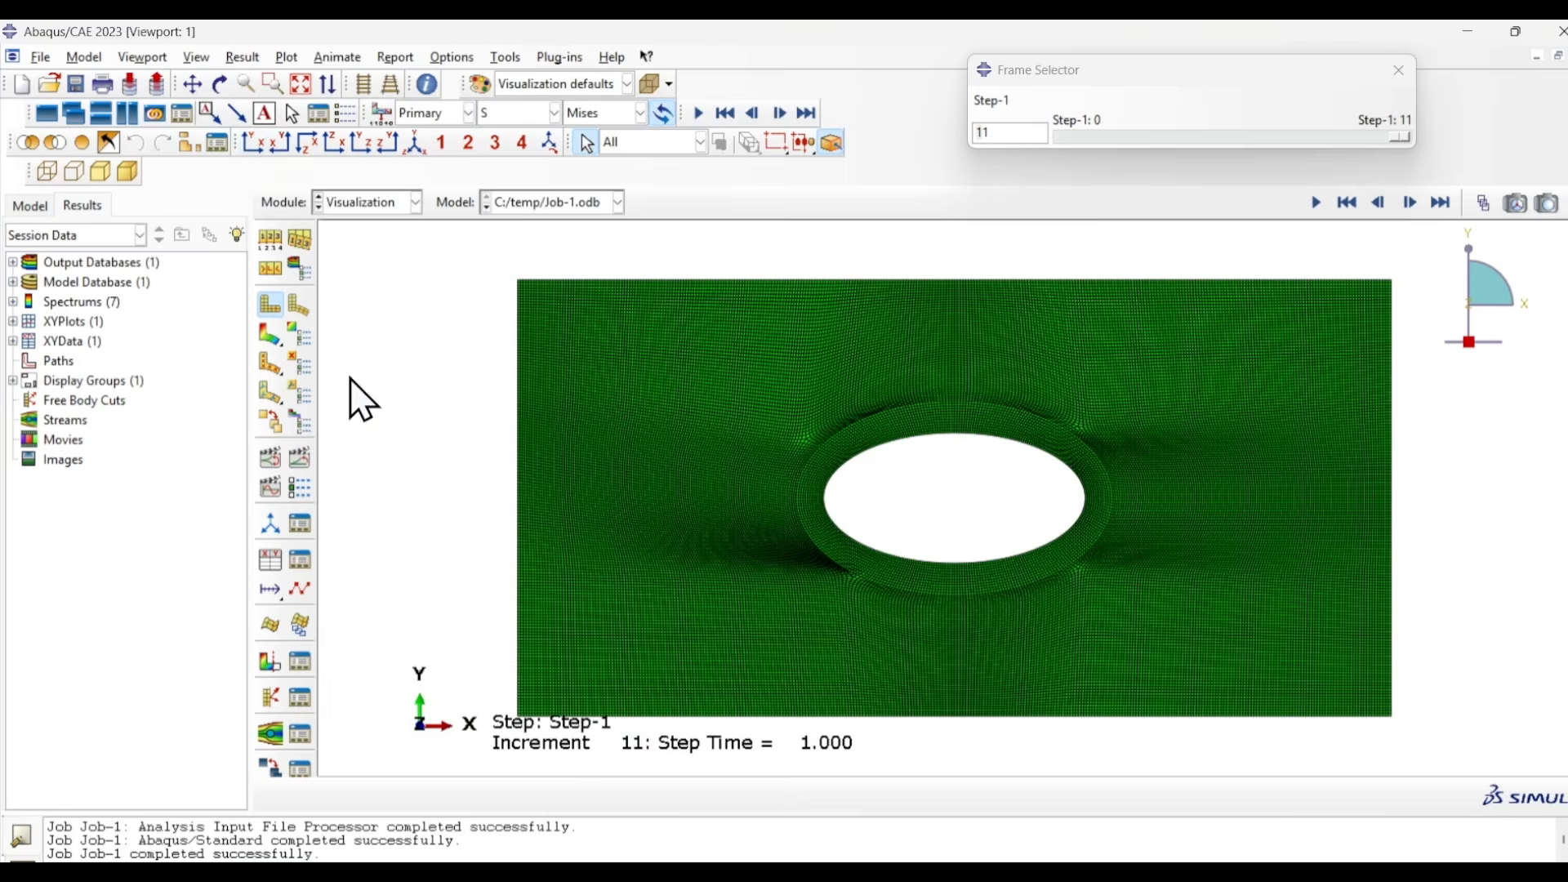
left_click(265, 336)
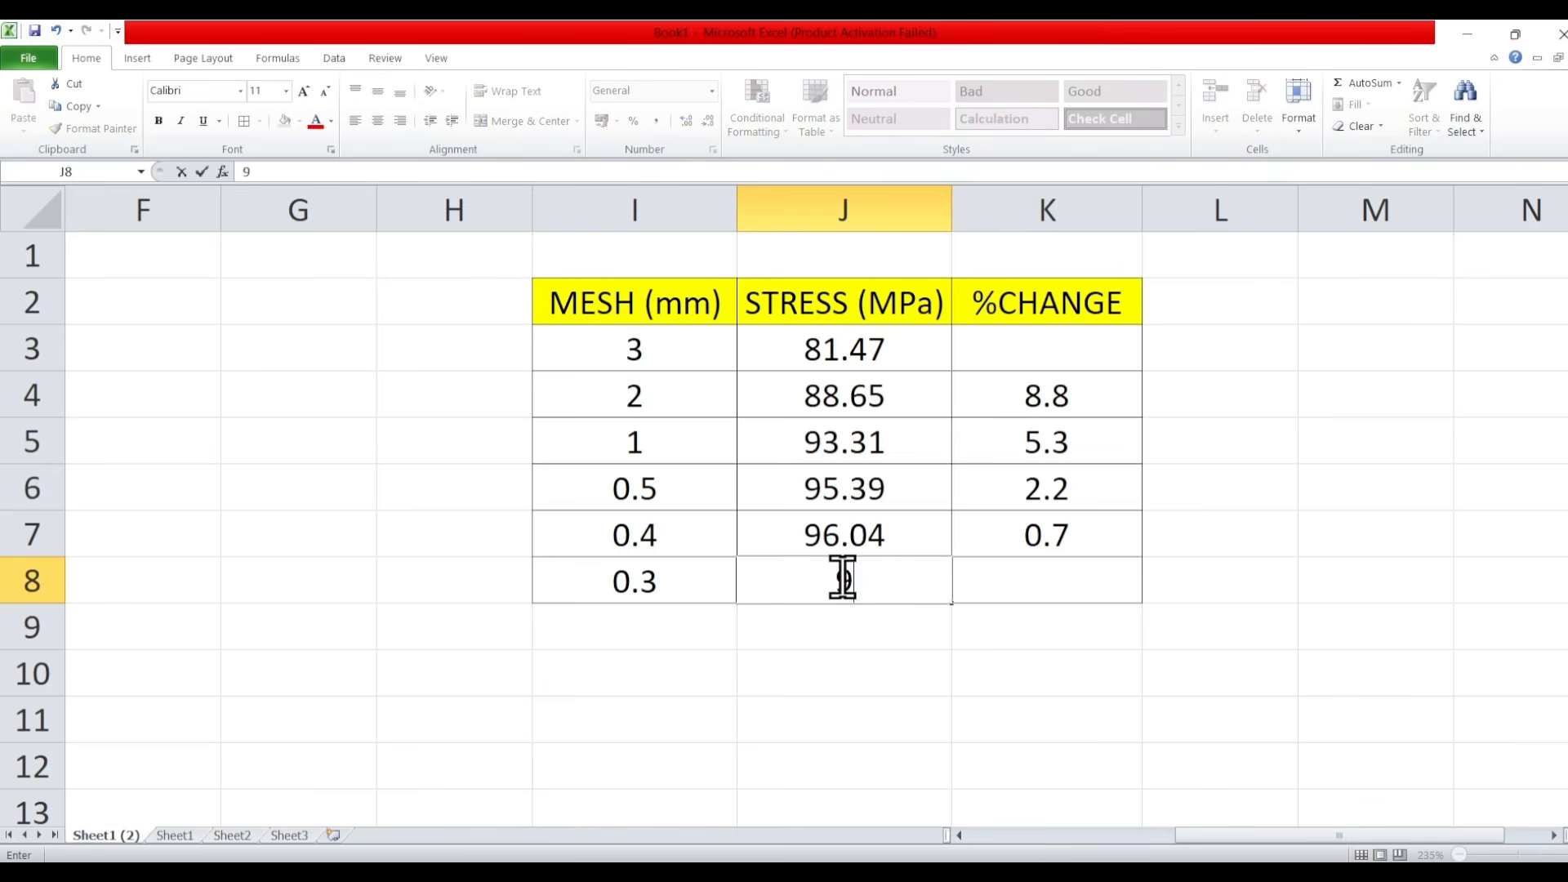
- Switch to Excel, enter the 0.3 mm mesh stress, 96.61 MPa, in cell J8 and copy the %CHANGE formula from K7 to K8
type("96.61")
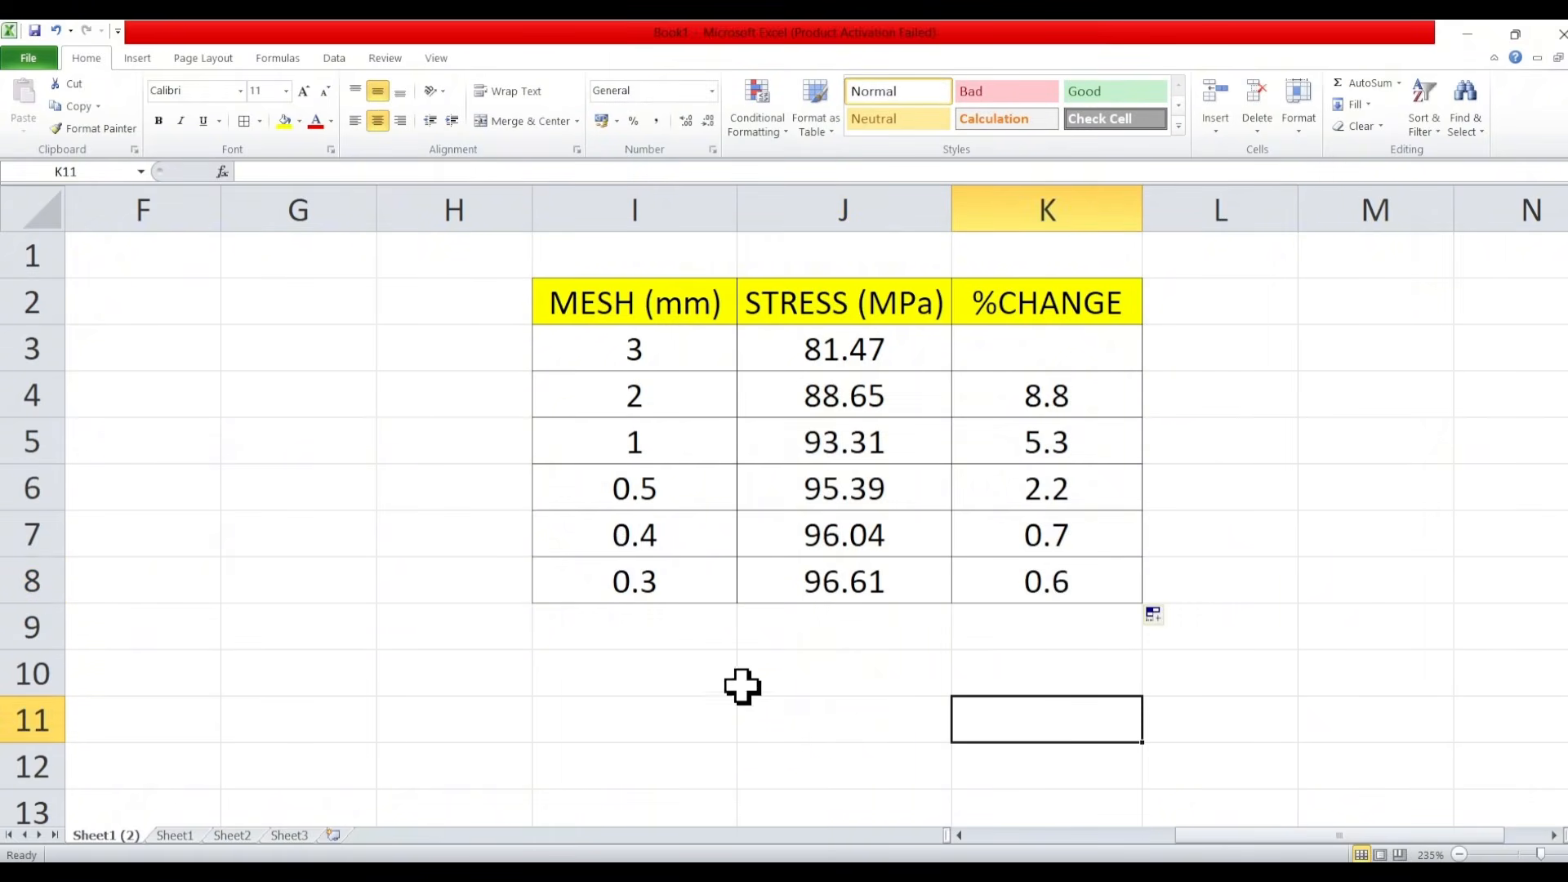
left_click(741, 676)
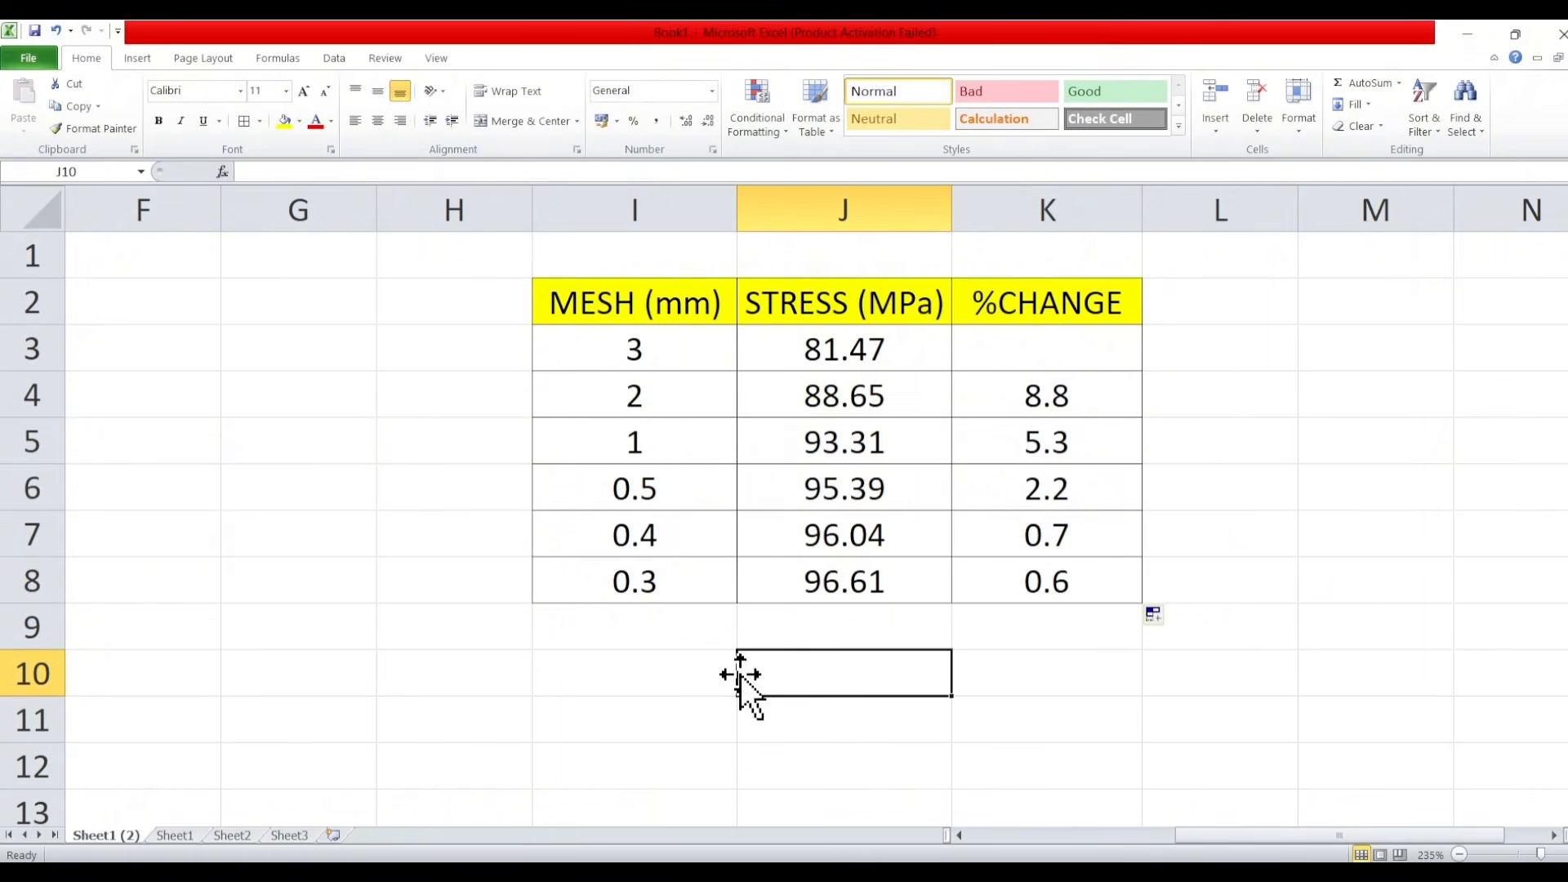
- Examine the convergence table row by row, comparing mesh size, stress and %CHANGE from the 3 mm mesh down to 0.3 mm
left_click(675, 785)
left_click(661, 347)
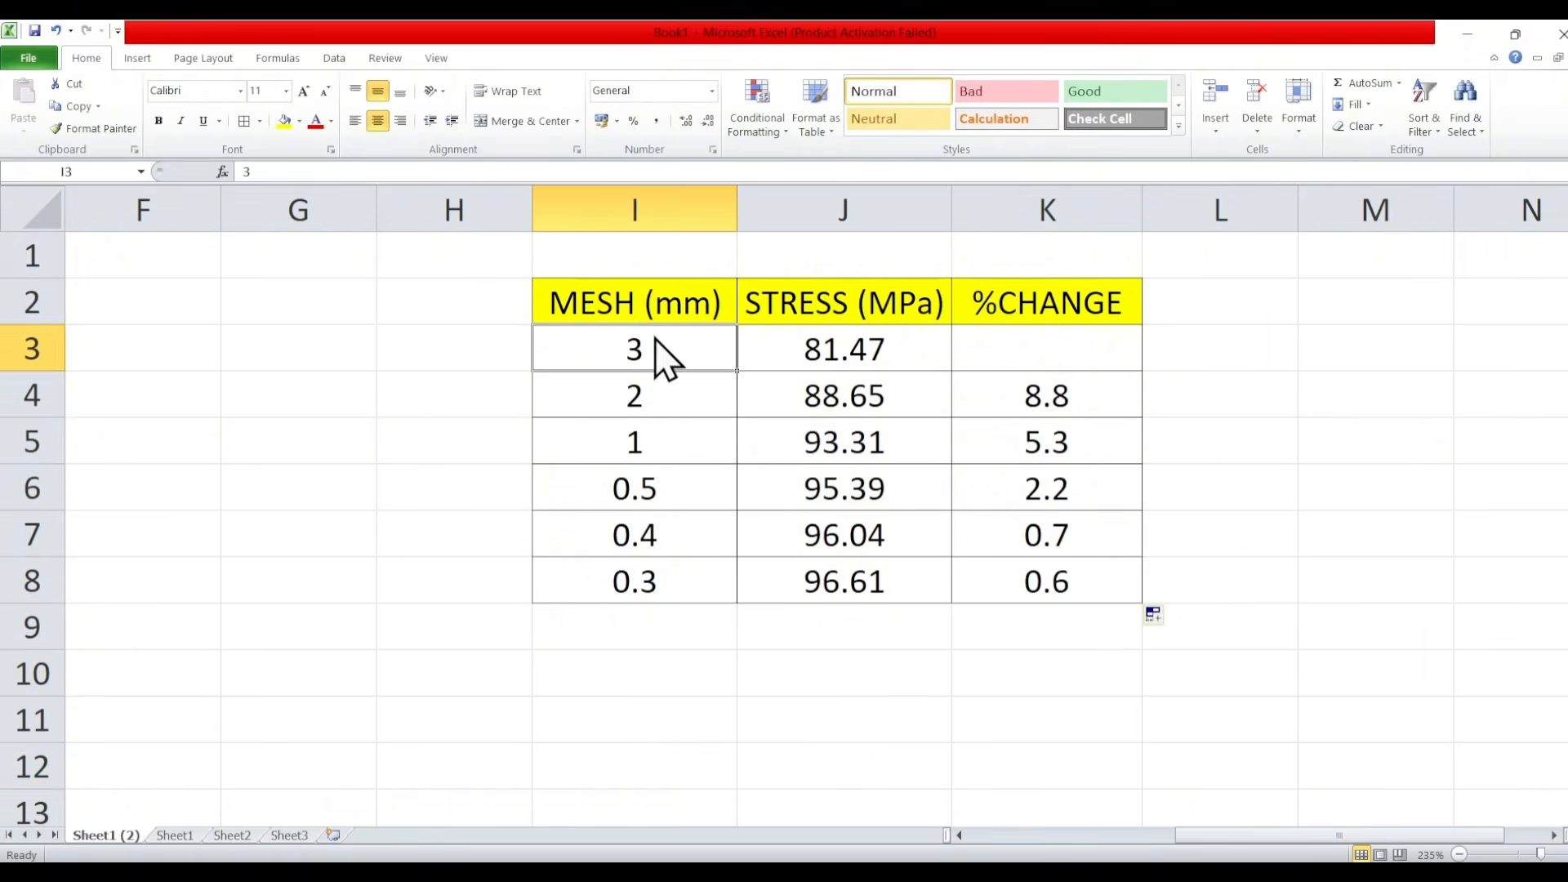
left_click(673, 415)
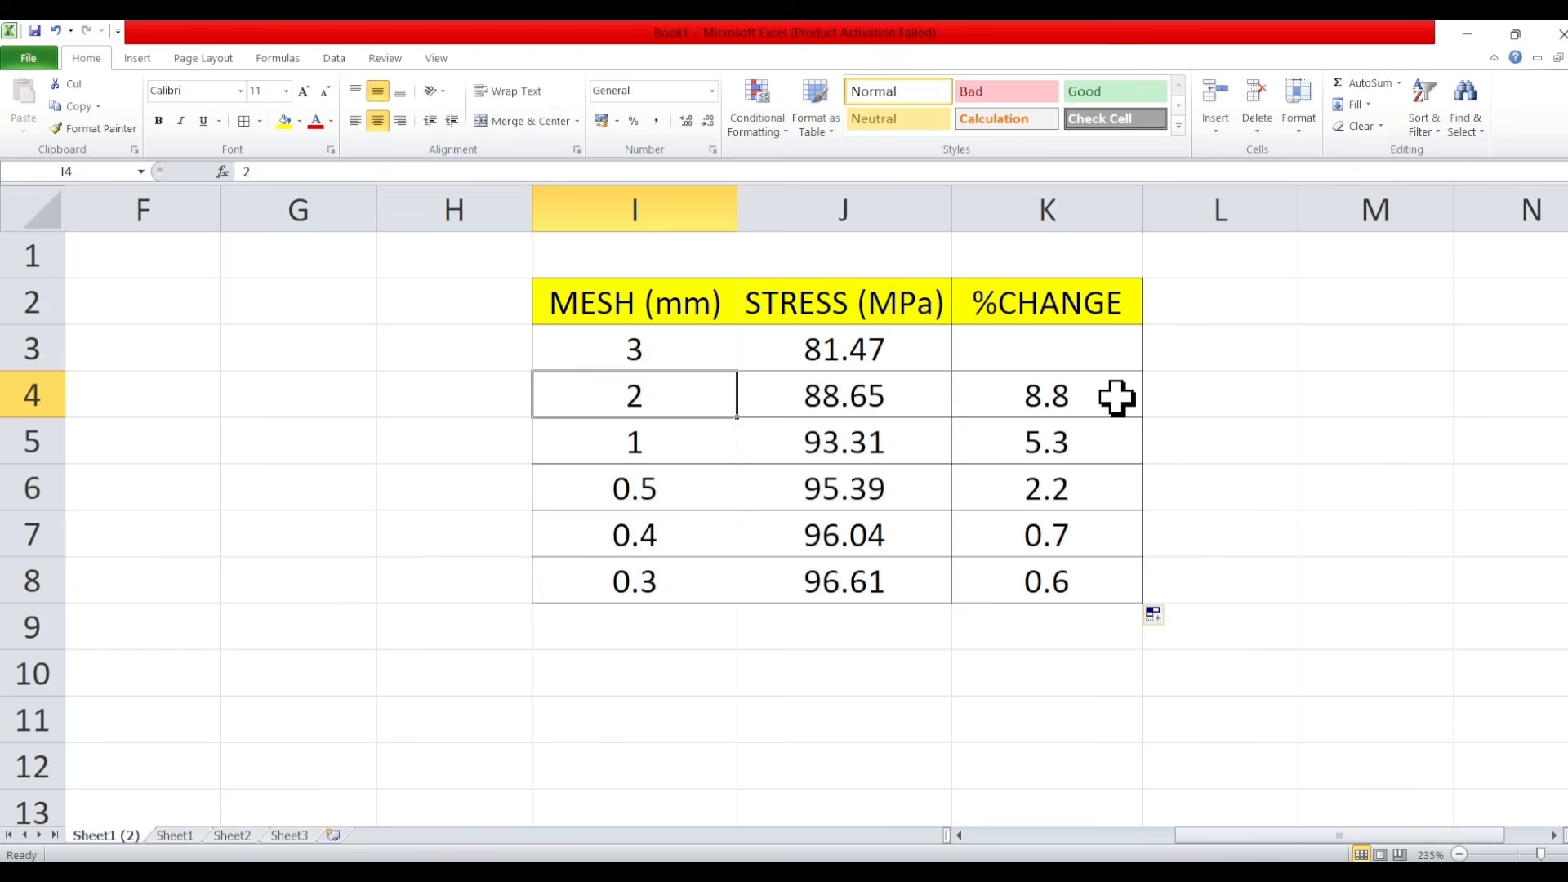
left_click(434, 500)
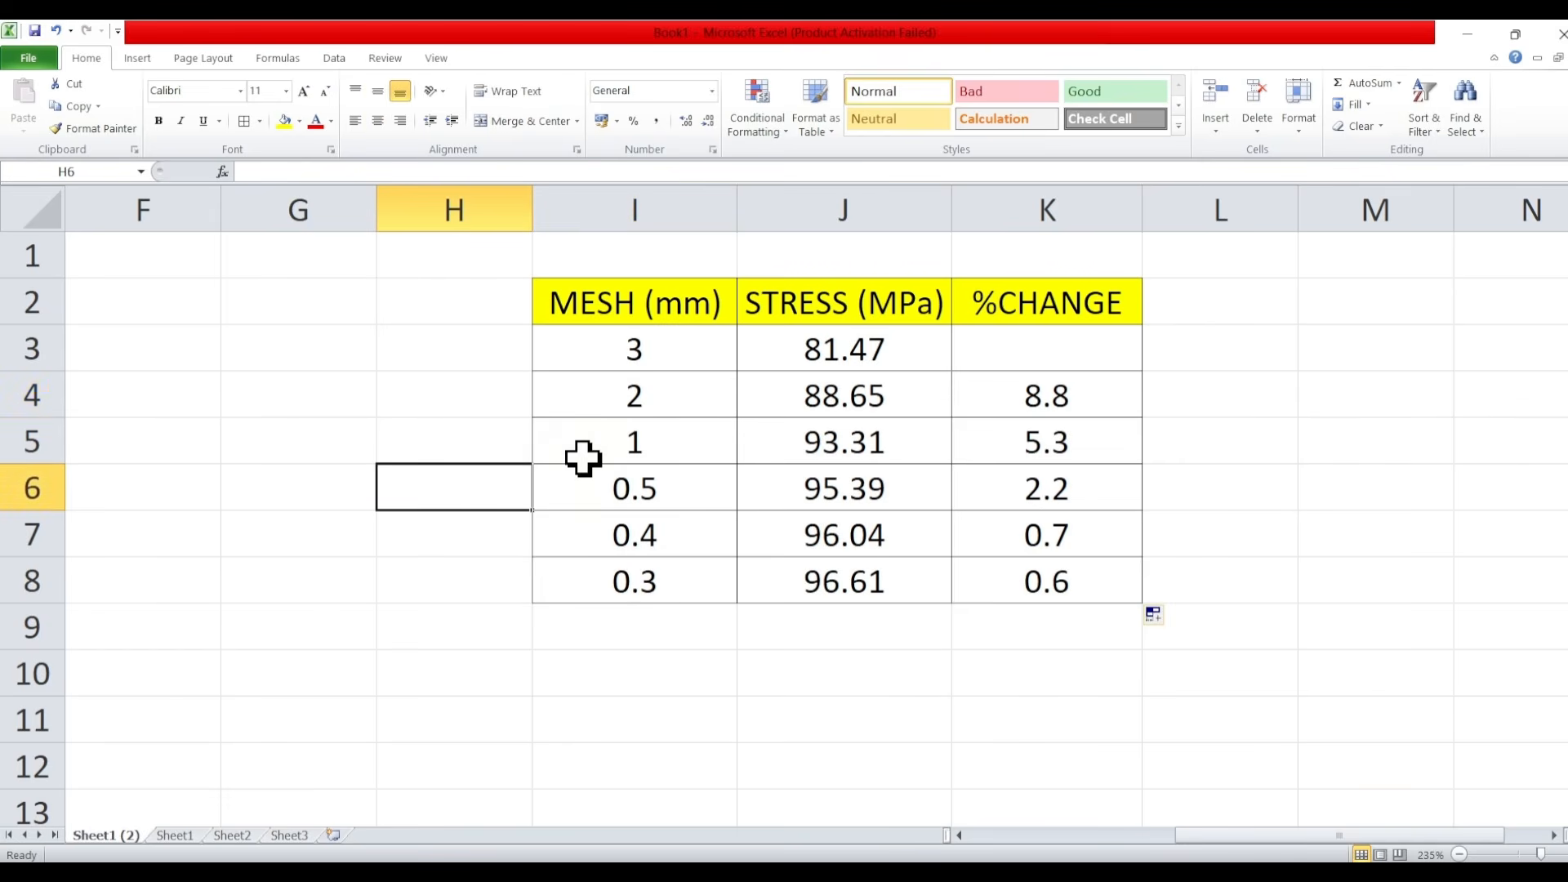
left_click(597, 390)
left_click(595, 436)
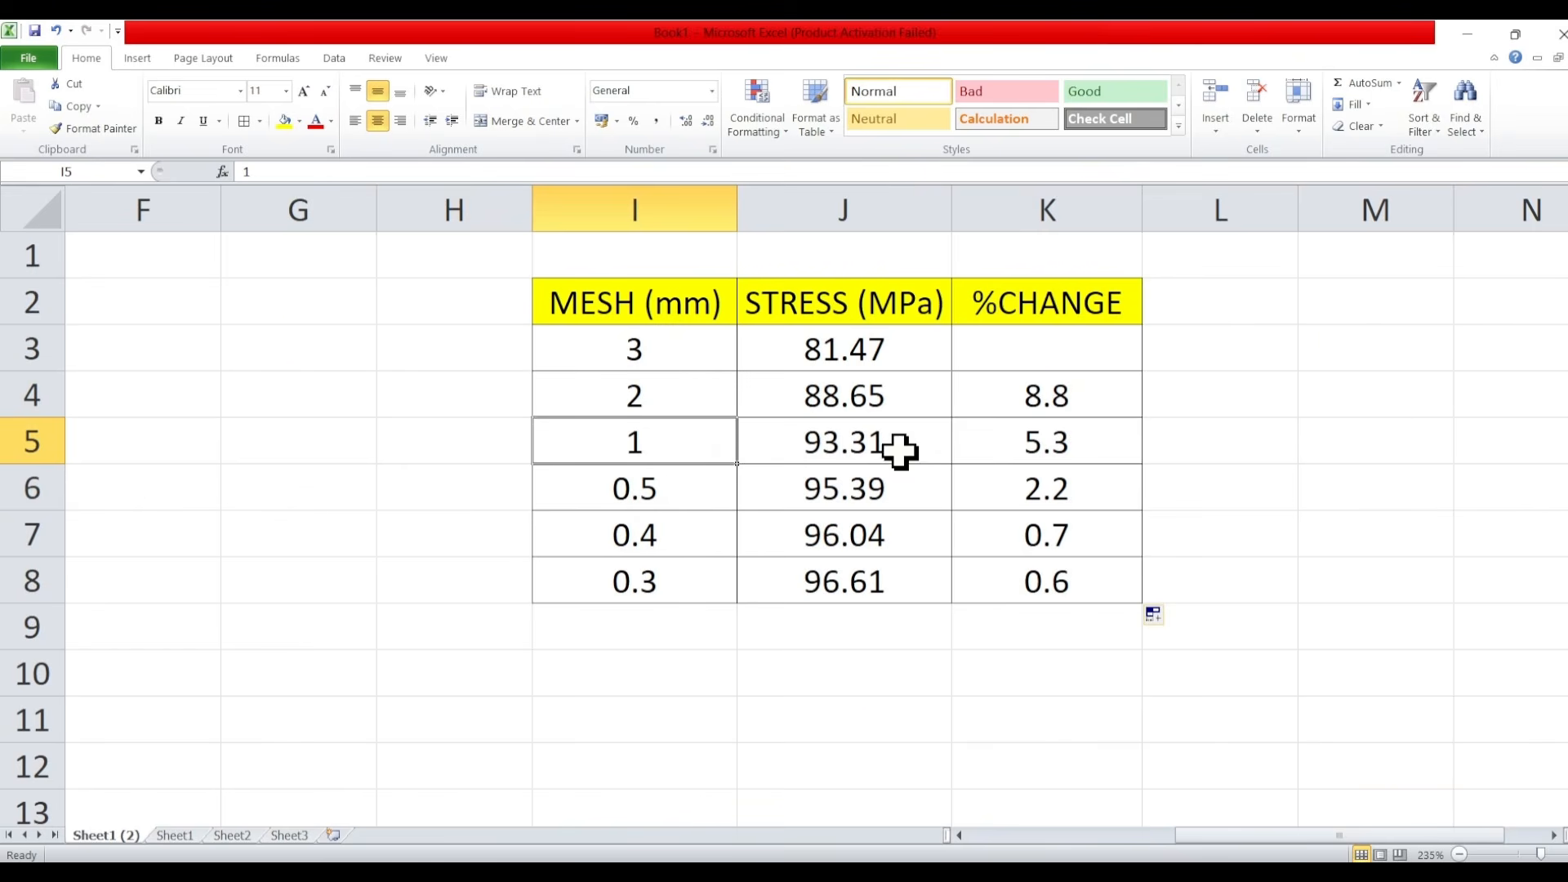
left_click(1097, 445)
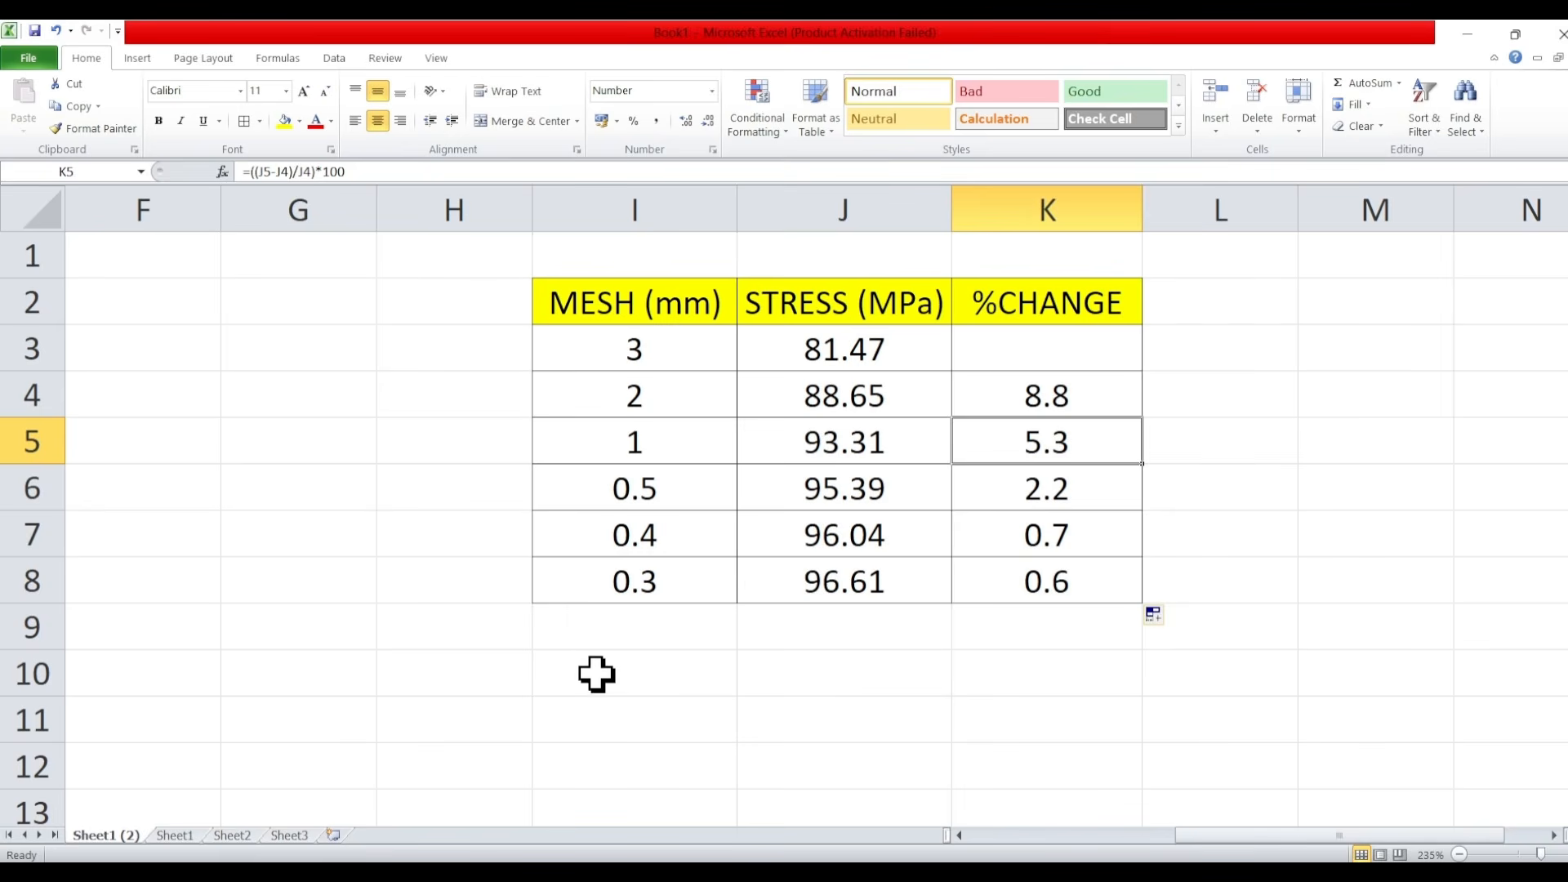
left_click(649, 497)
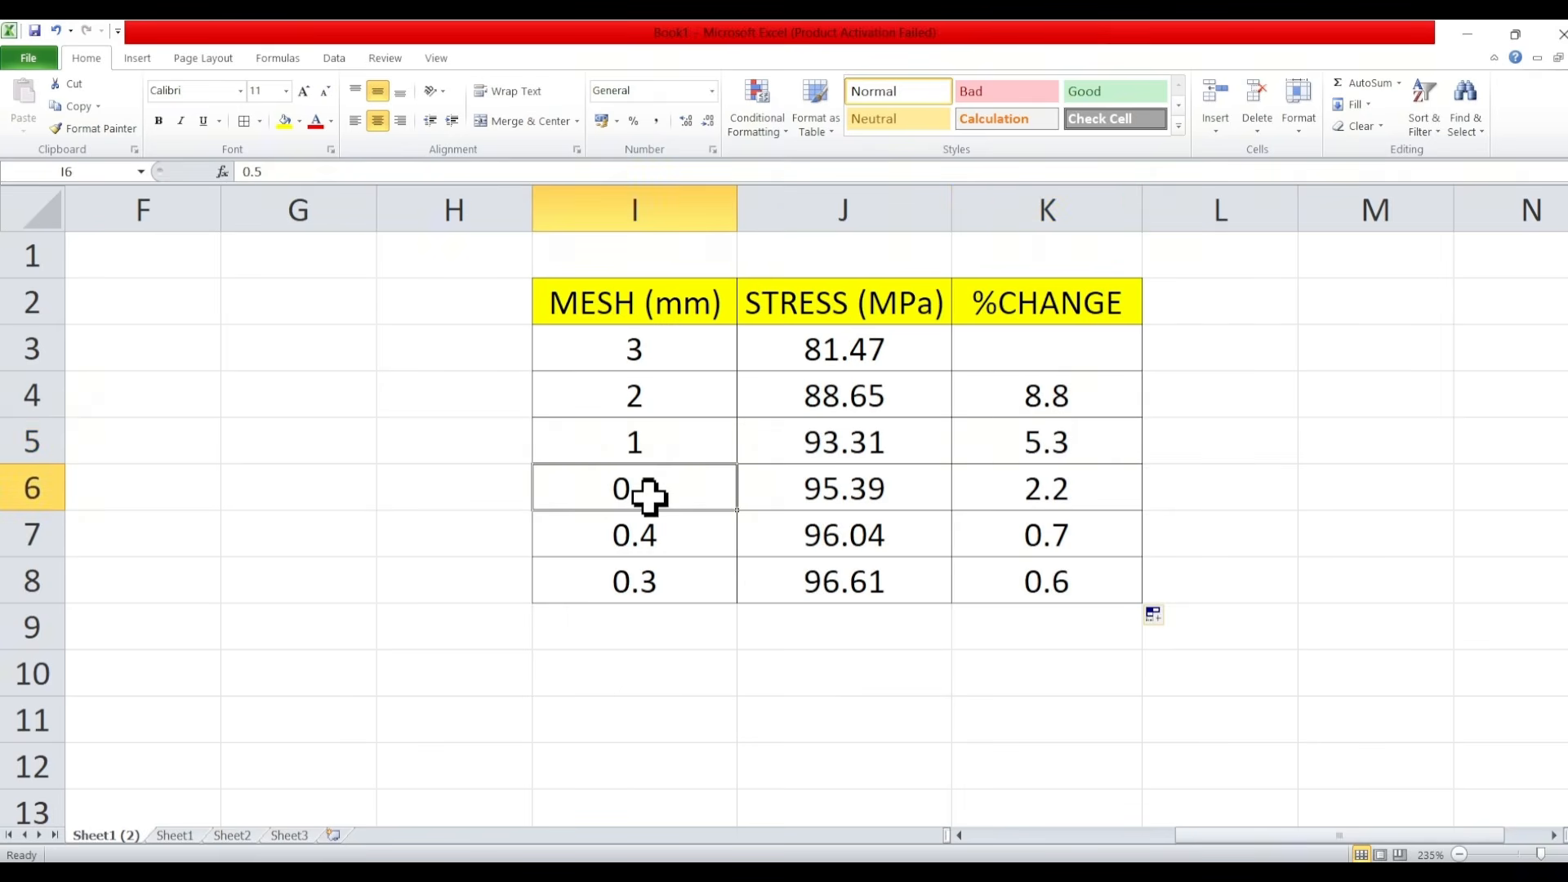
left_click(669, 535)
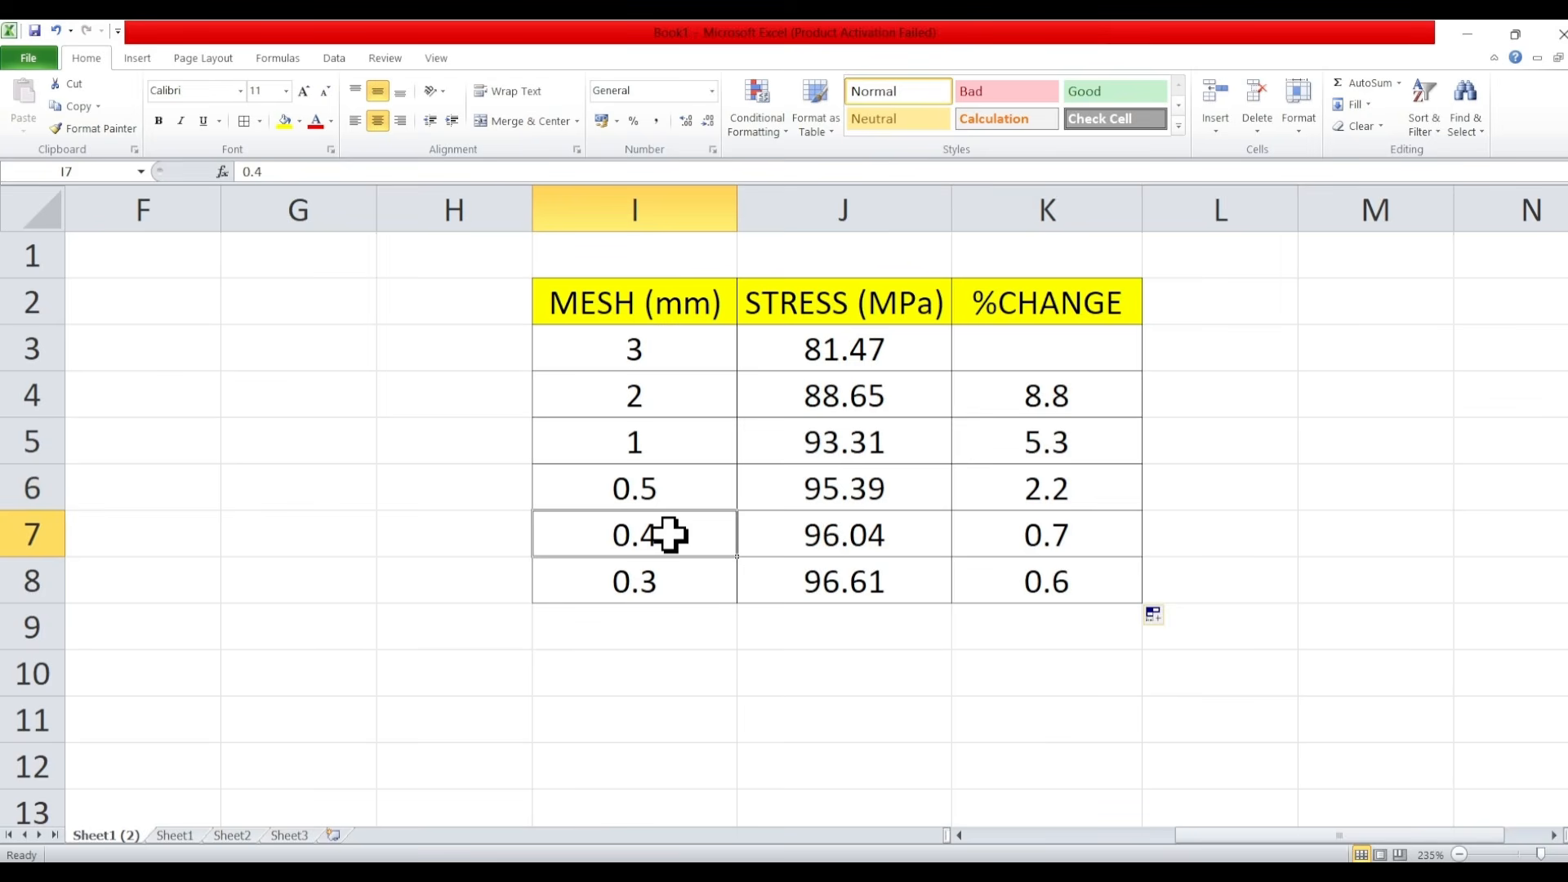
left_click(1079, 537)
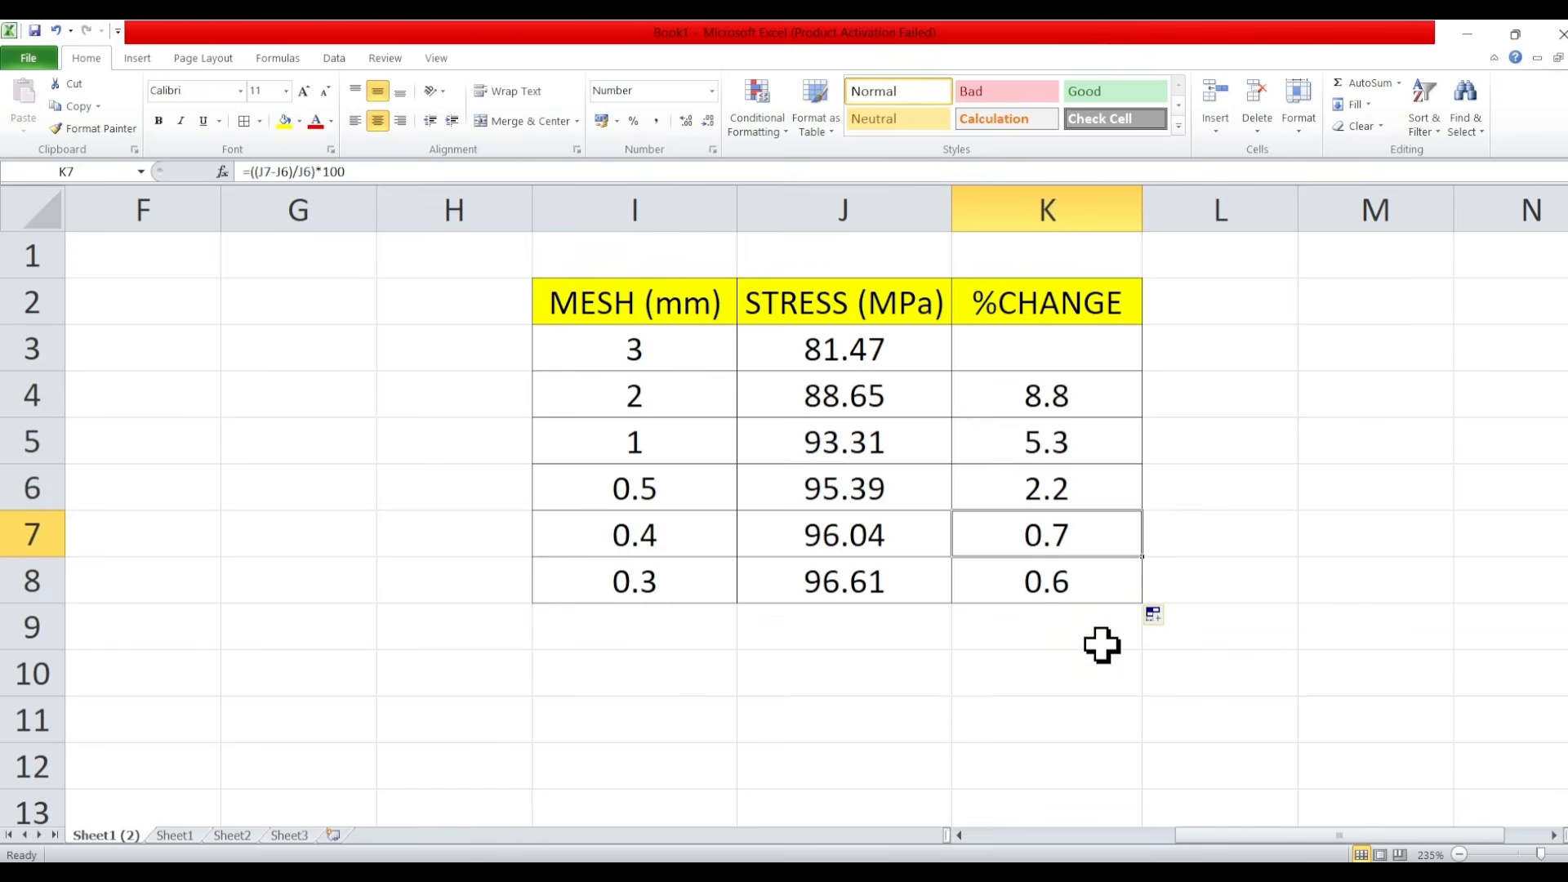
left_click(826, 664)
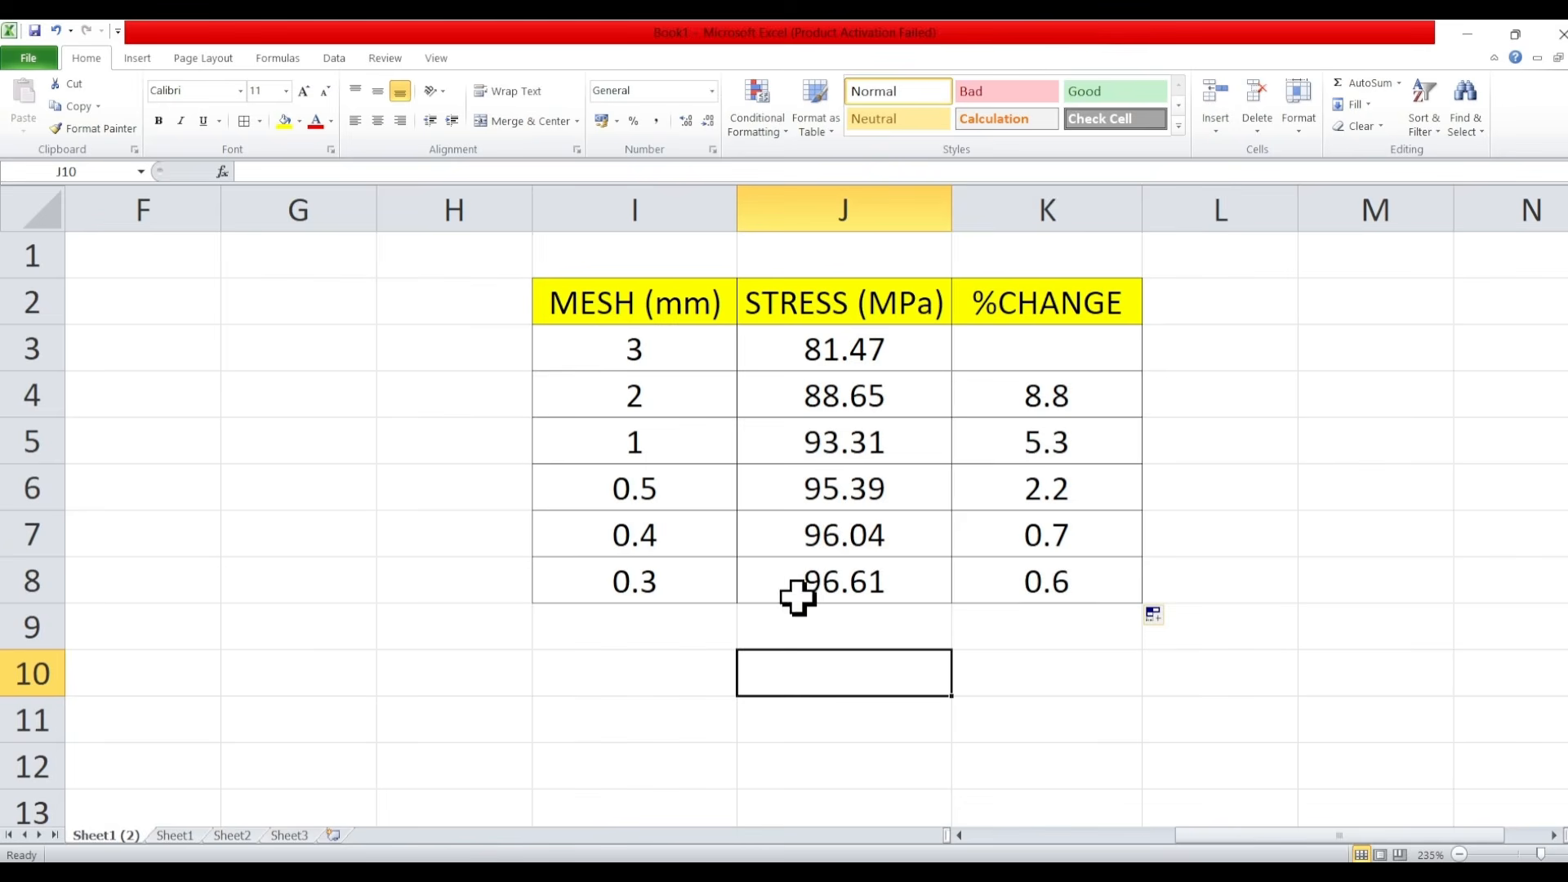
left_click(565, 482)
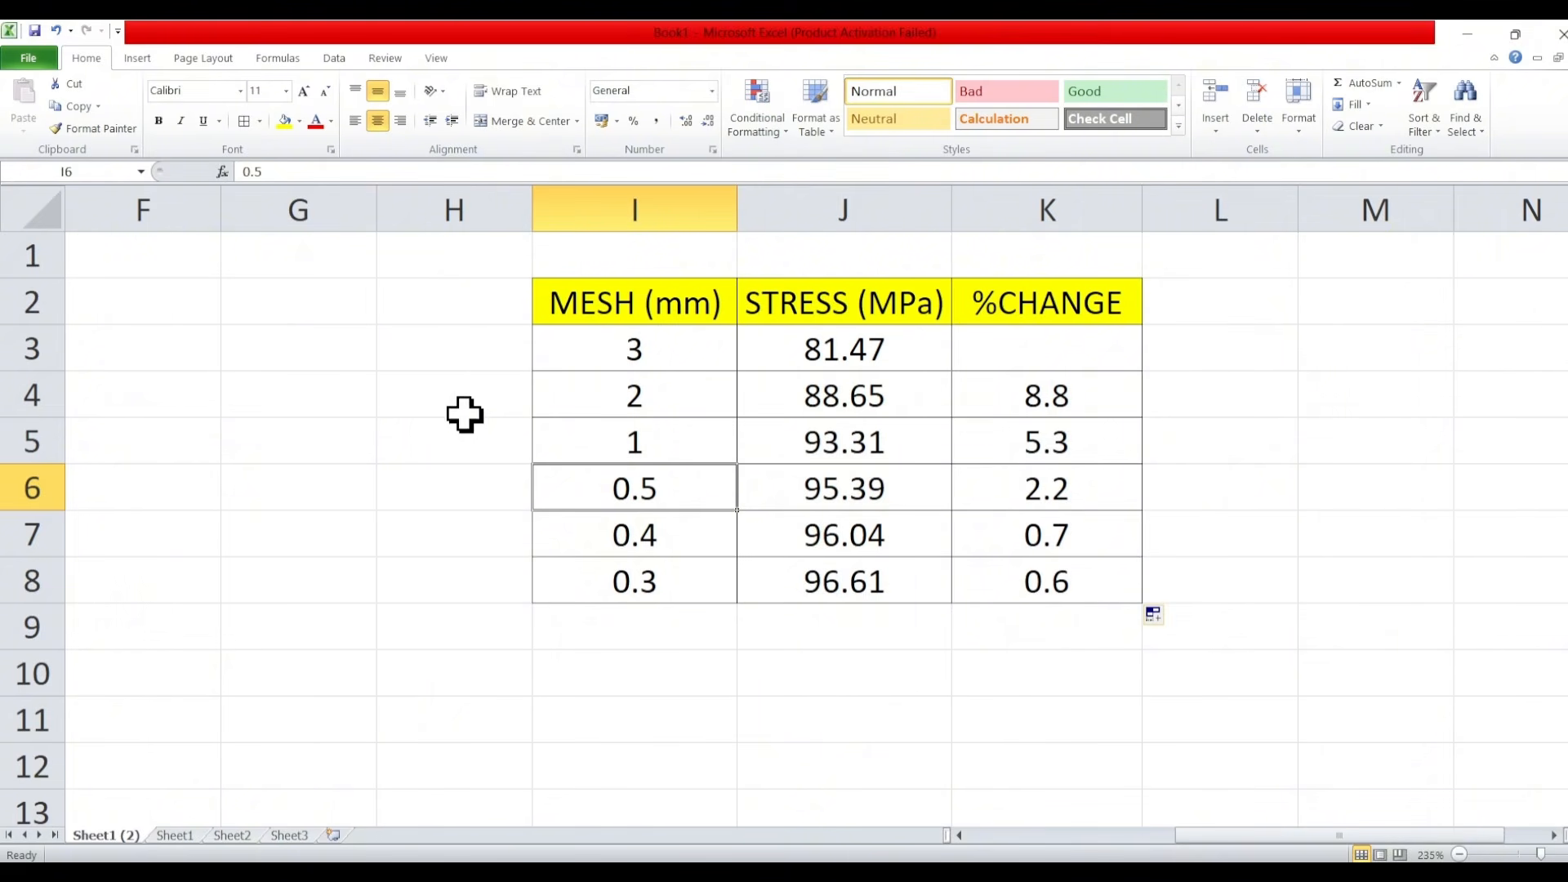
left_click(563, 350)
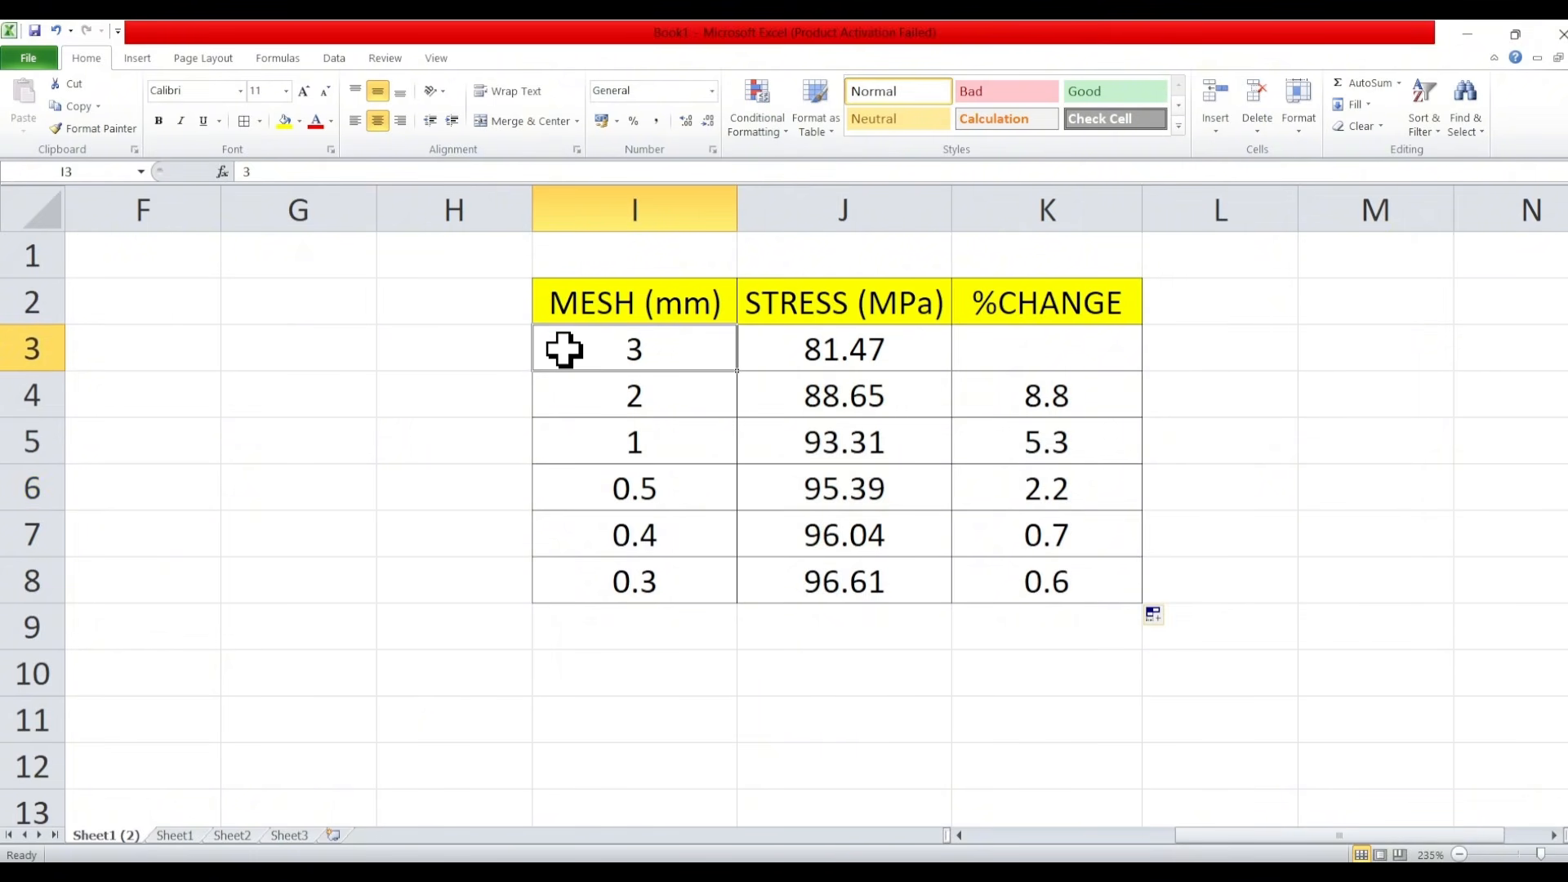